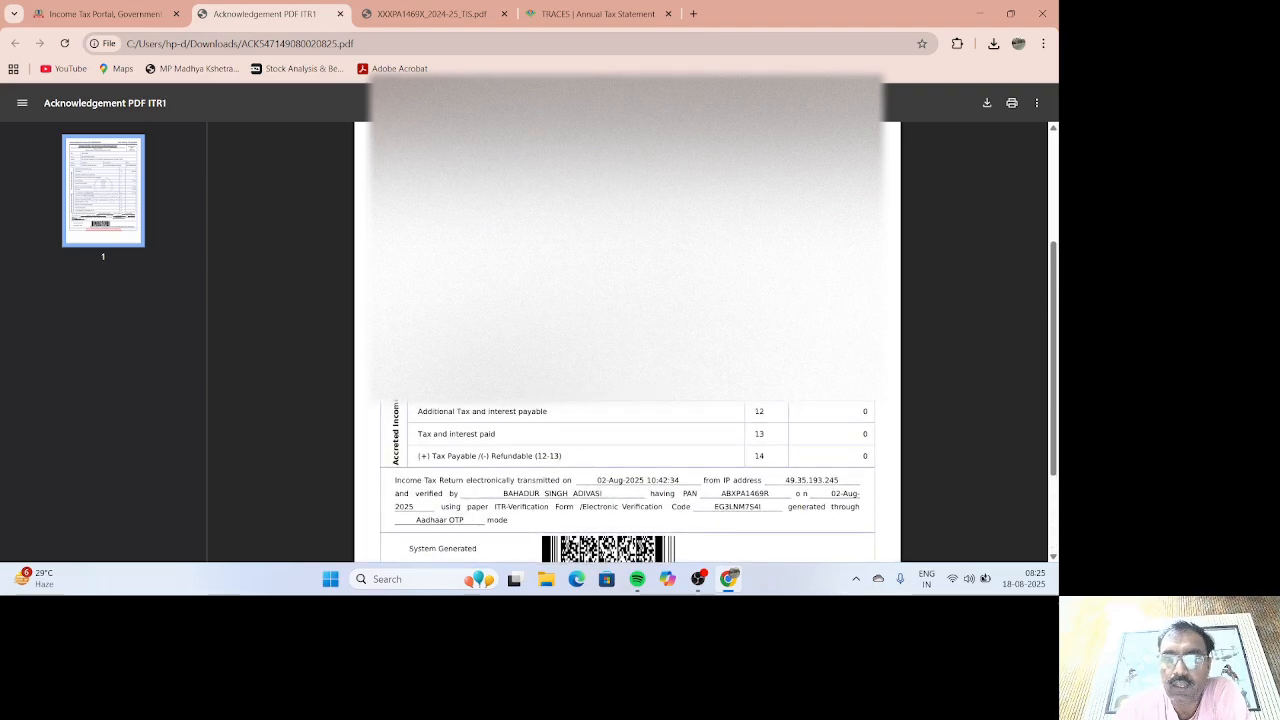
pyautogui.scroll(2, 627, 400)
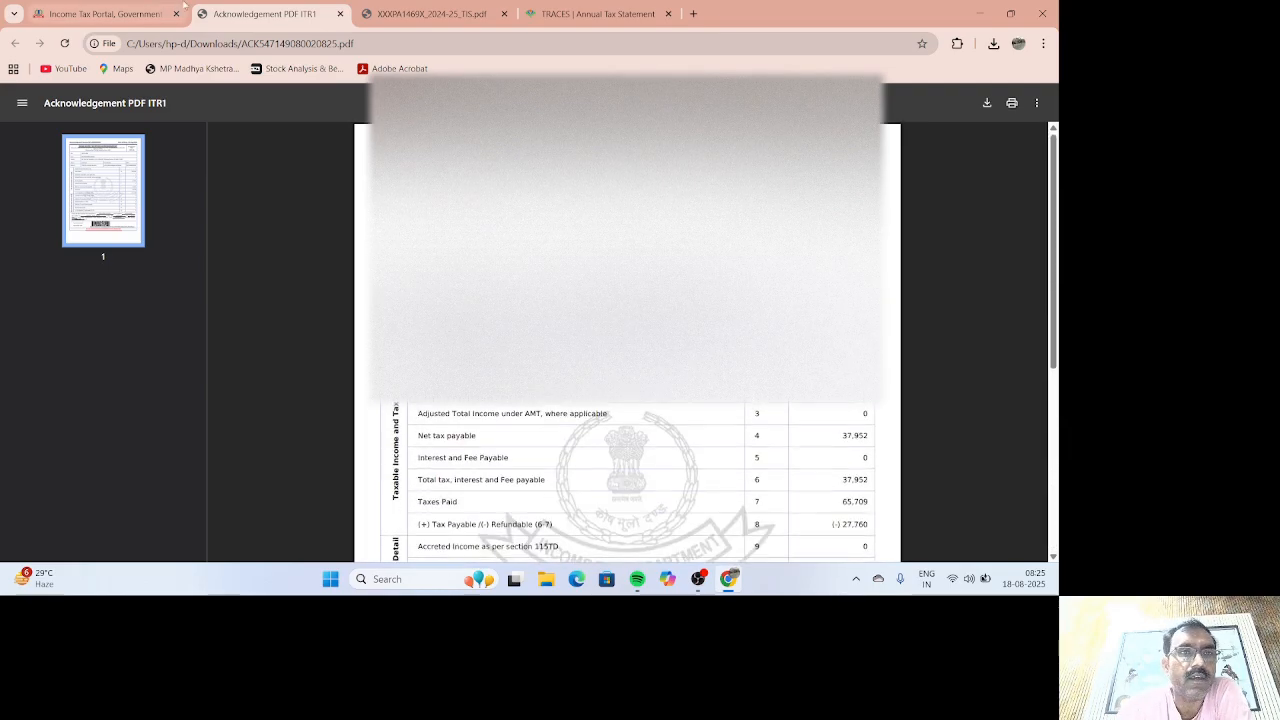
# Step: Switch to the Income Tax portal tab and go to e-File > Income Tax Returns > File Income Tax Return
pyautogui.click(150, 12)
pyautogui.moveTo(345, 153)
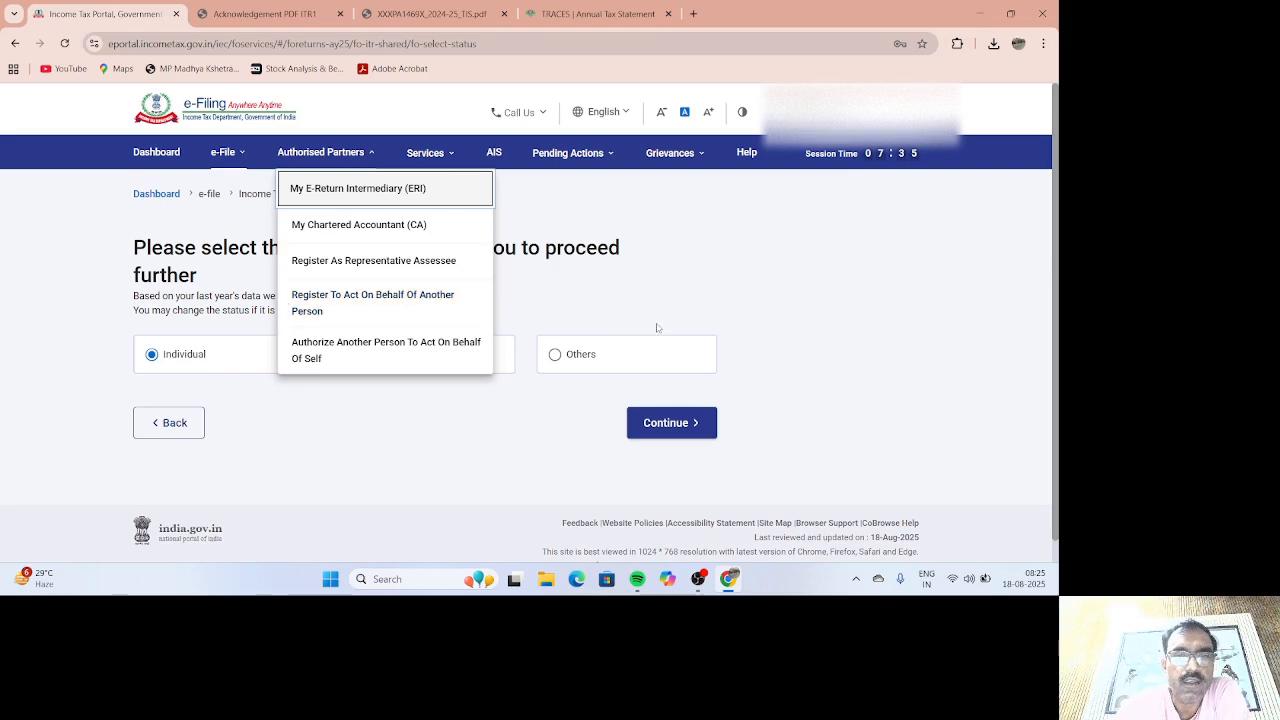
pyautogui.click(728, 270)
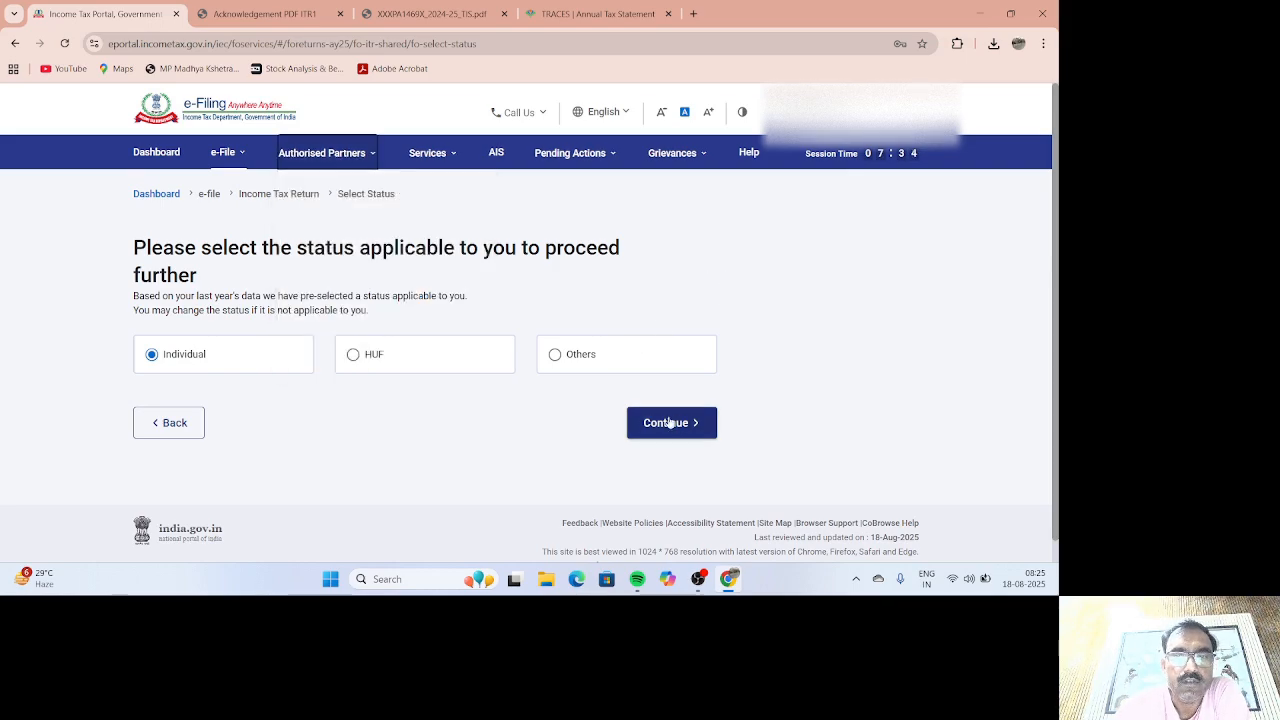
pyautogui.click(224, 152)
pyautogui.click(300, 188)
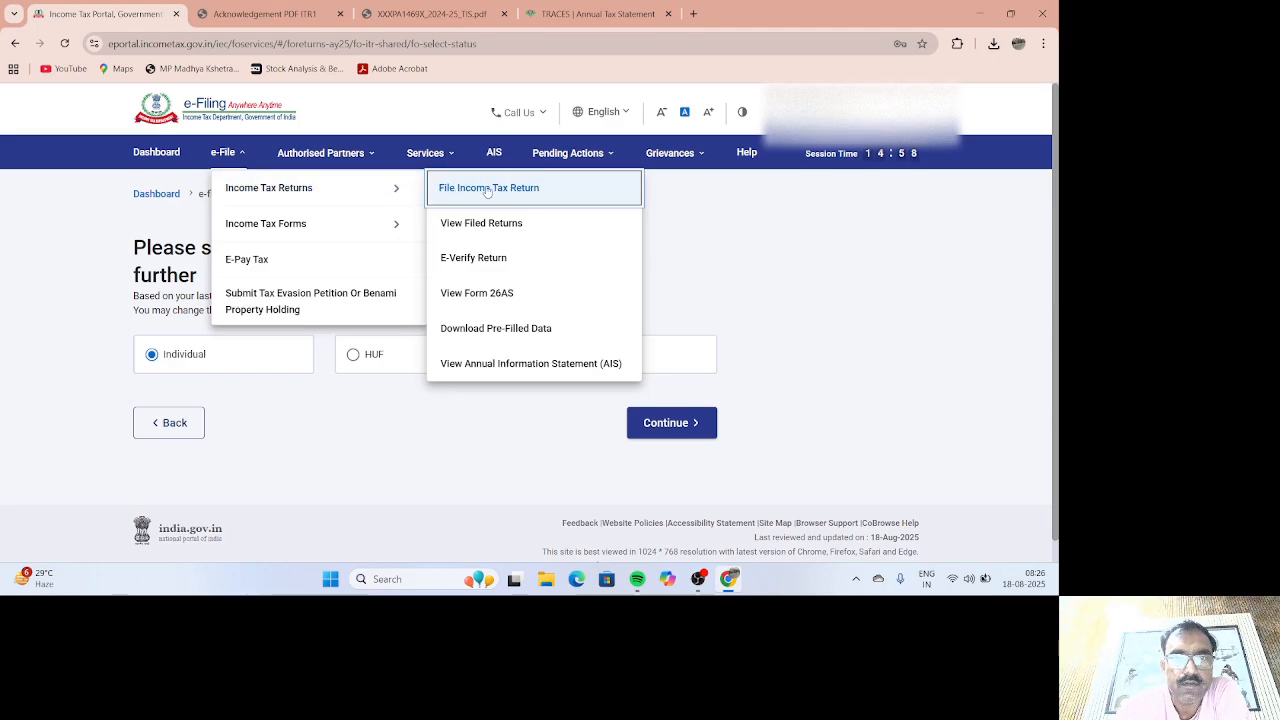
pyautogui.click(487, 192)
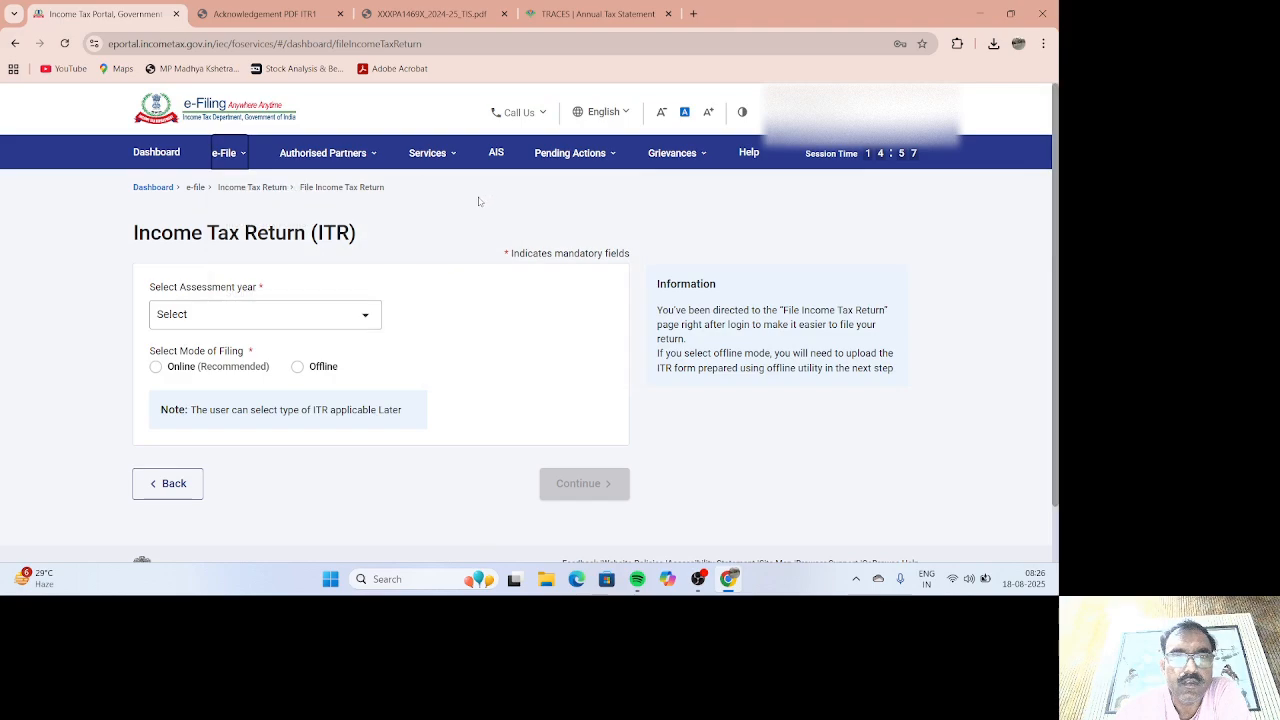
# Step: Choose assessment year 2025-26 with Online filing mode and continue, declining the accidental logout prompt
pyautogui.click(369, 325)
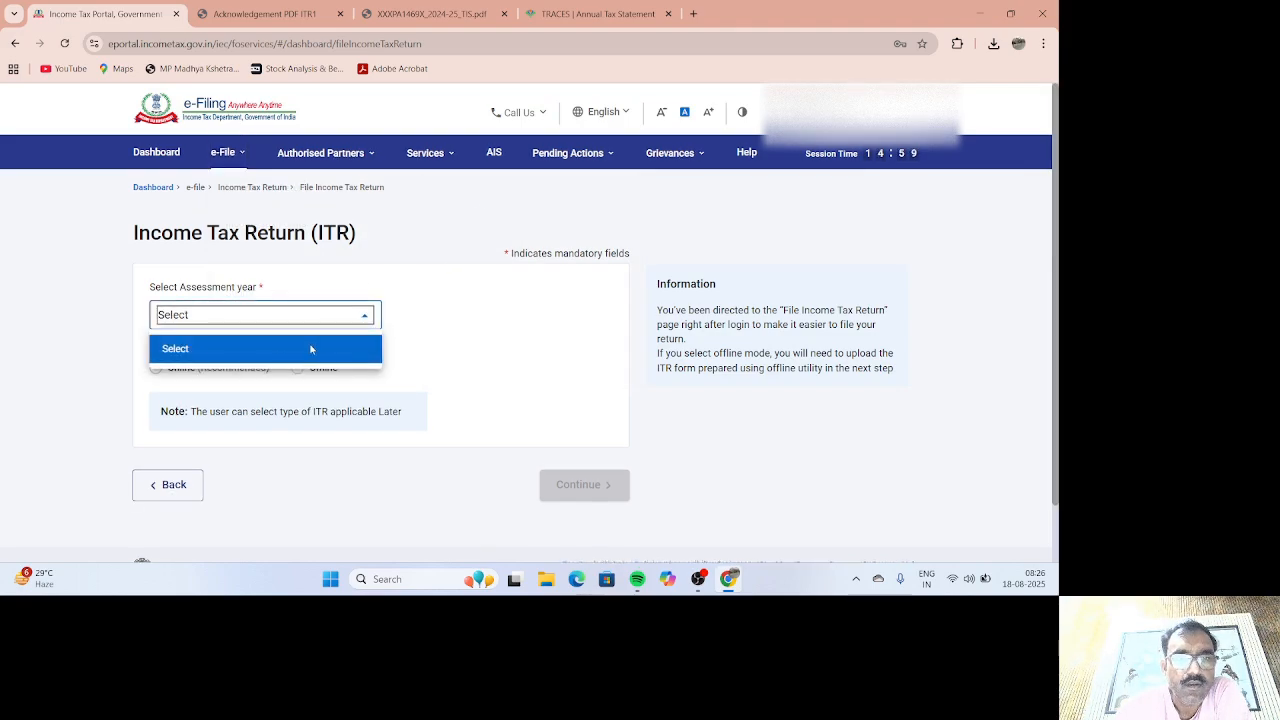
pyautogui.click(360, 318)
pyautogui.click(365, 316)
pyautogui.click(365, 316)
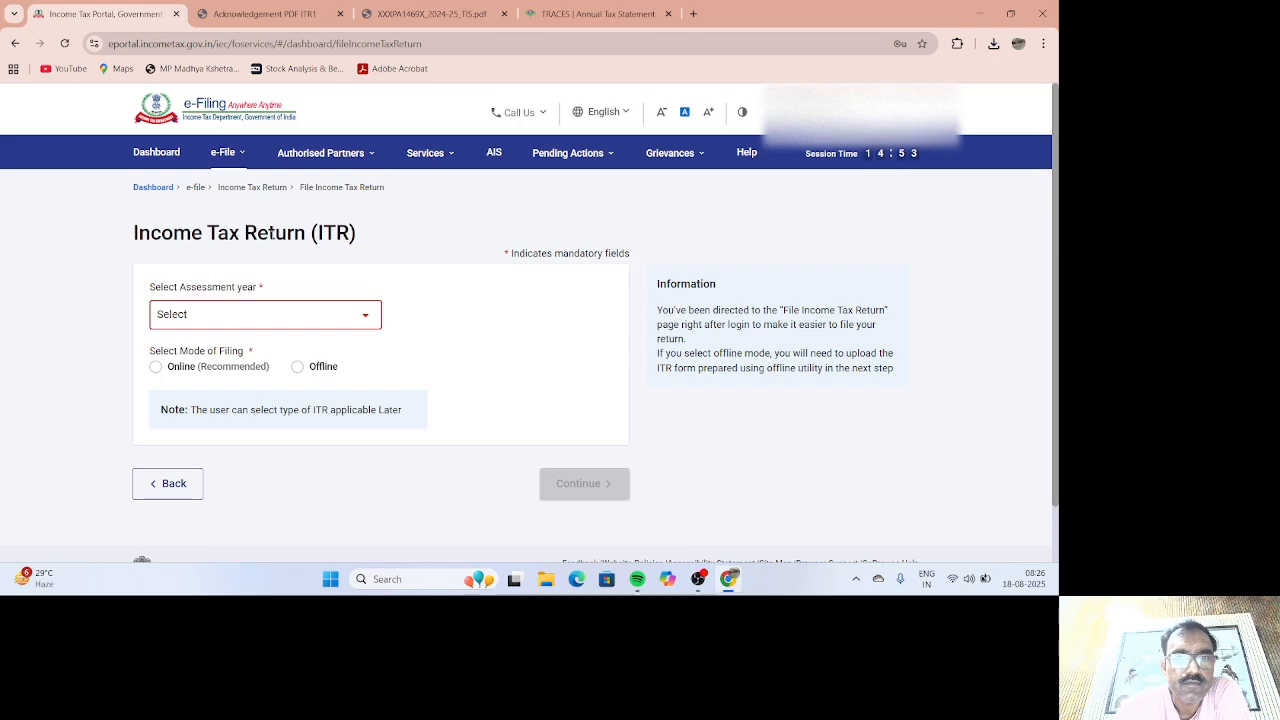
pyautogui.click(345, 320)
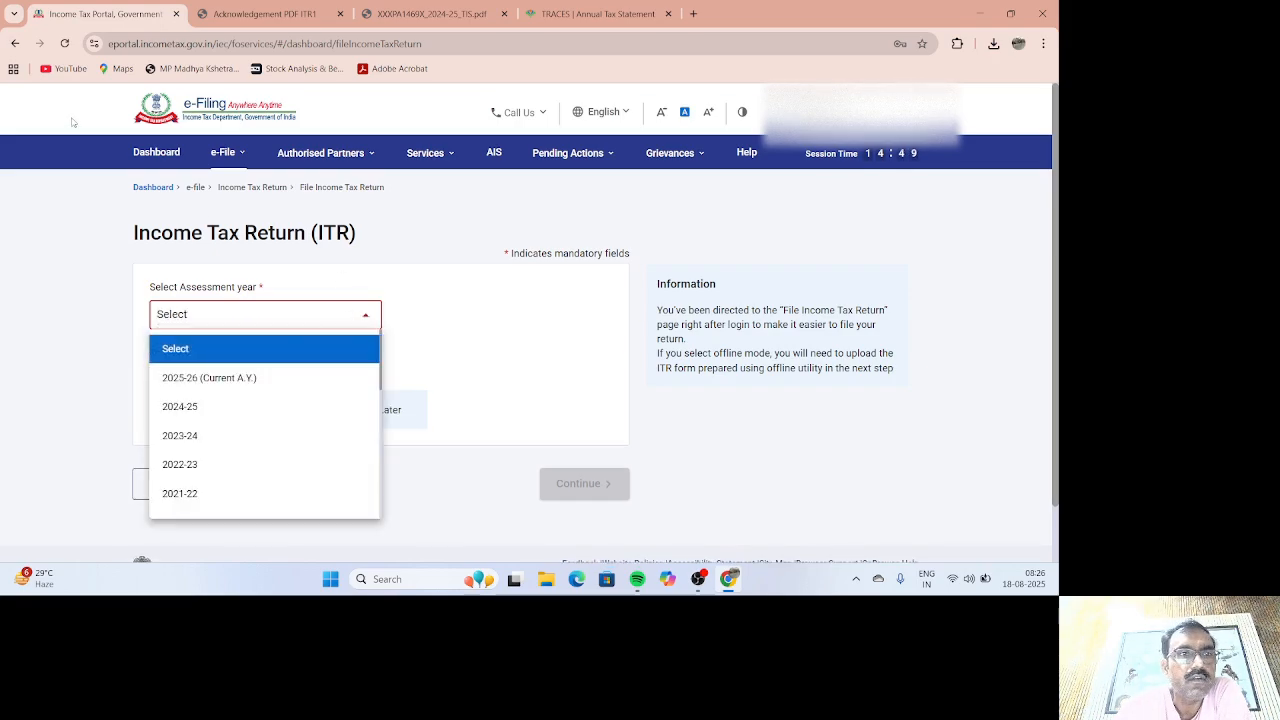
pyautogui.click(15, 44)
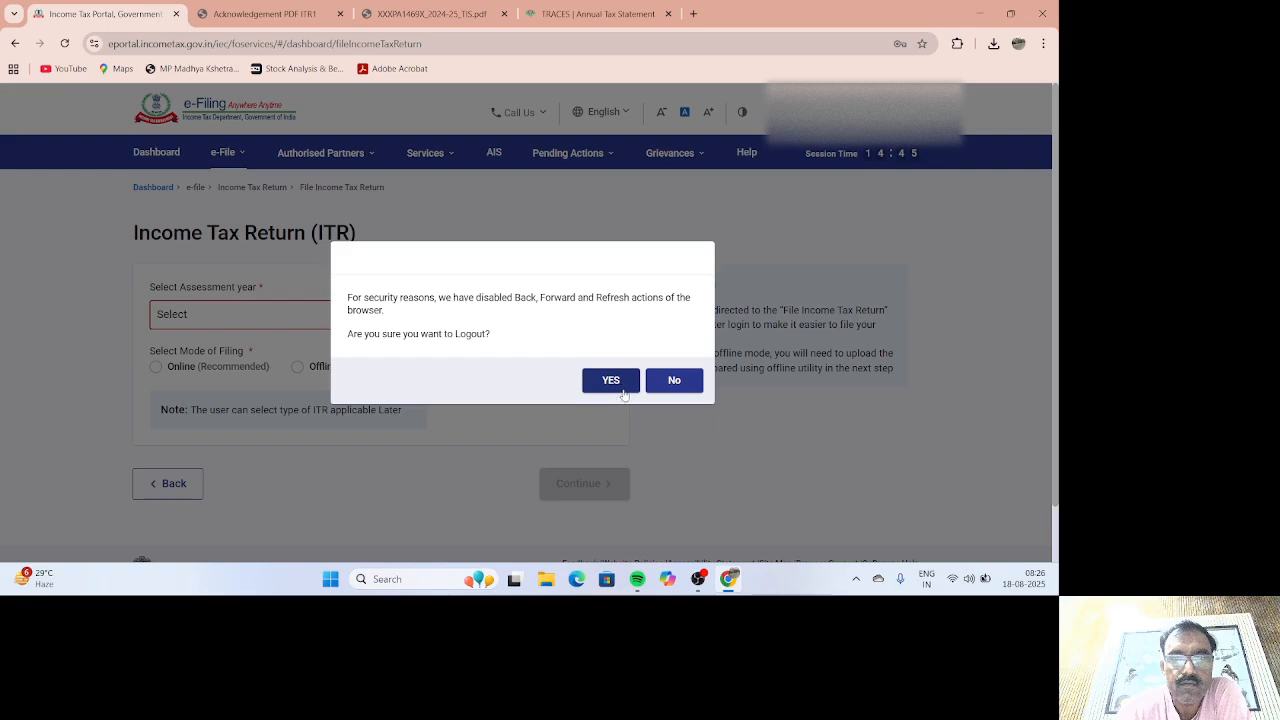
pyautogui.click(675, 382)
pyautogui.click(344, 318)
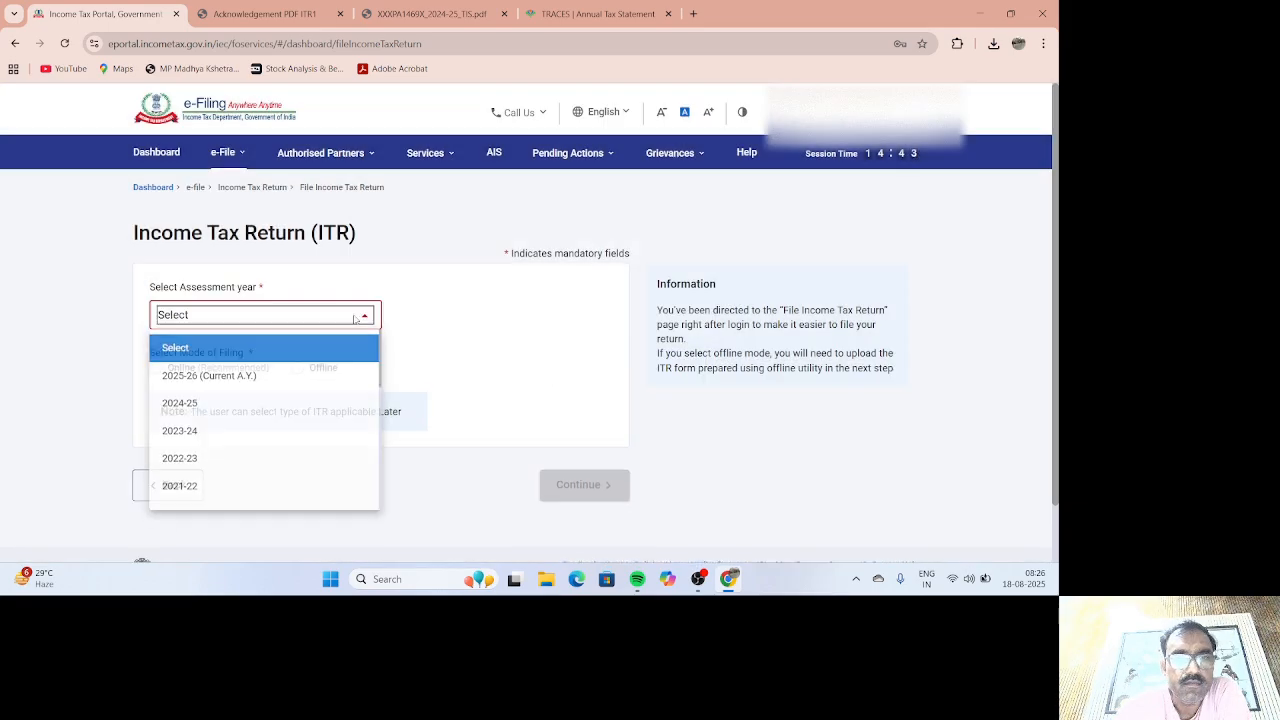
pyautogui.click(262, 373)
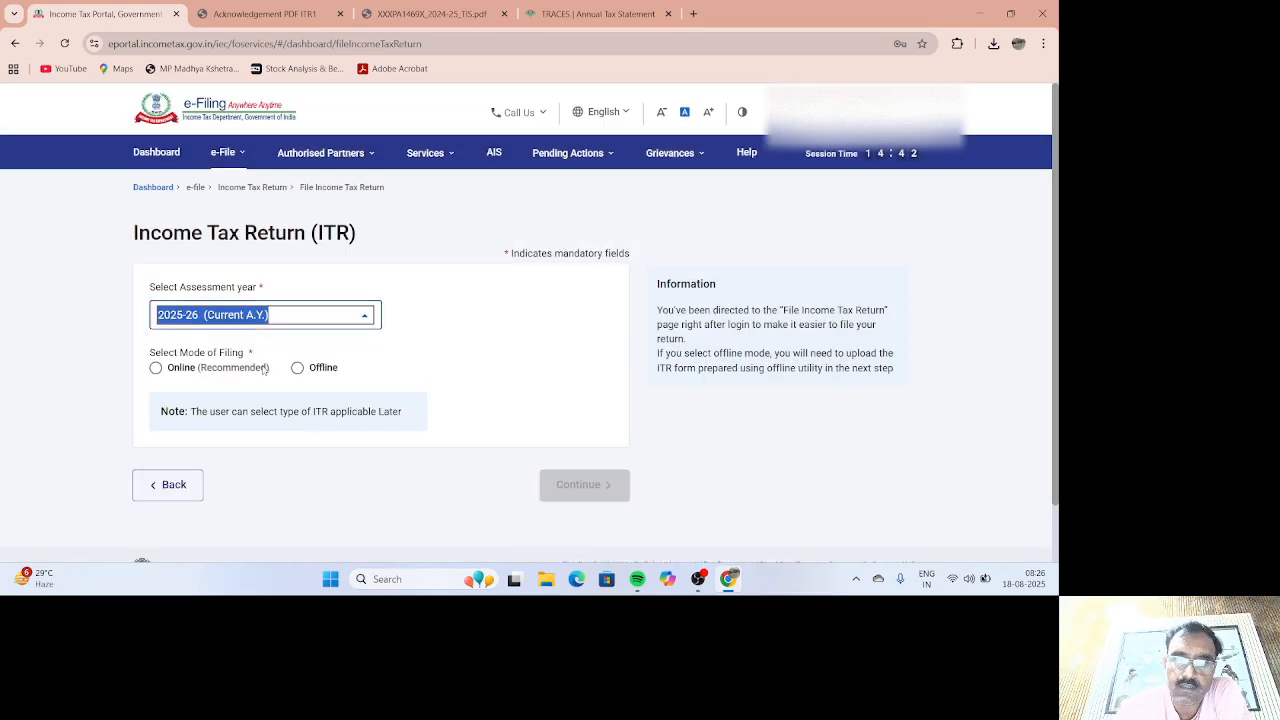
pyautogui.click(155, 368)
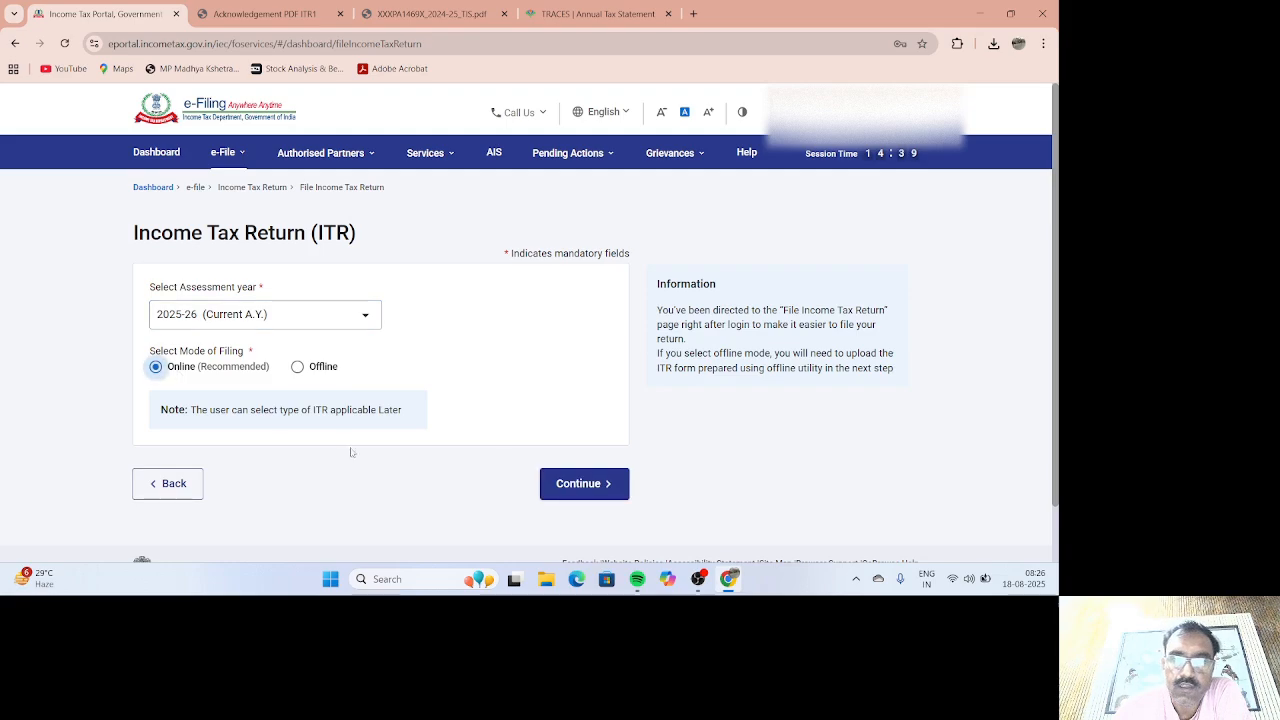
pyautogui.click(570, 488)
pyautogui.scroll(-3, 714, 466)
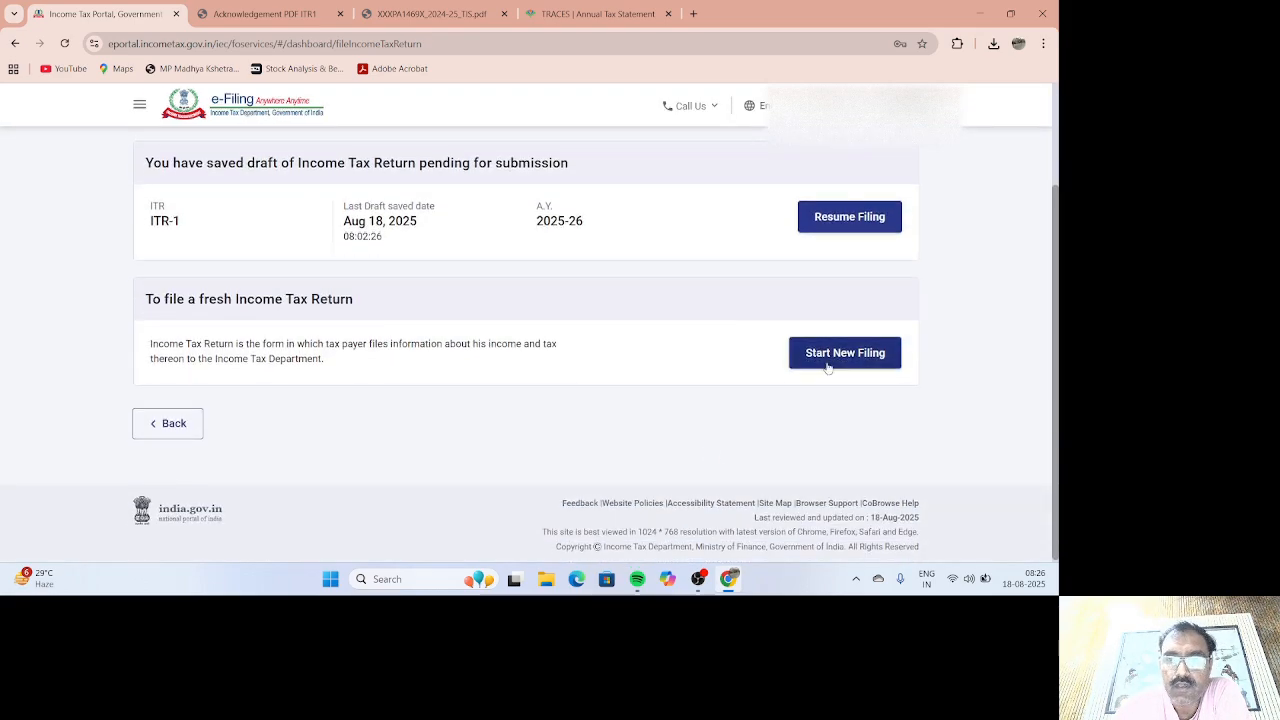
# Step: Start a new filing with Individual status and proceed with form ITR-1
pyautogui.click(828, 364)
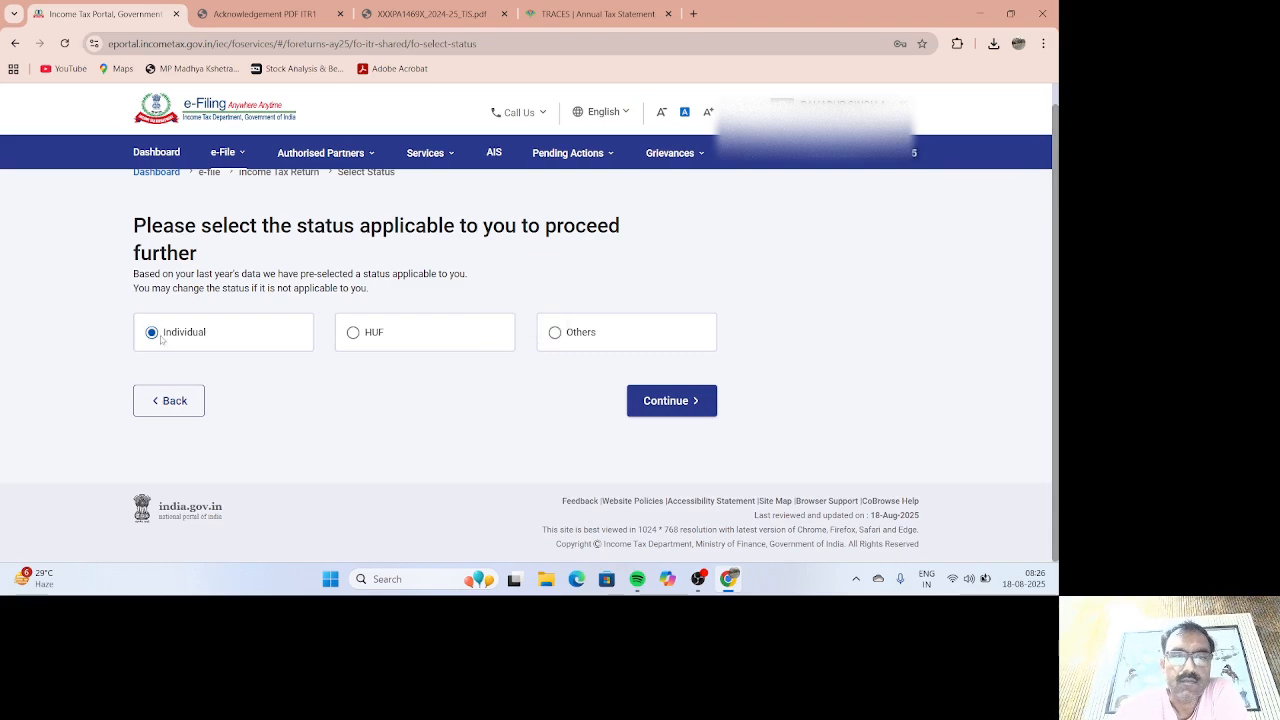
pyautogui.click(659, 405)
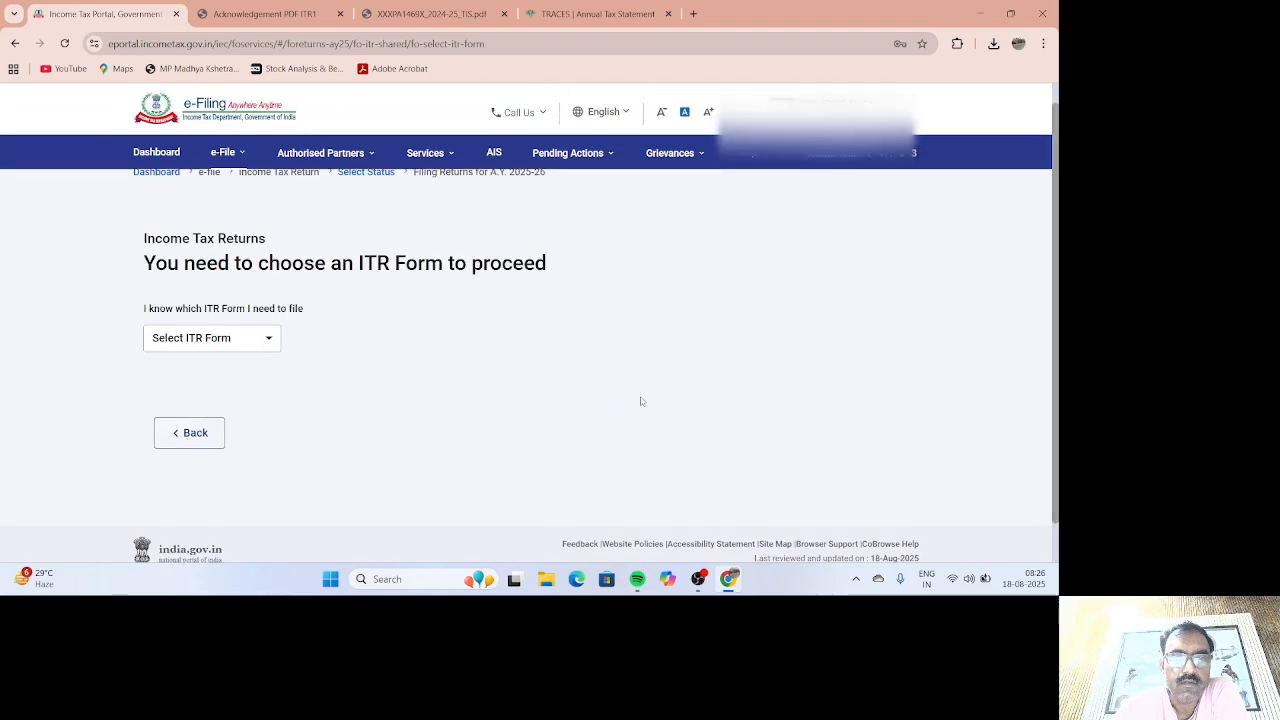
pyautogui.click(268, 345)
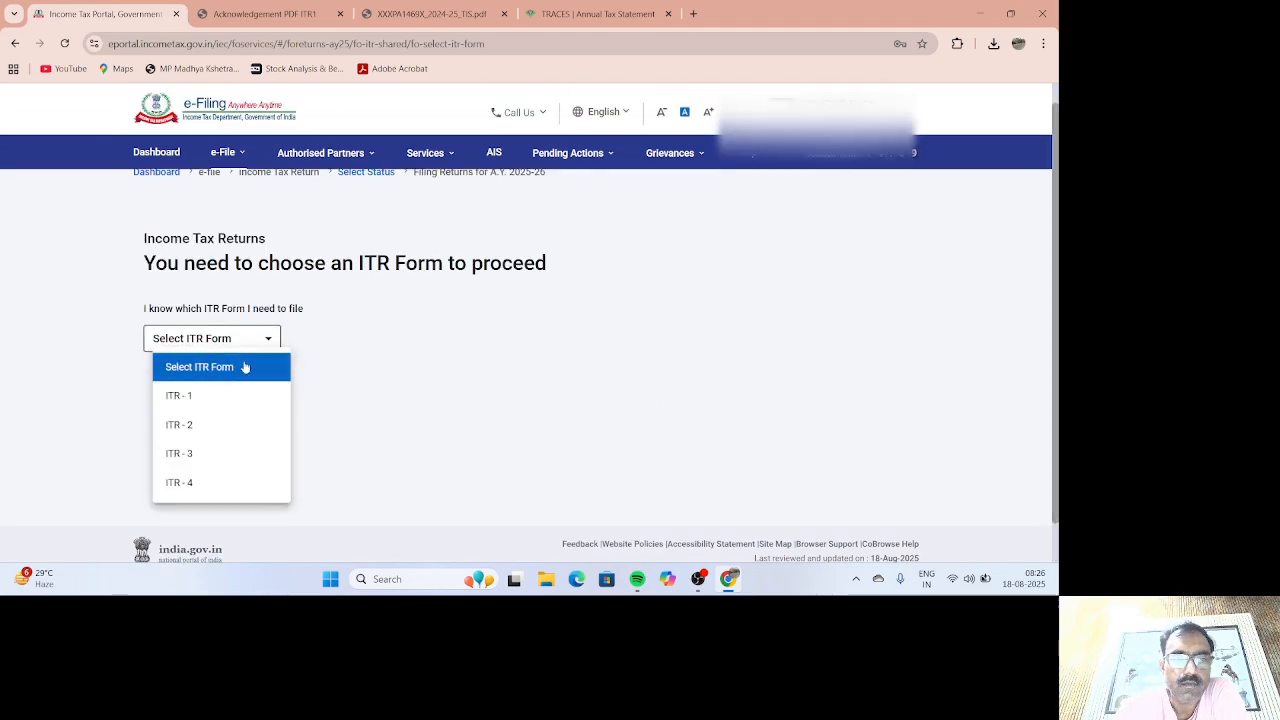
pyautogui.click(209, 397)
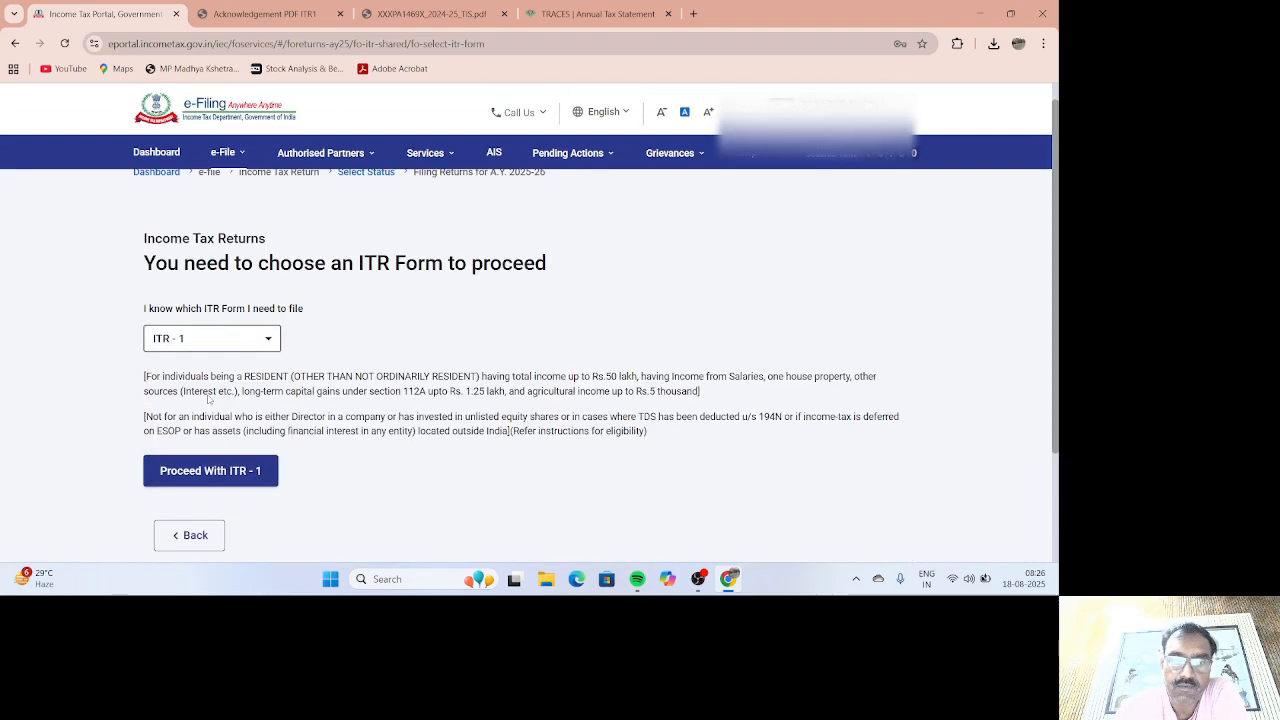
pyautogui.click(214, 470)
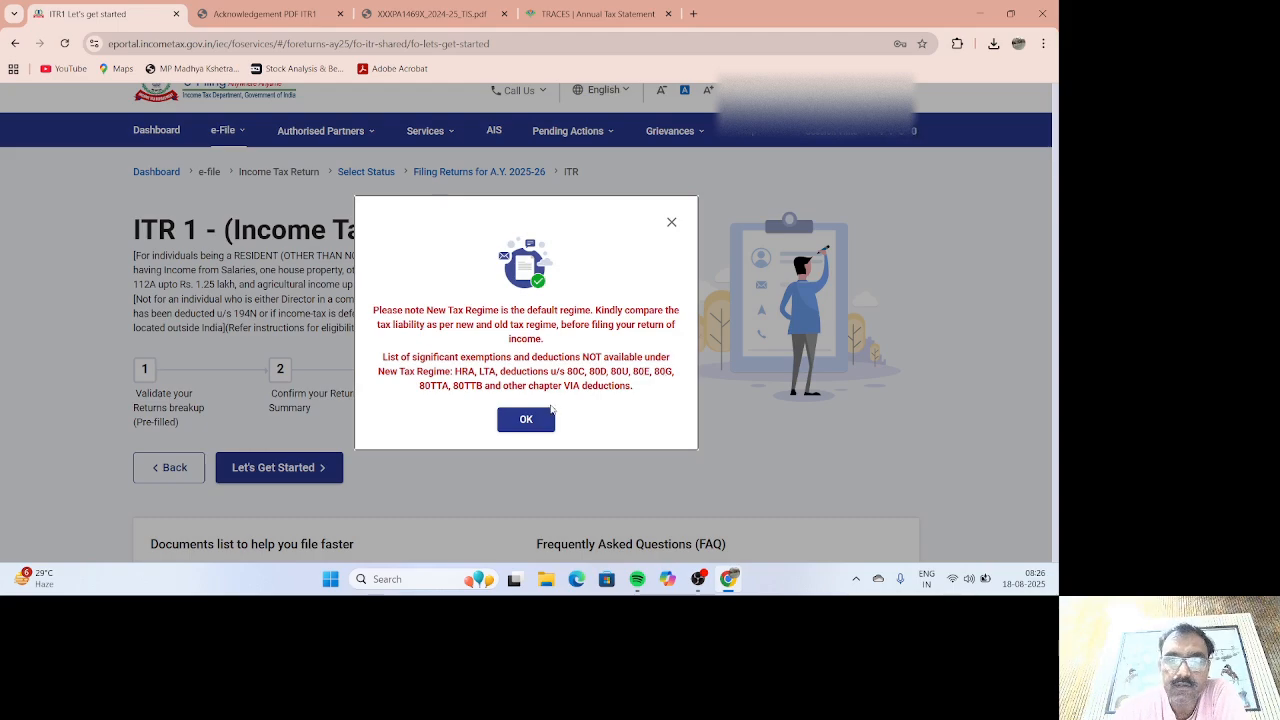
# Step: Declare taxable income above the basic exemption limit, acknowledging the tax regime and pre-filled data notices
pyautogui.click(527, 420)
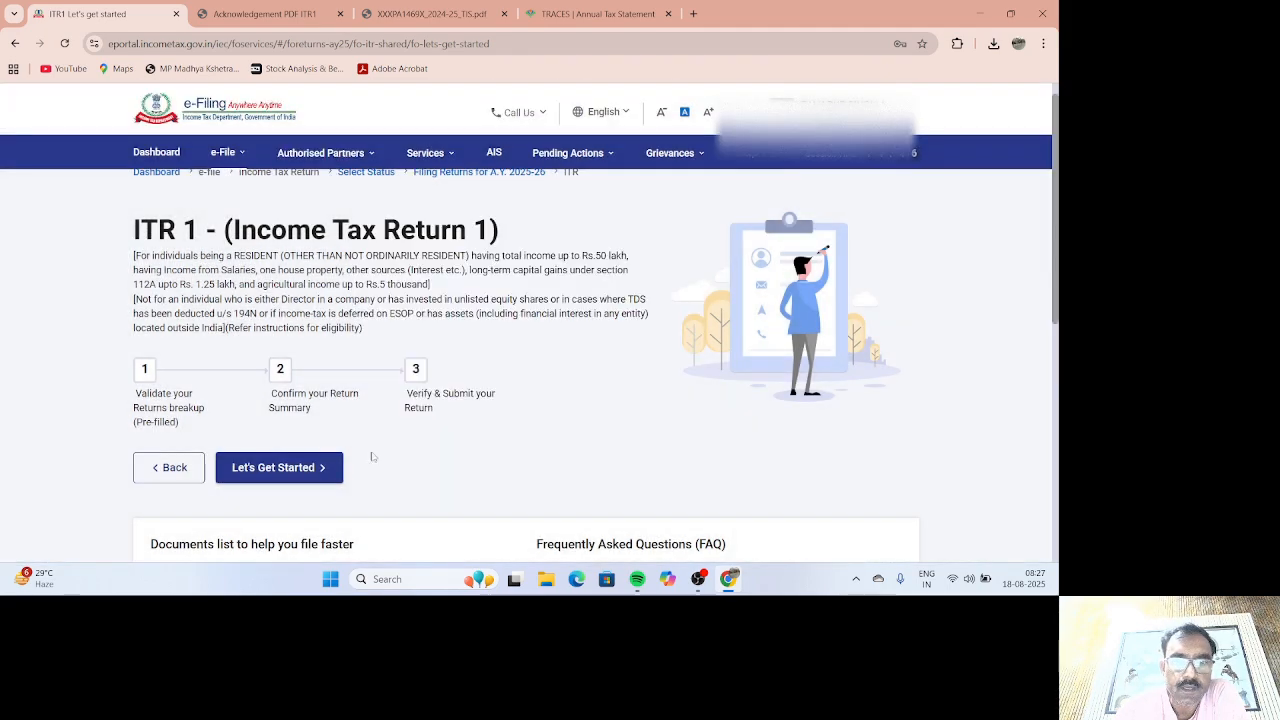
pyautogui.click(311, 469)
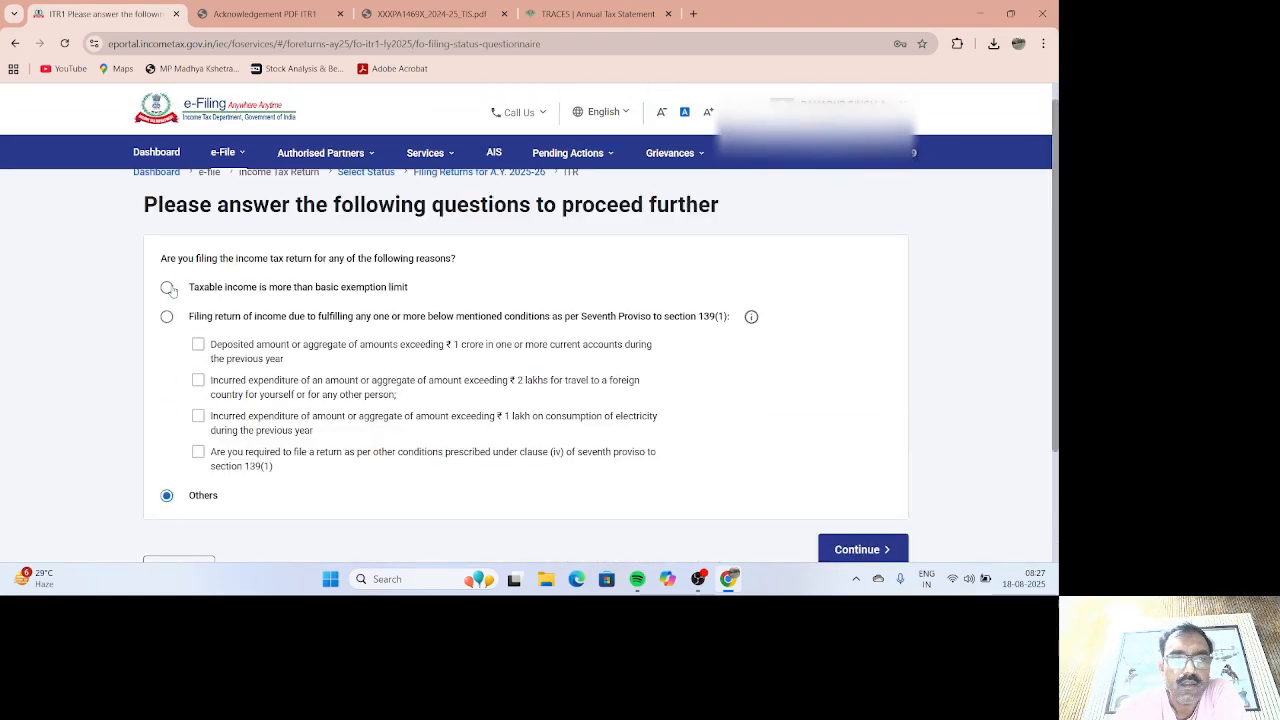
pyautogui.click(167, 288)
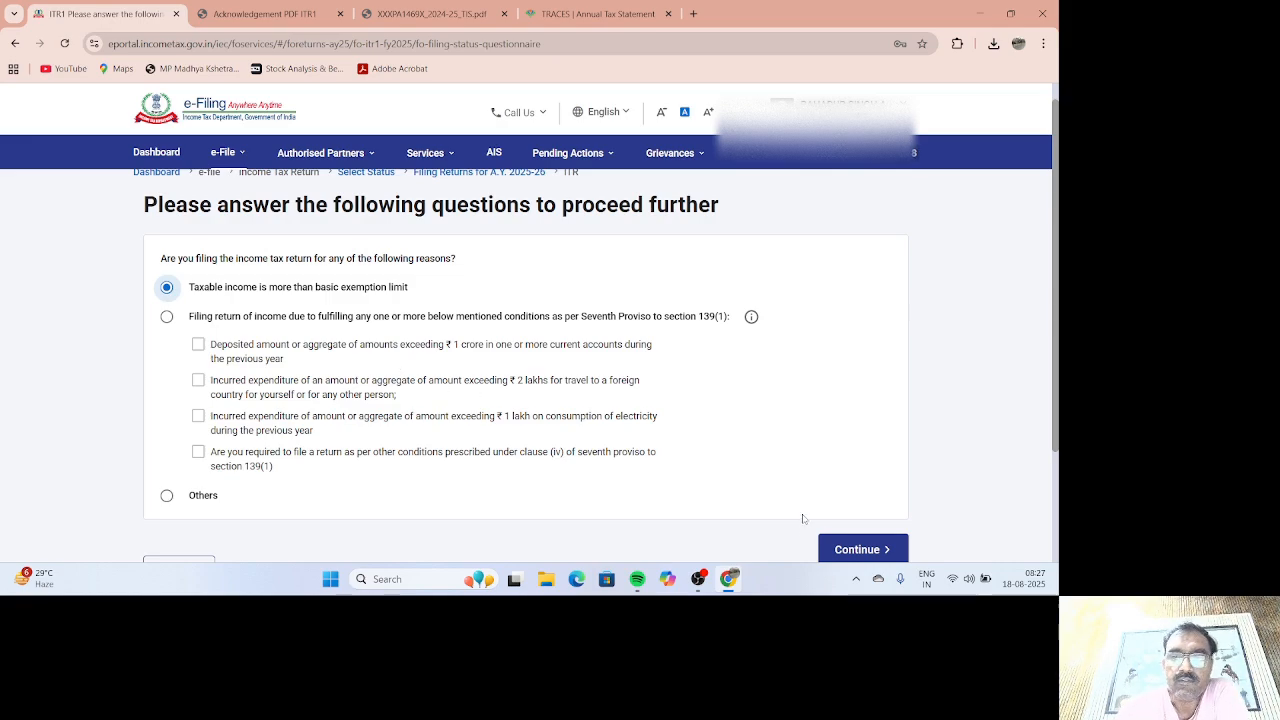
pyautogui.click(837, 547)
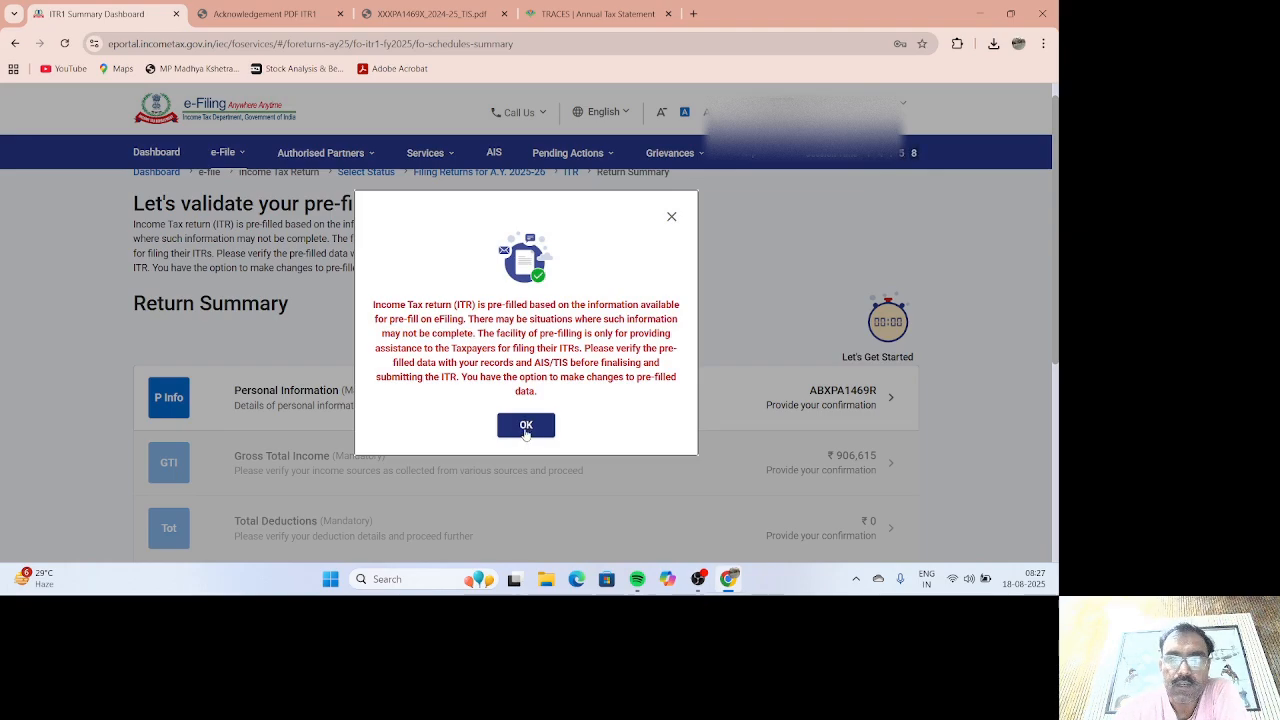
pyautogui.click(526, 426)
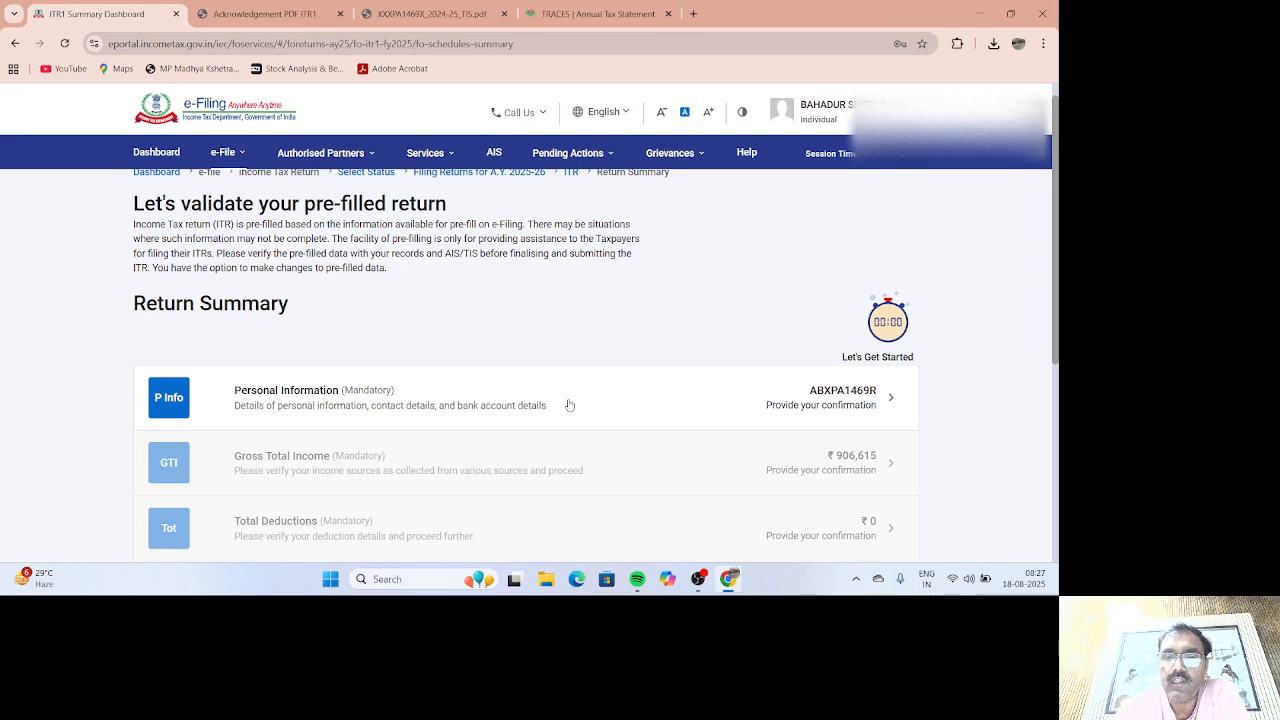
# Step: Open Personal Information and opt out of the new tax regime
pyautogui.click(569, 404)
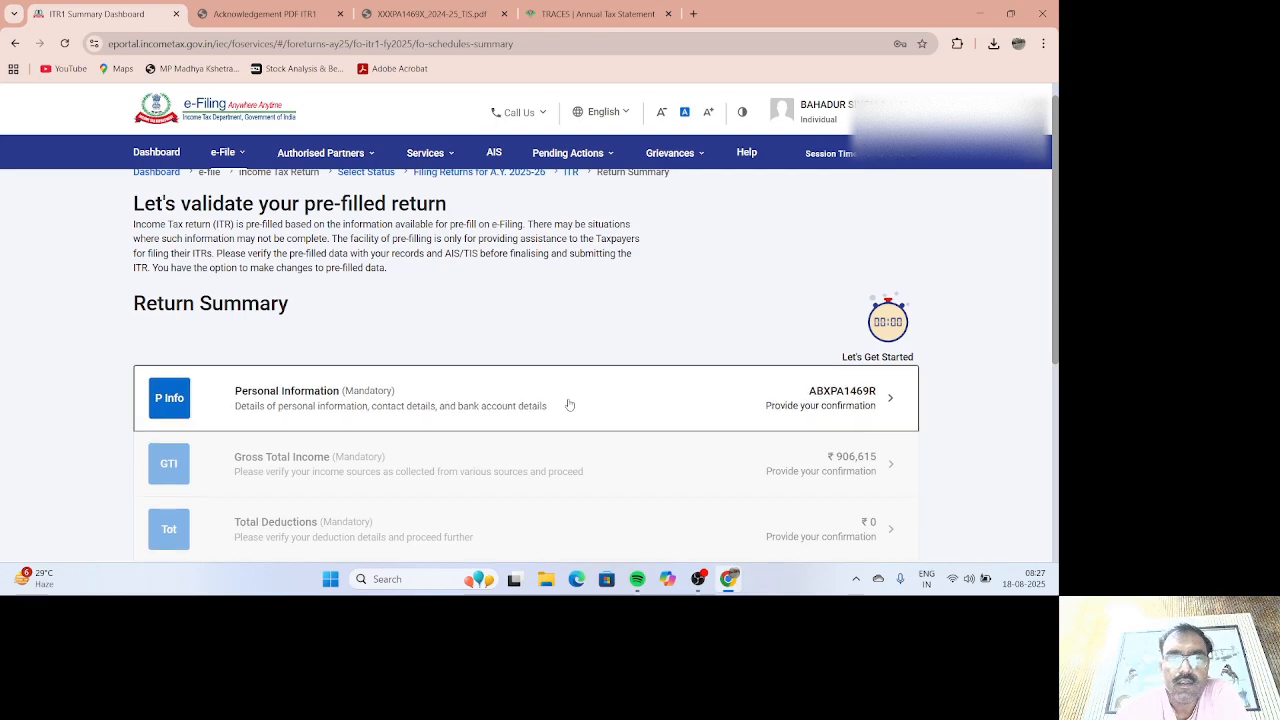
pyautogui.scroll(-7, 521, 354)
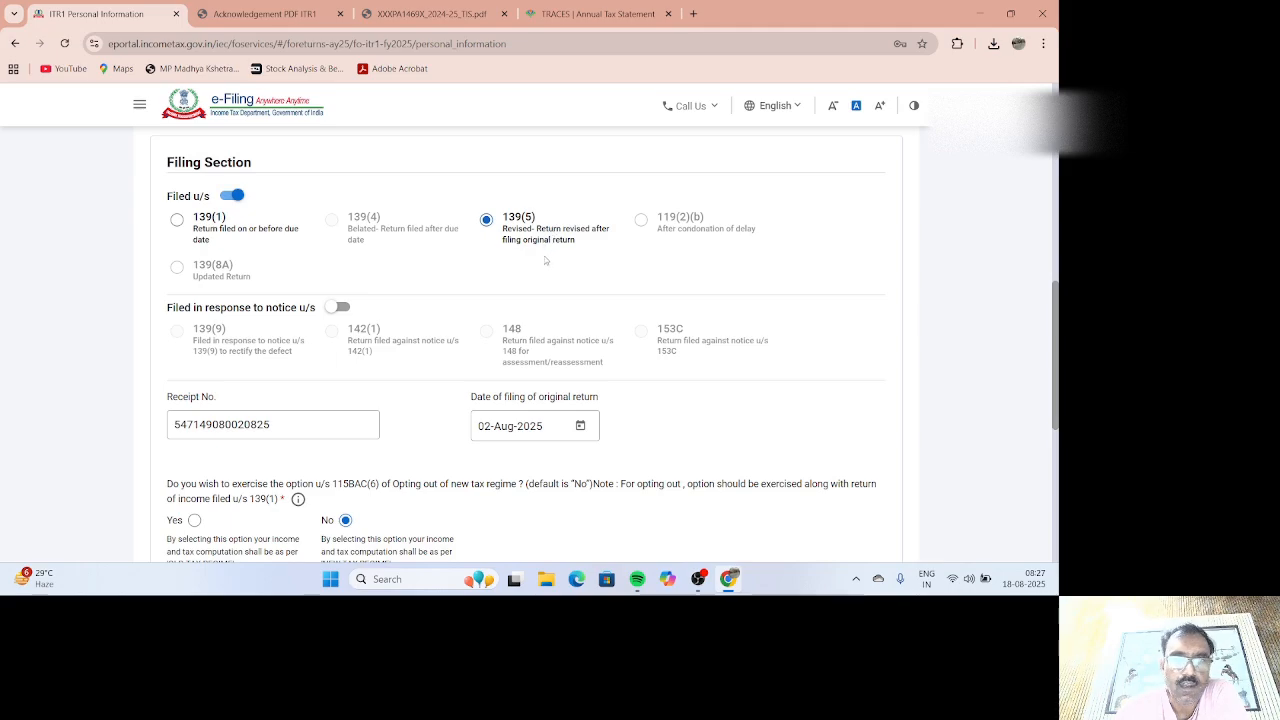
pyautogui.scroll(-1, 369, 352)
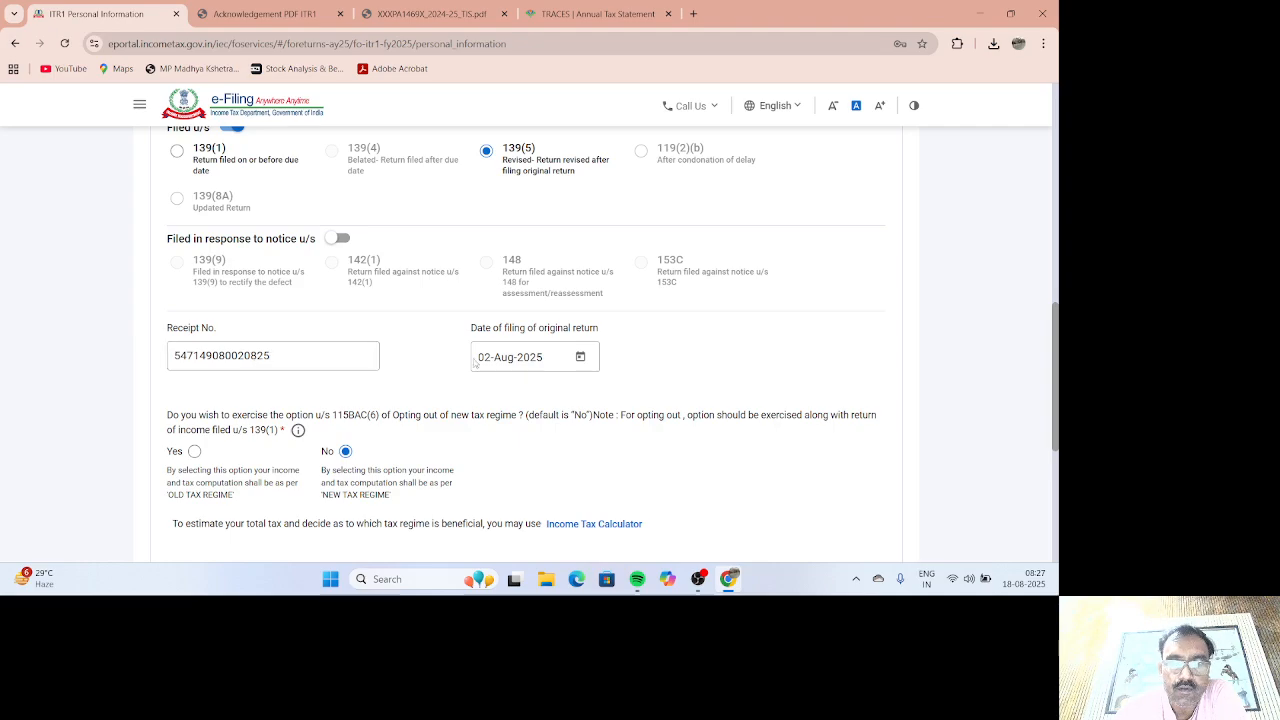
pyautogui.scroll(-2, 475, 364)
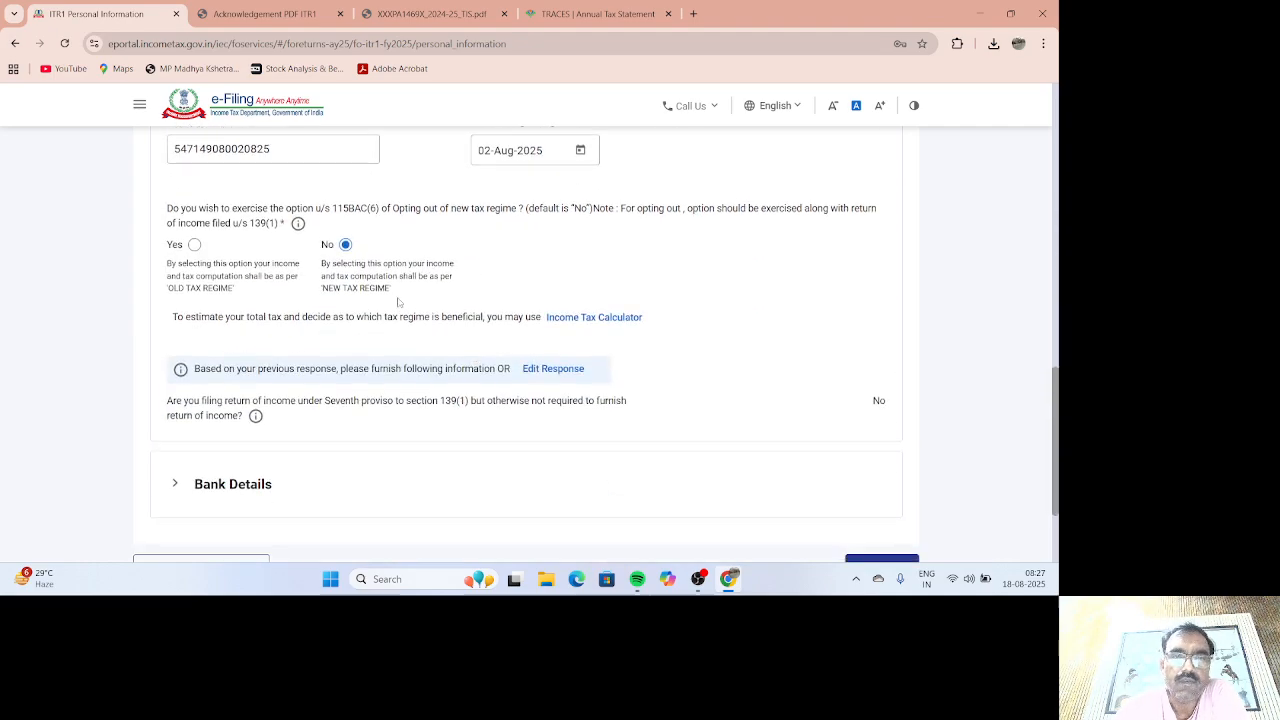
pyautogui.click(194, 245)
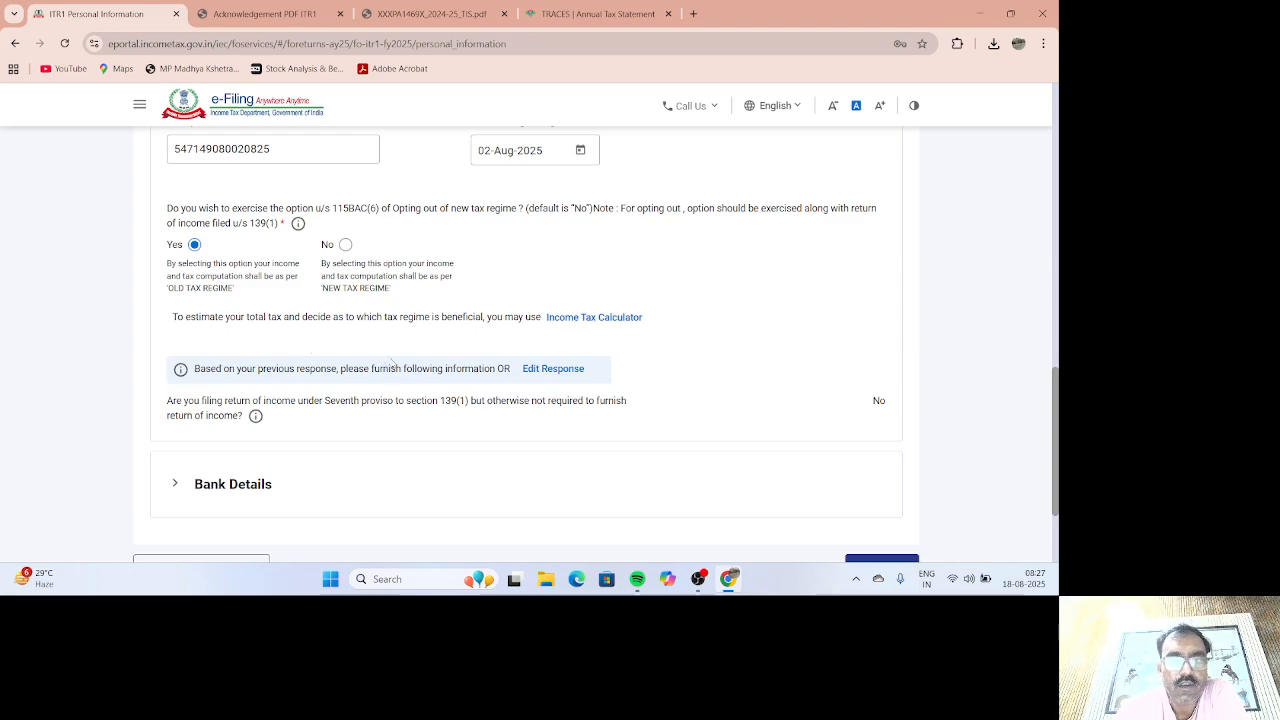
# Step: Review the bank details and confirm the personal information
pyautogui.scroll(-1, 380, 365)
pyautogui.scroll(1, 349, 354)
pyautogui.scroll(-1, 320, 354)
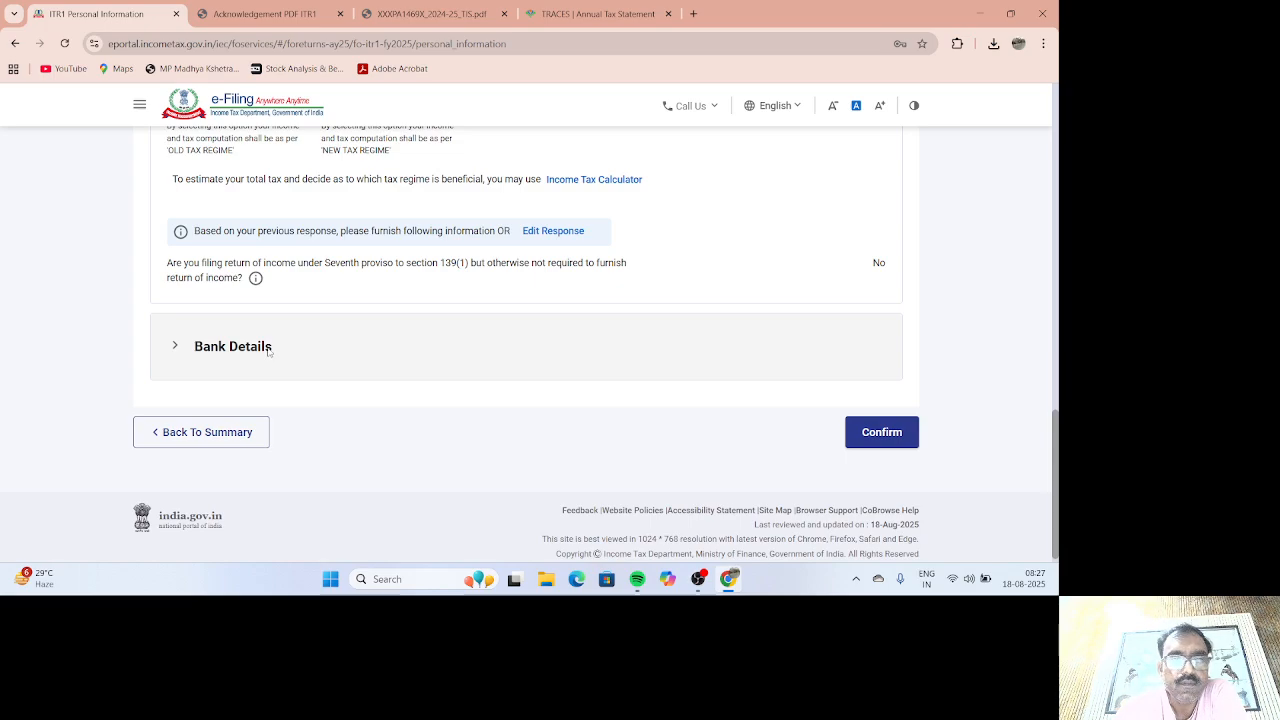
pyautogui.scroll(2, 268, 351)
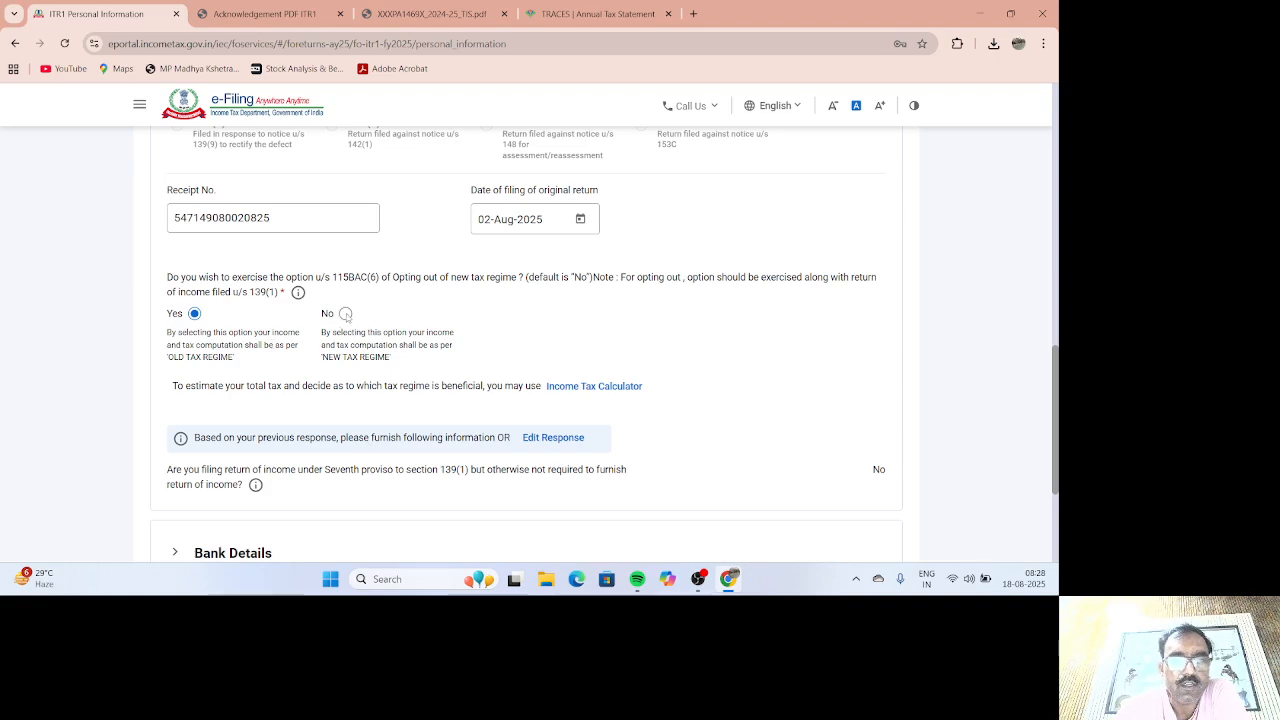
pyautogui.scroll(-1, 346, 316)
pyautogui.click(267, 486)
pyautogui.scroll(-5, 451, 409)
pyautogui.click(881, 422)
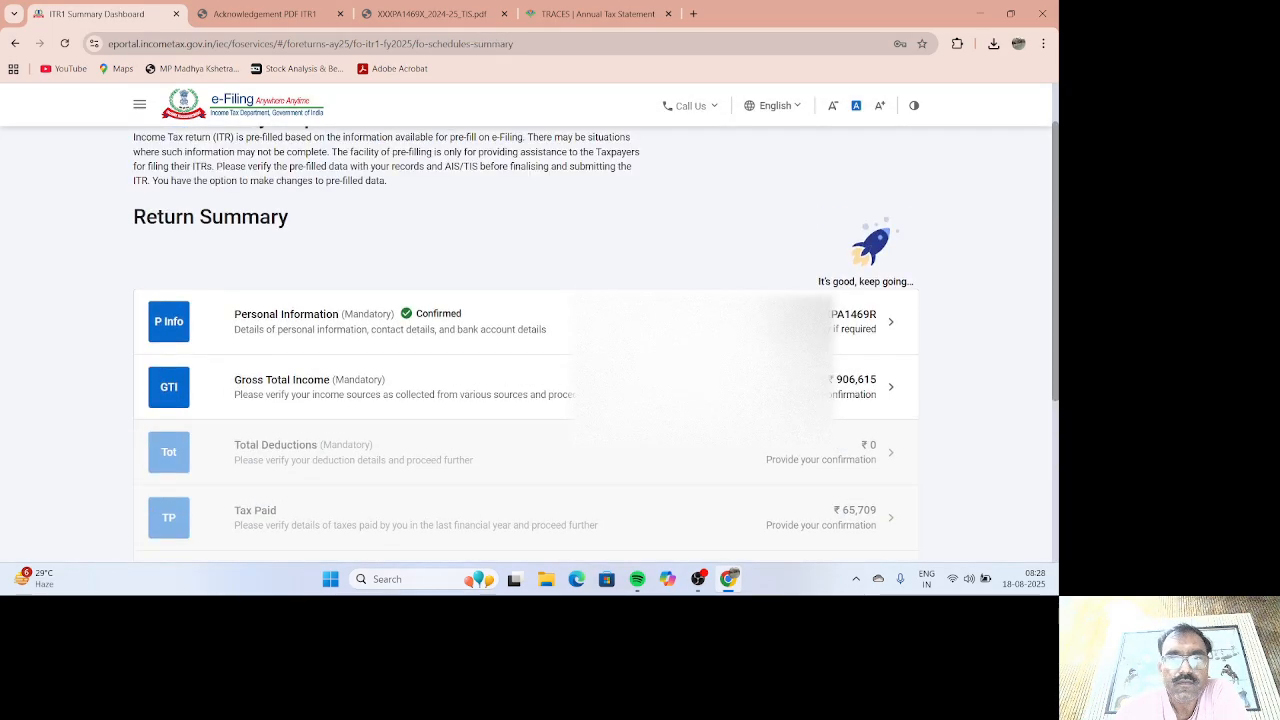
# Step: Review the B1 salary and B2 house property cards, then edit Income From Salary (gross 958560)
pyautogui.click(556, 384)
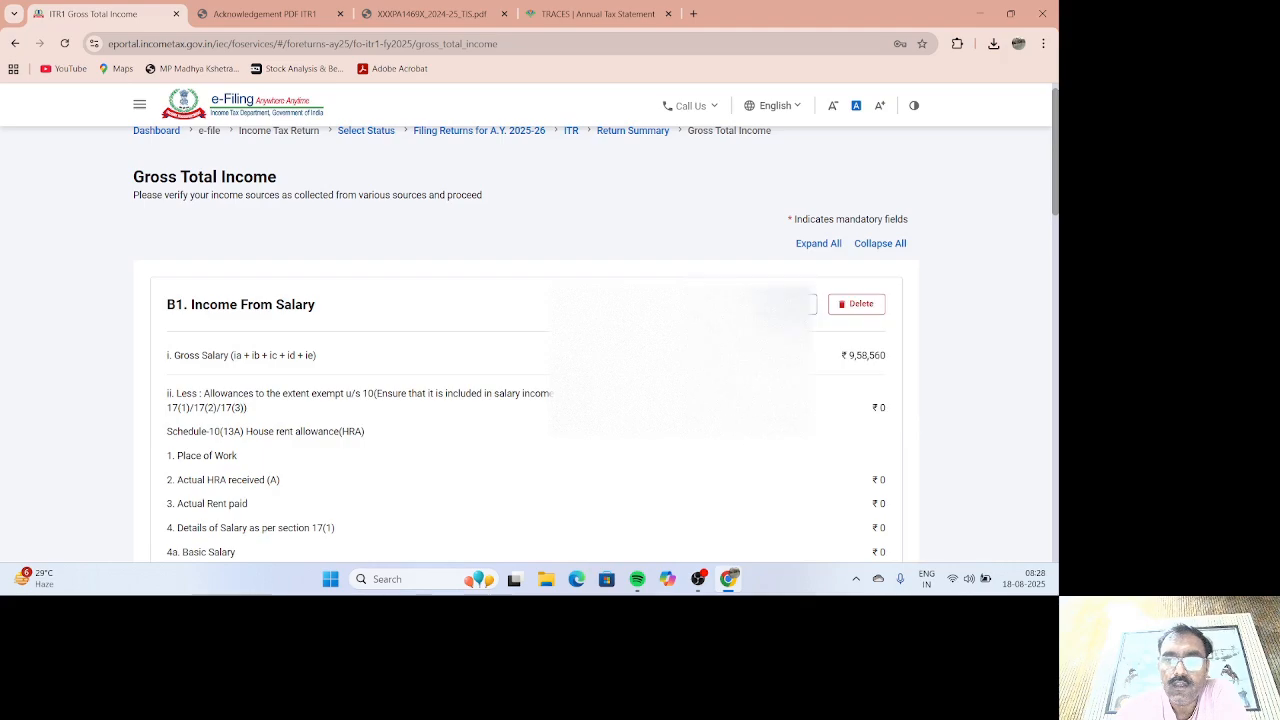
pyautogui.scroll(-2, 766, 356)
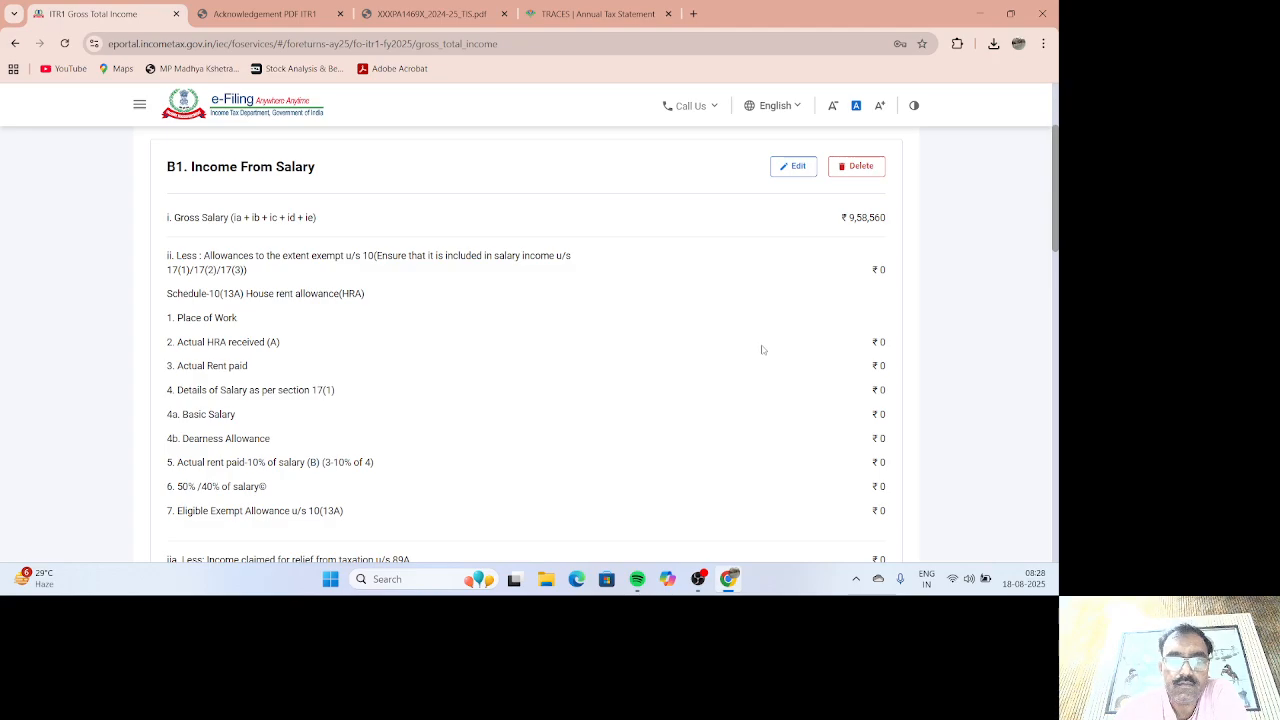
pyautogui.scroll(-2, 752, 345)
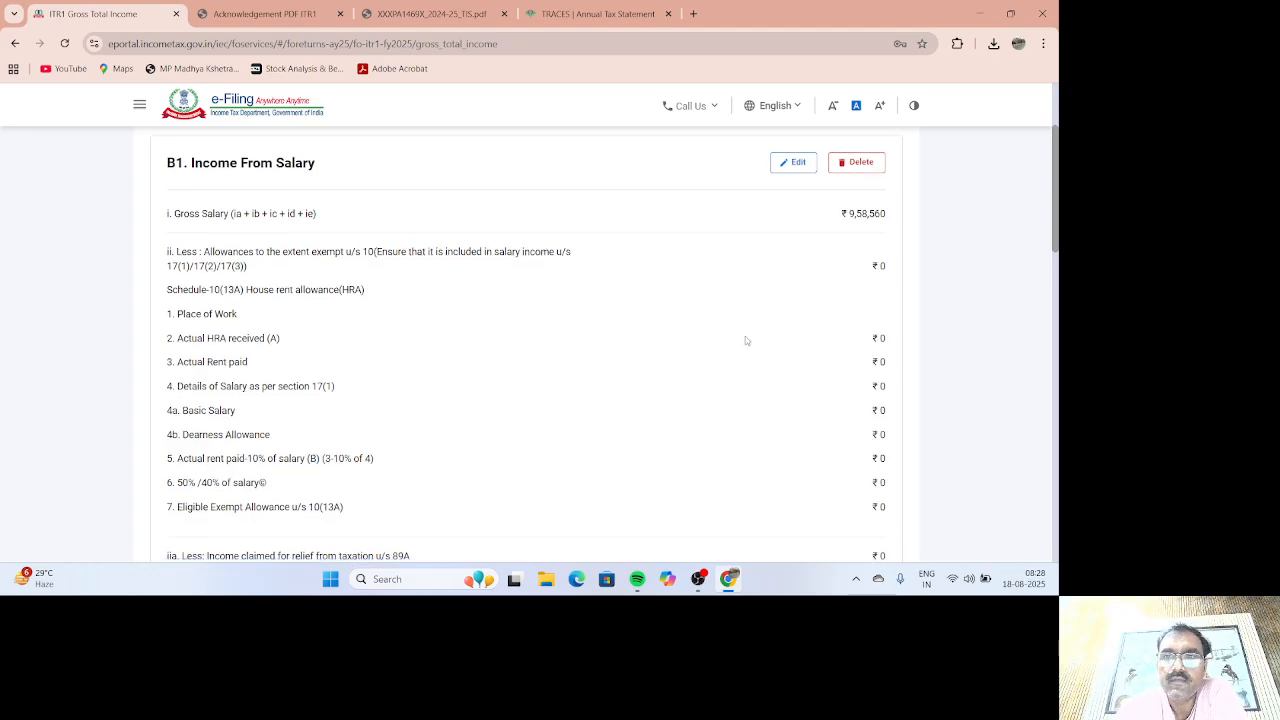
pyautogui.scroll(-1, 745, 341)
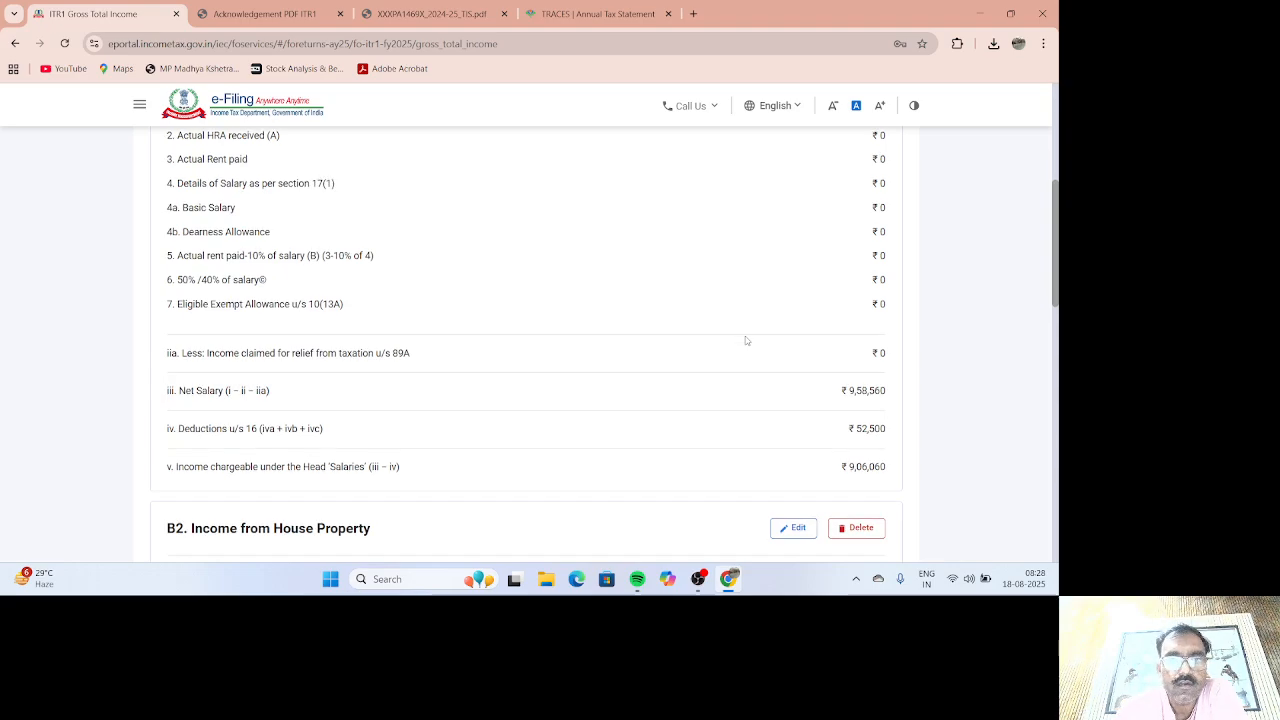
pyautogui.scroll(-3, 745, 341)
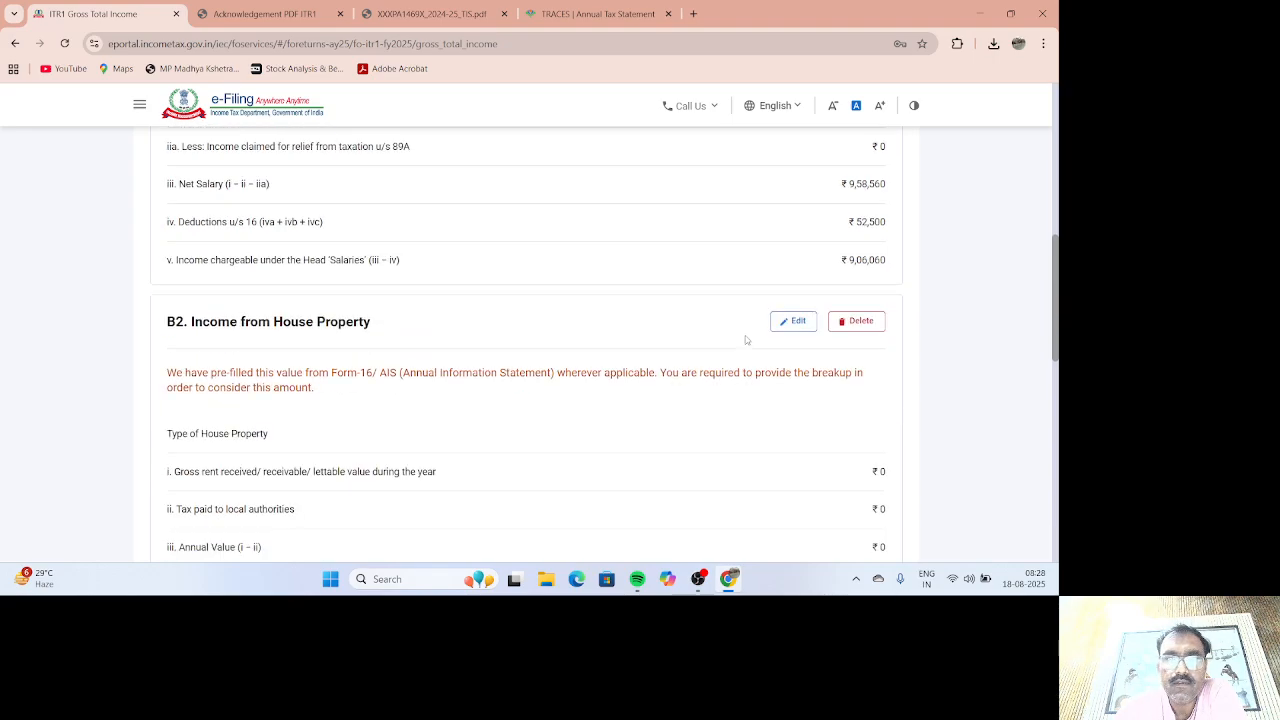
pyautogui.scroll(10, 745, 341)
pyautogui.click(793, 304)
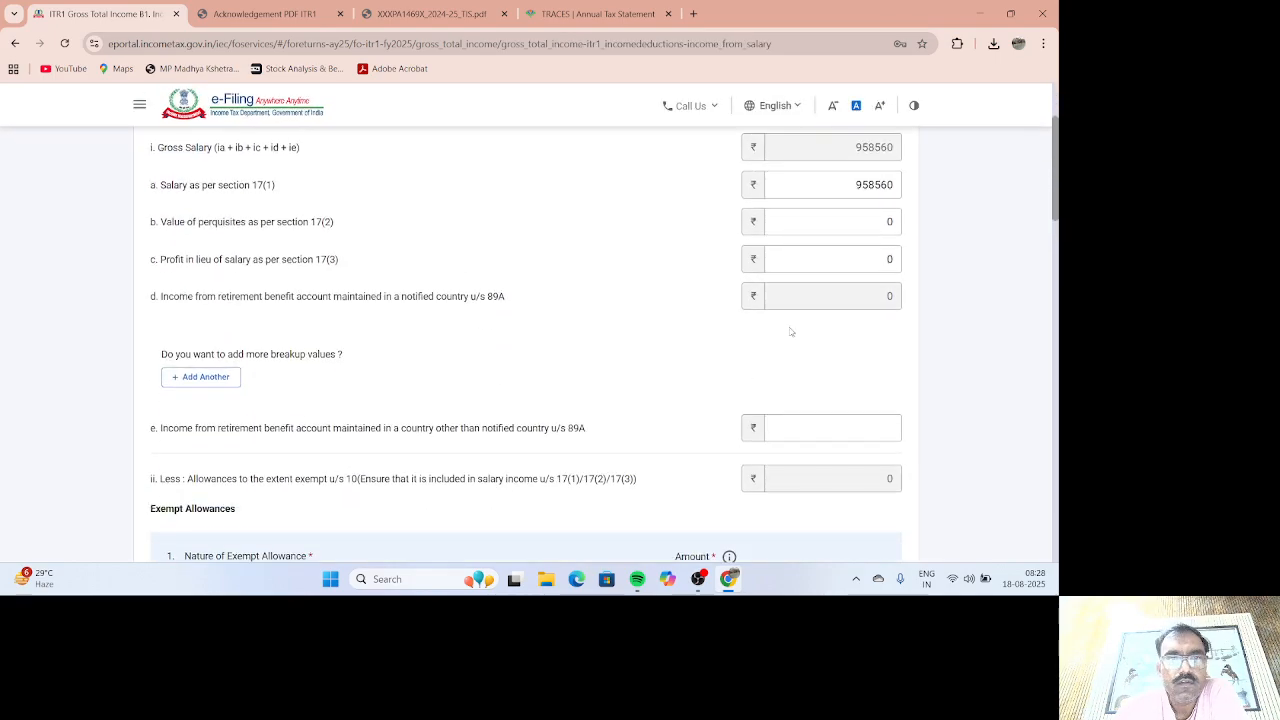
# Step: Review the salary form's allowance entries and professional tax field
pyautogui.scroll(-3, 772, 340)
pyautogui.scroll(-3, 766, 381)
pyautogui.moveTo(738, 370)
pyautogui.scroll(3, 740, 363)
pyautogui.scroll(-6, 742, 363)
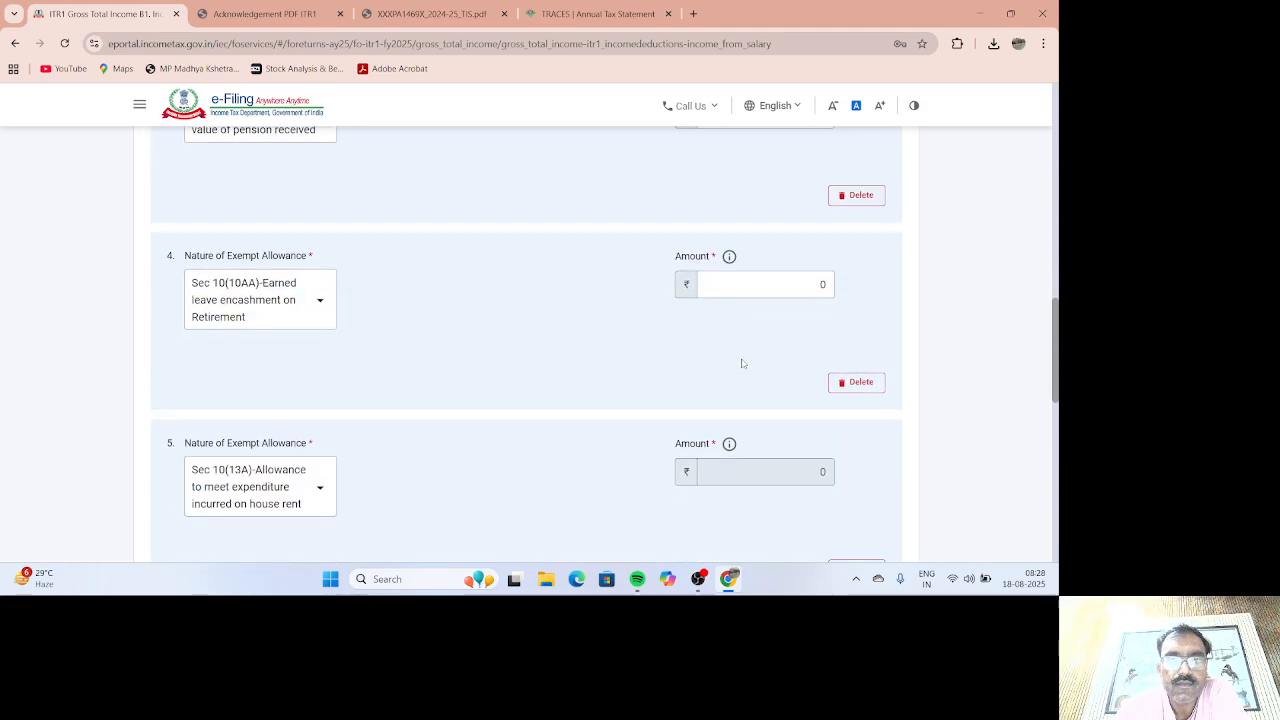
pyautogui.scroll(-2, 742, 363)
pyautogui.scroll(-4, 727, 369)
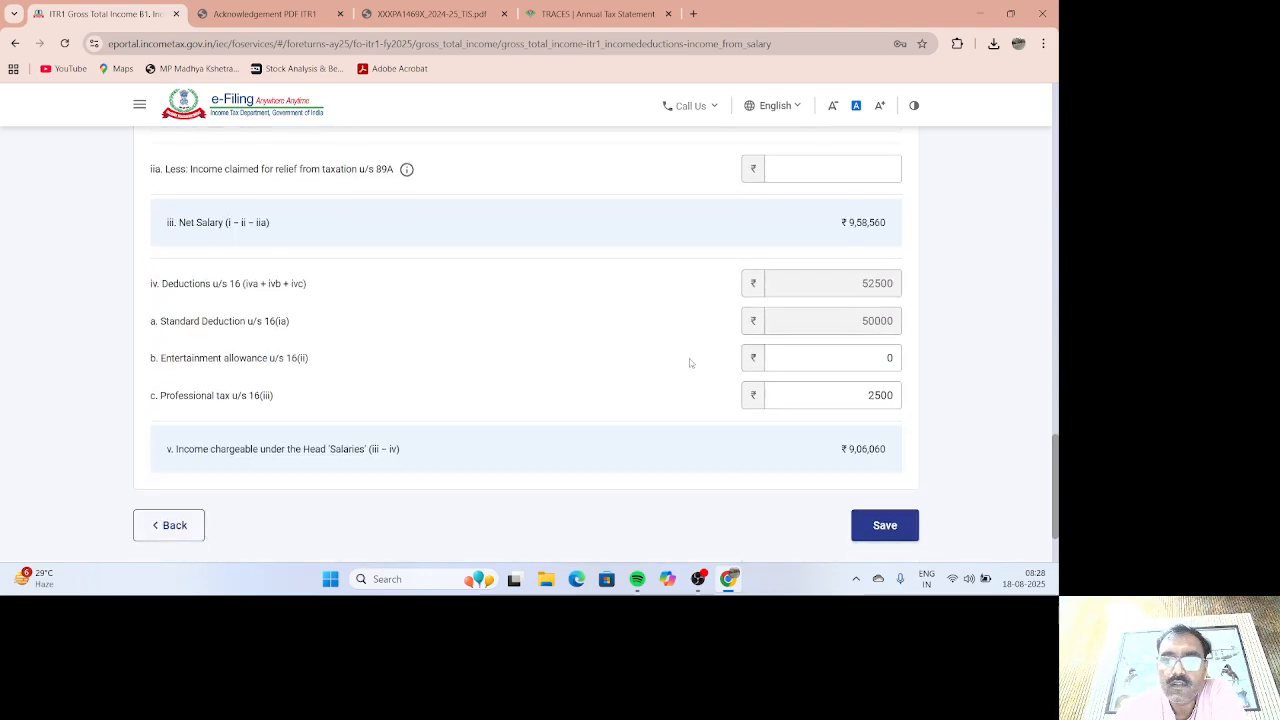
pyautogui.click(858, 400)
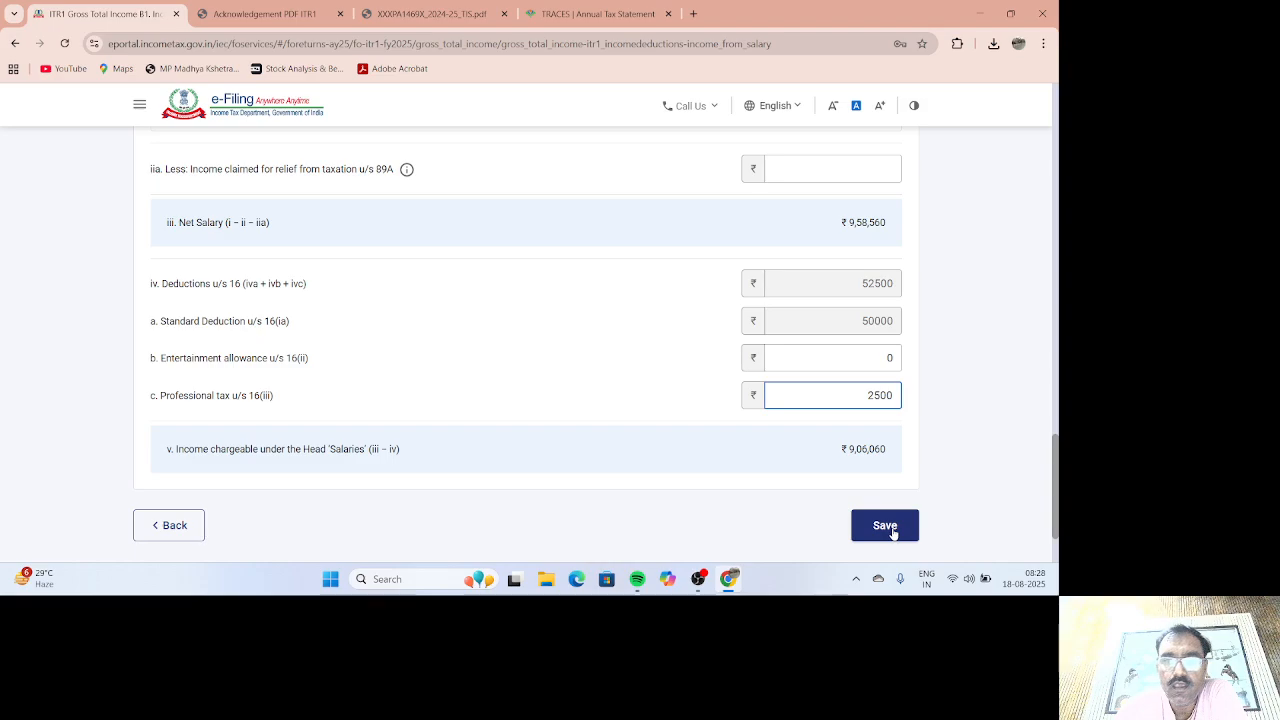
pyautogui.scroll(2, 893, 532)
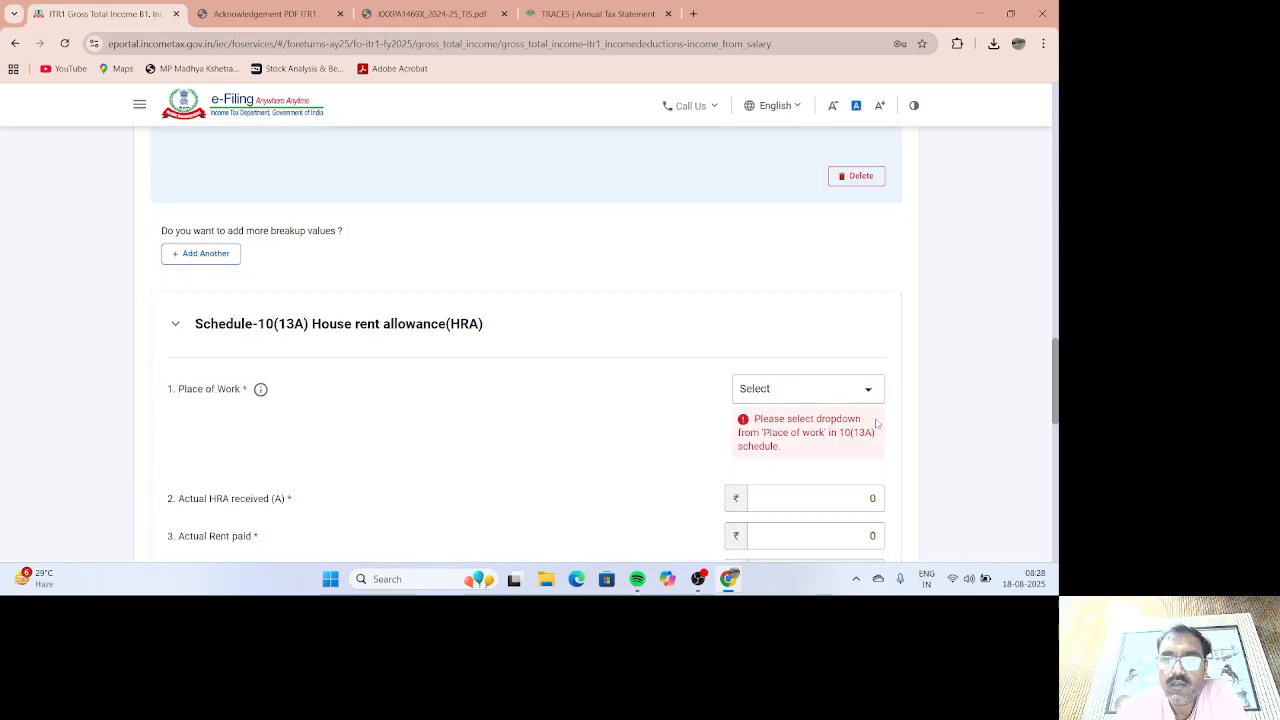
pyautogui.scroll(-3, 490, 445)
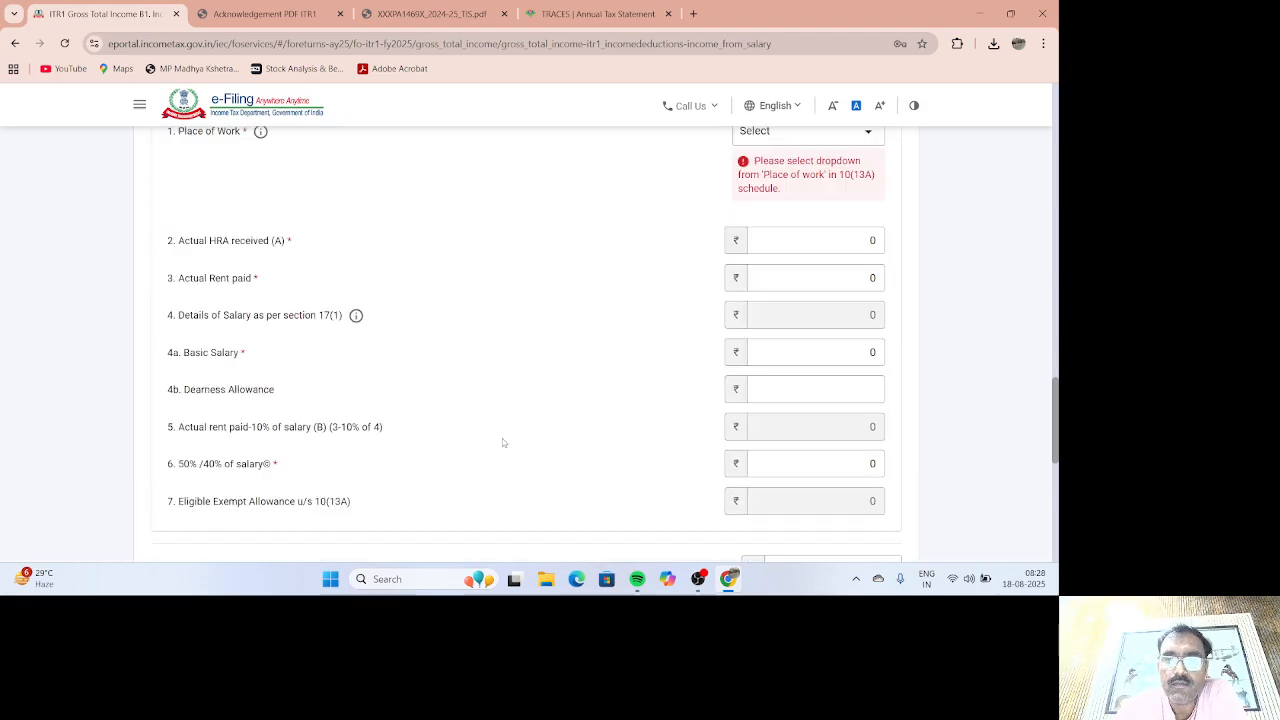
pyautogui.scroll(6, 502, 443)
pyautogui.scroll(-15, 808, 423)
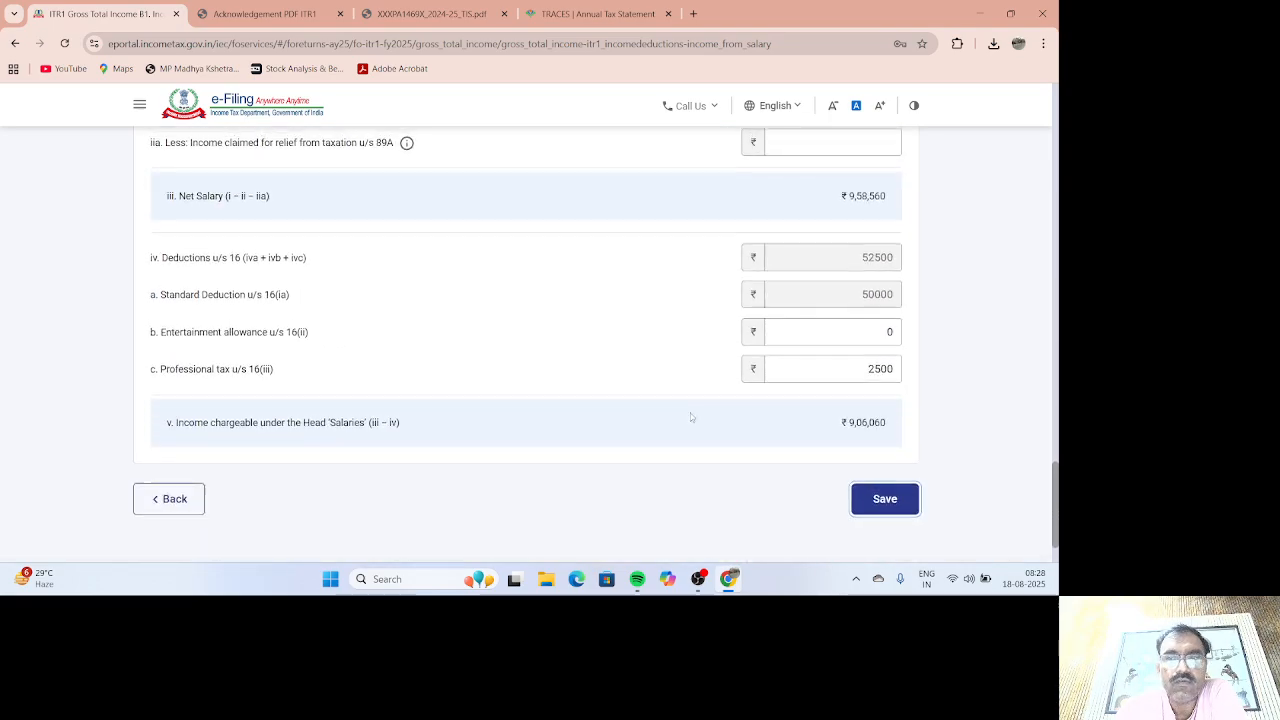
pyautogui.scroll(10, 690, 413)
pyautogui.scroll(8, 593, 380)
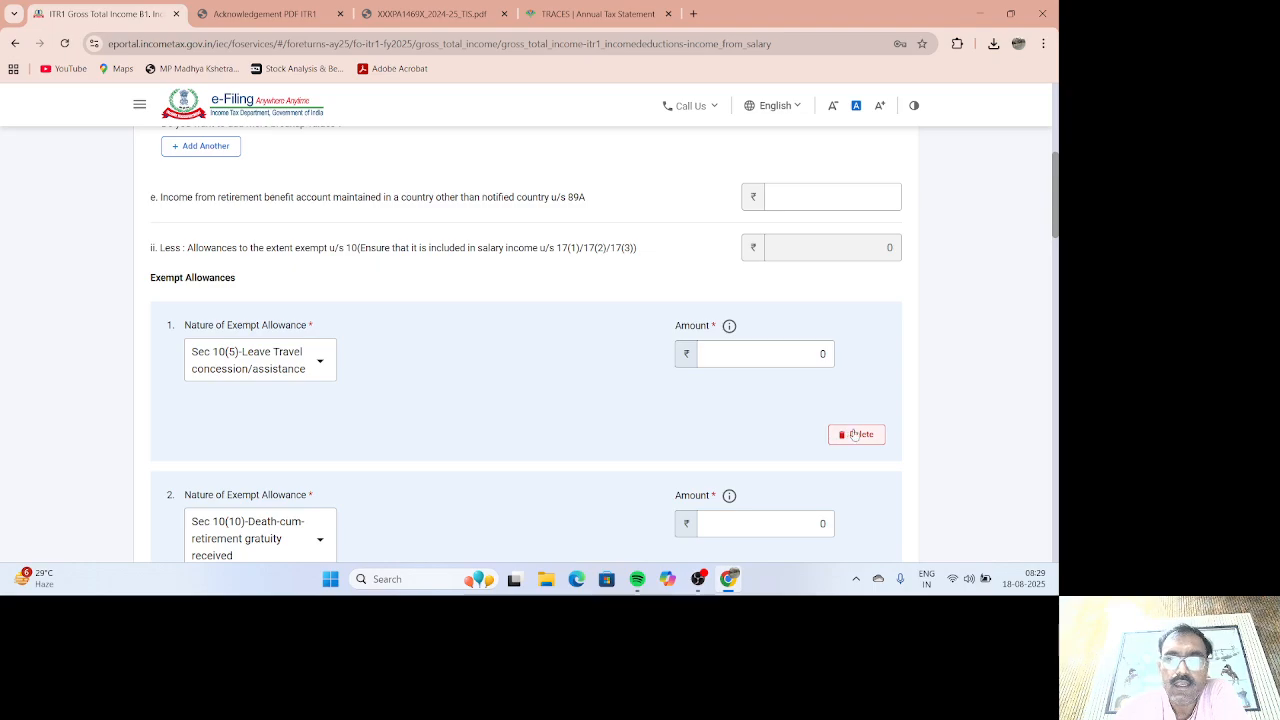
# Step: Delete the leave travel, gratuity, commuted pension, house rent and leave encashment exempt allowances
pyautogui.click(857, 434)
pyautogui.click(574, 367)
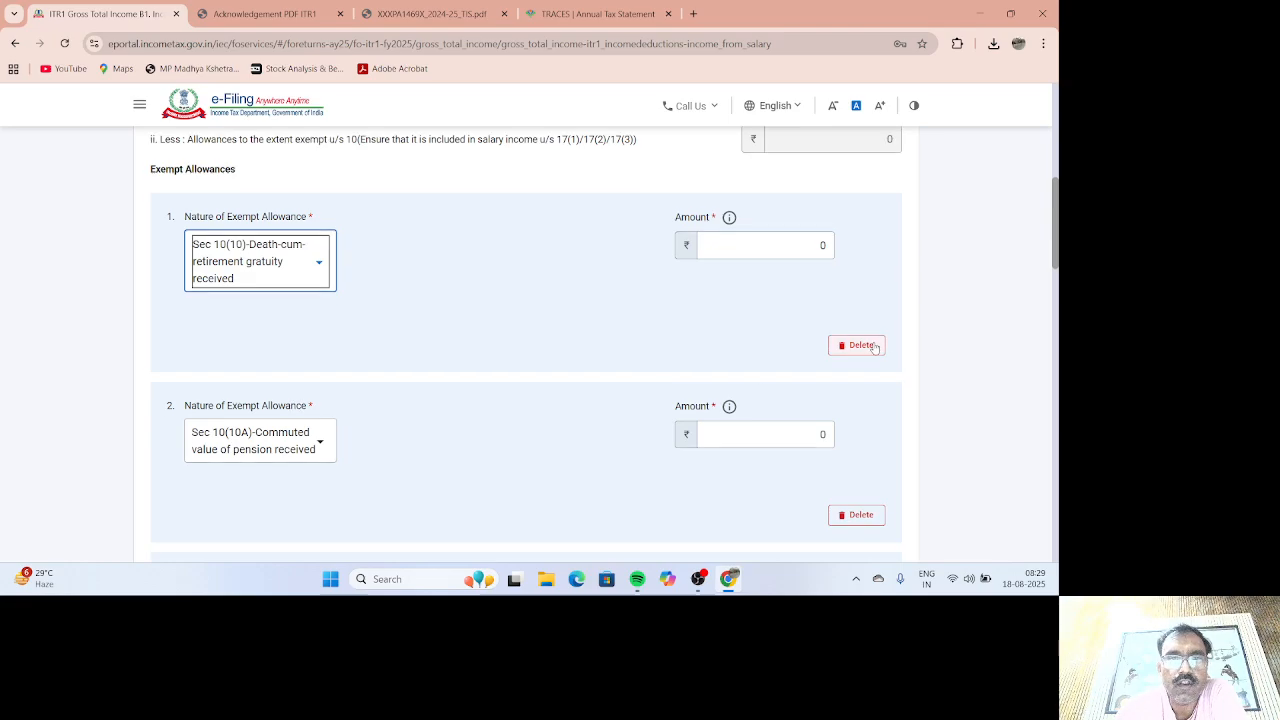
pyautogui.click(873, 347)
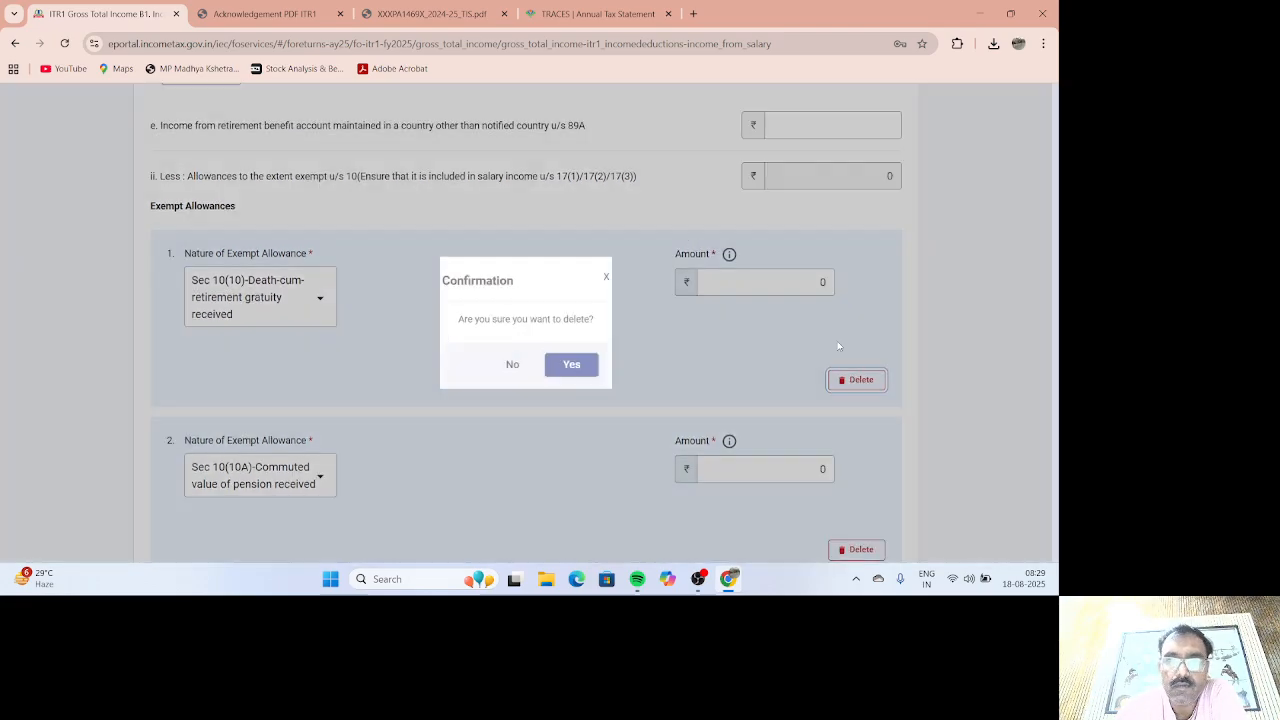
pyautogui.click(572, 362)
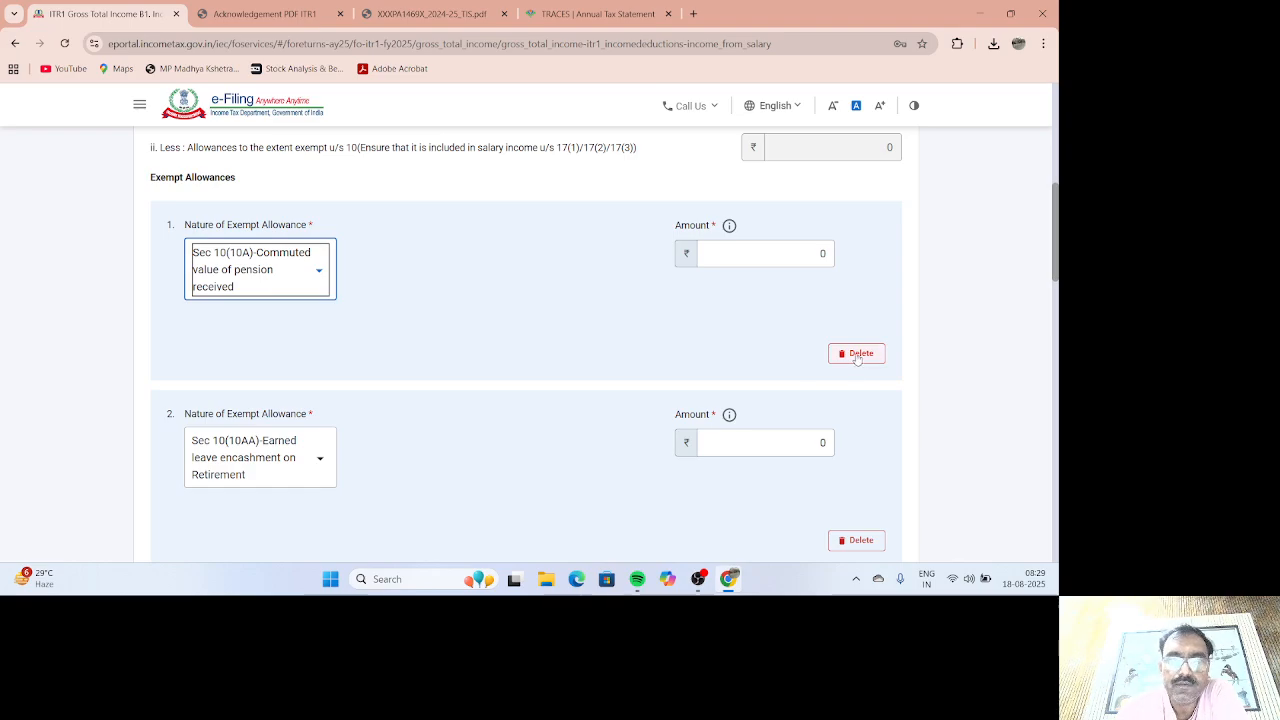
pyautogui.click(857, 345)
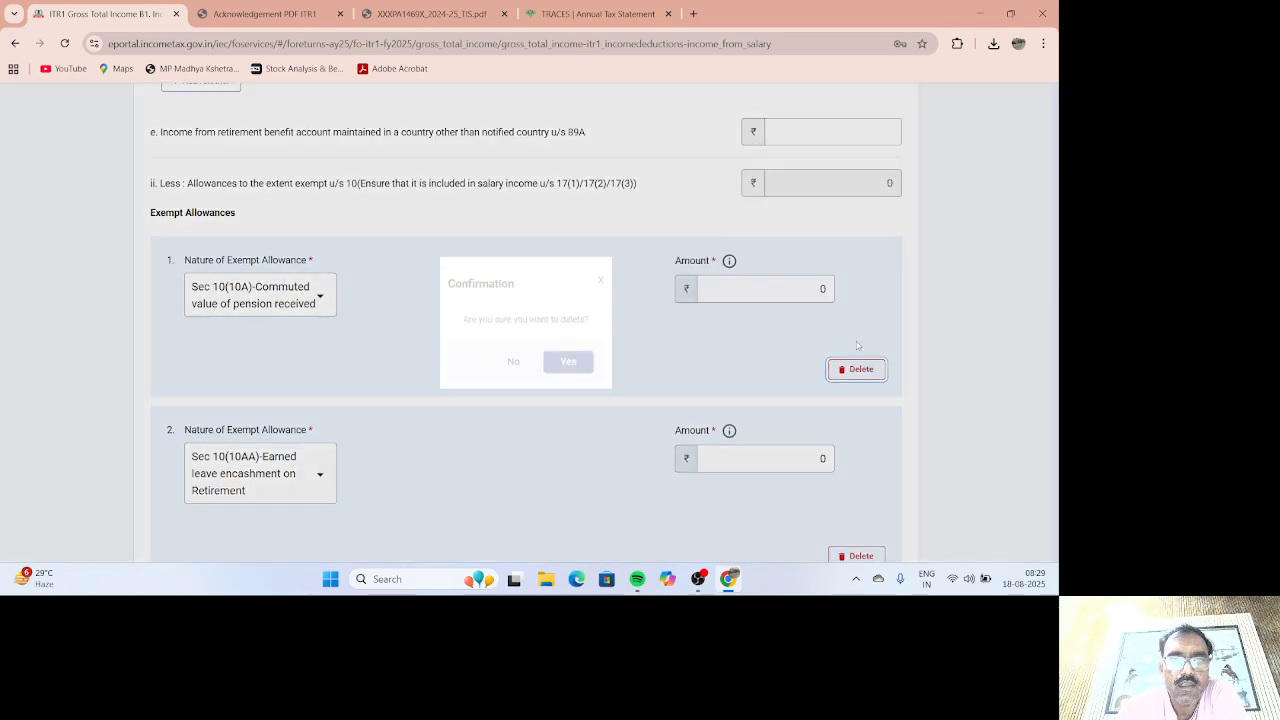
pyautogui.click(571, 363)
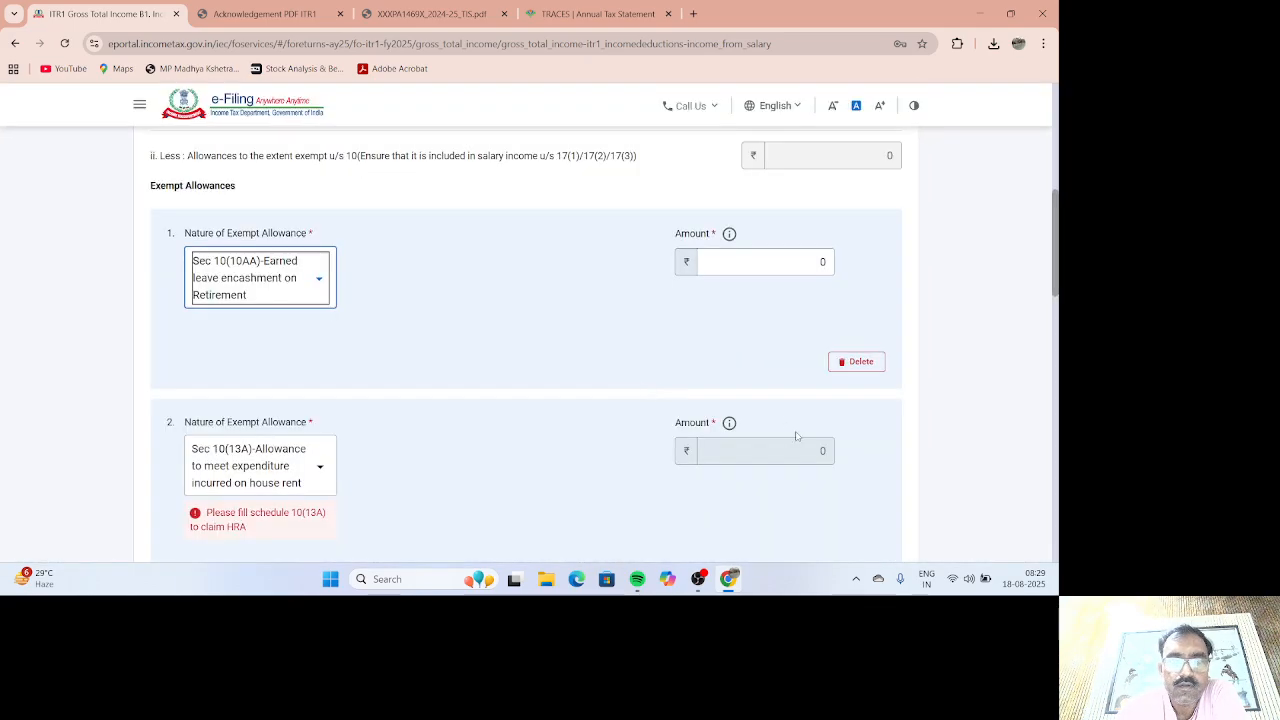
pyautogui.scroll(-2, 790, 426)
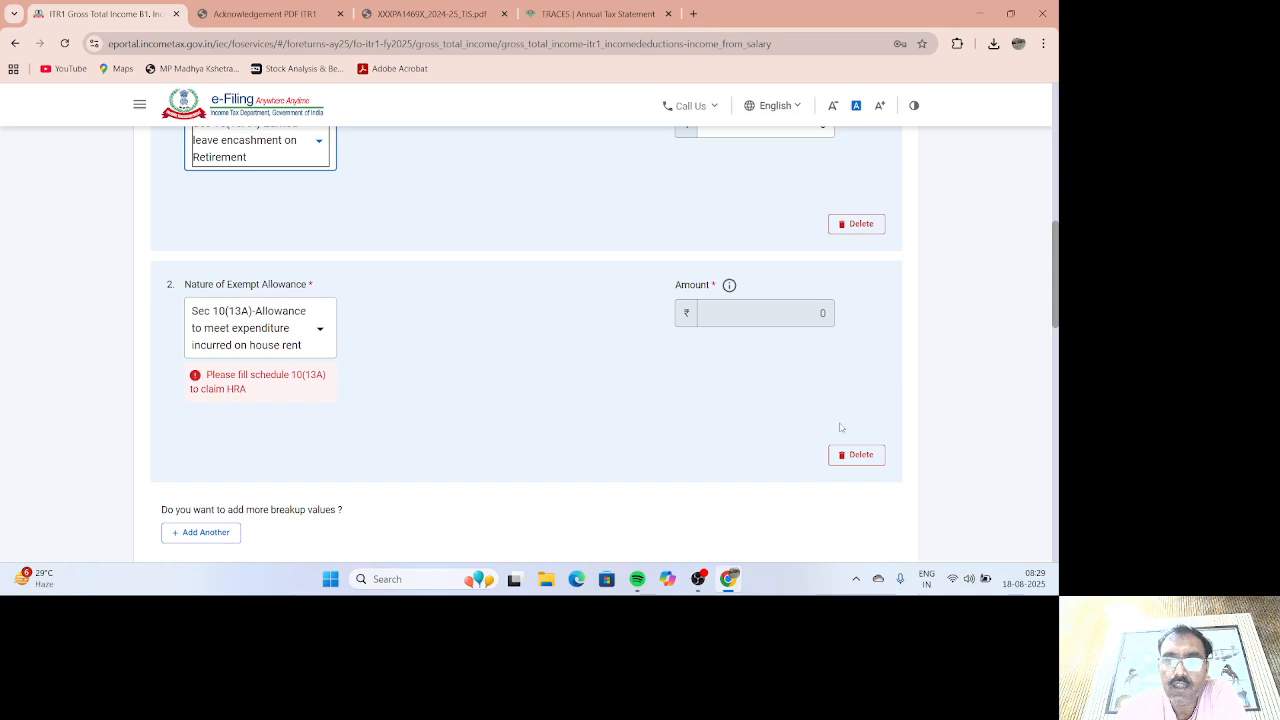
pyautogui.click(853, 455)
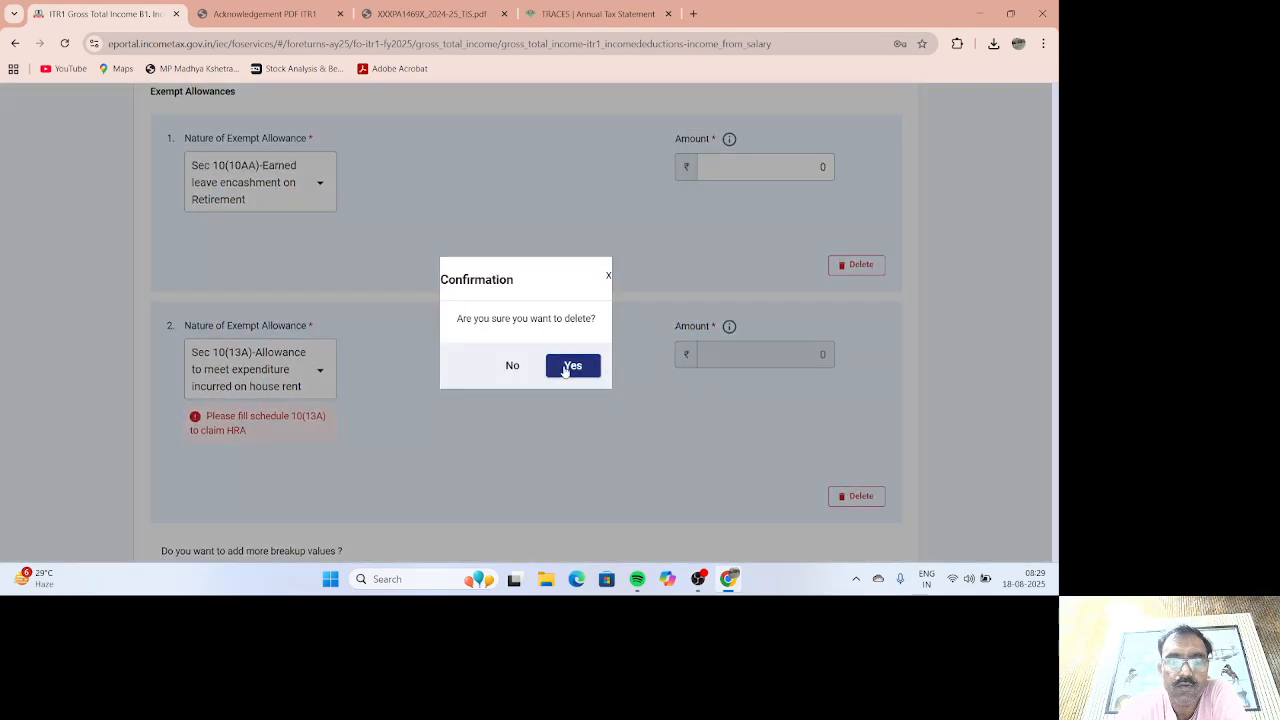
pyautogui.click(571, 366)
pyautogui.scroll(3, 814, 386)
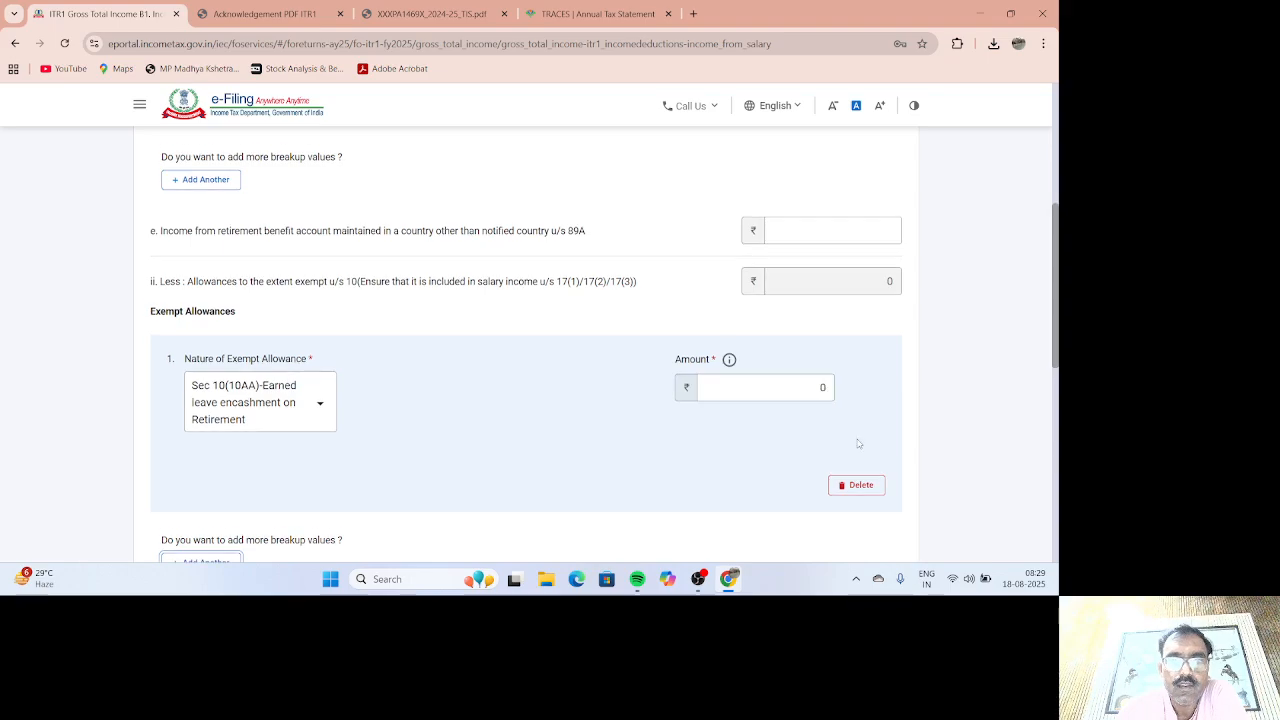
pyautogui.scroll(-1, 845, 447)
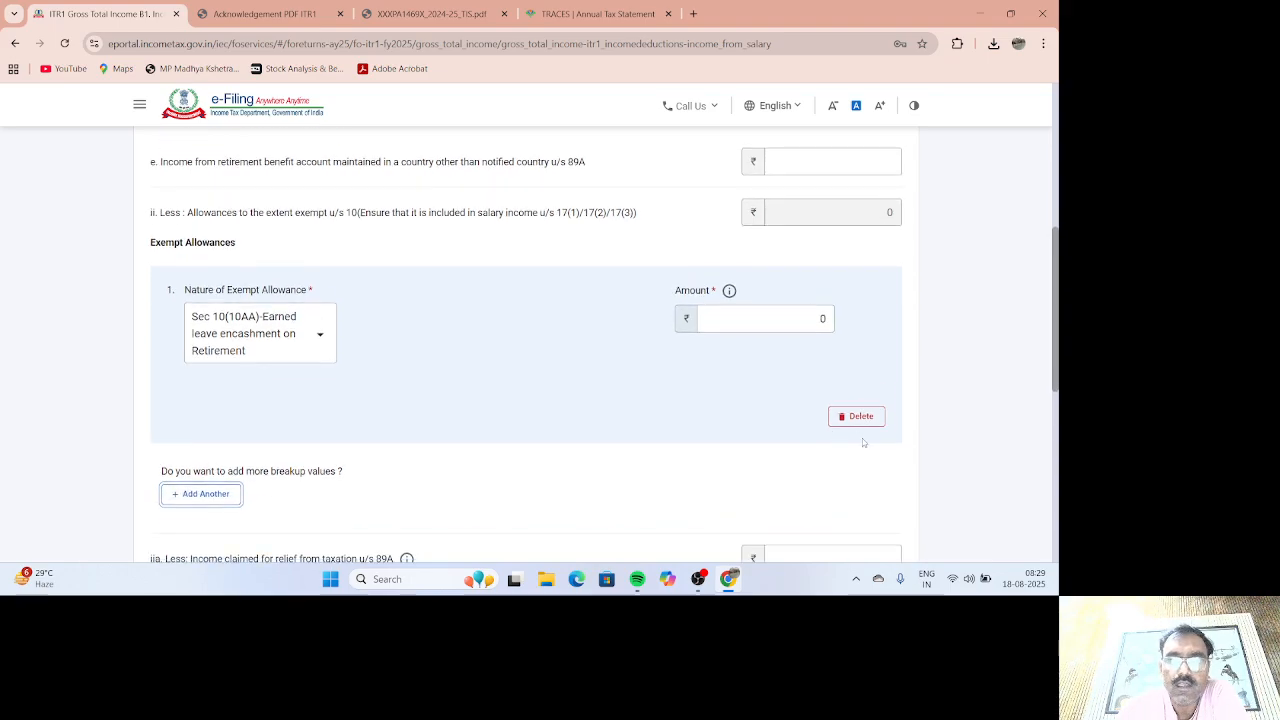
pyautogui.click(856, 416)
pyautogui.click(571, 366)
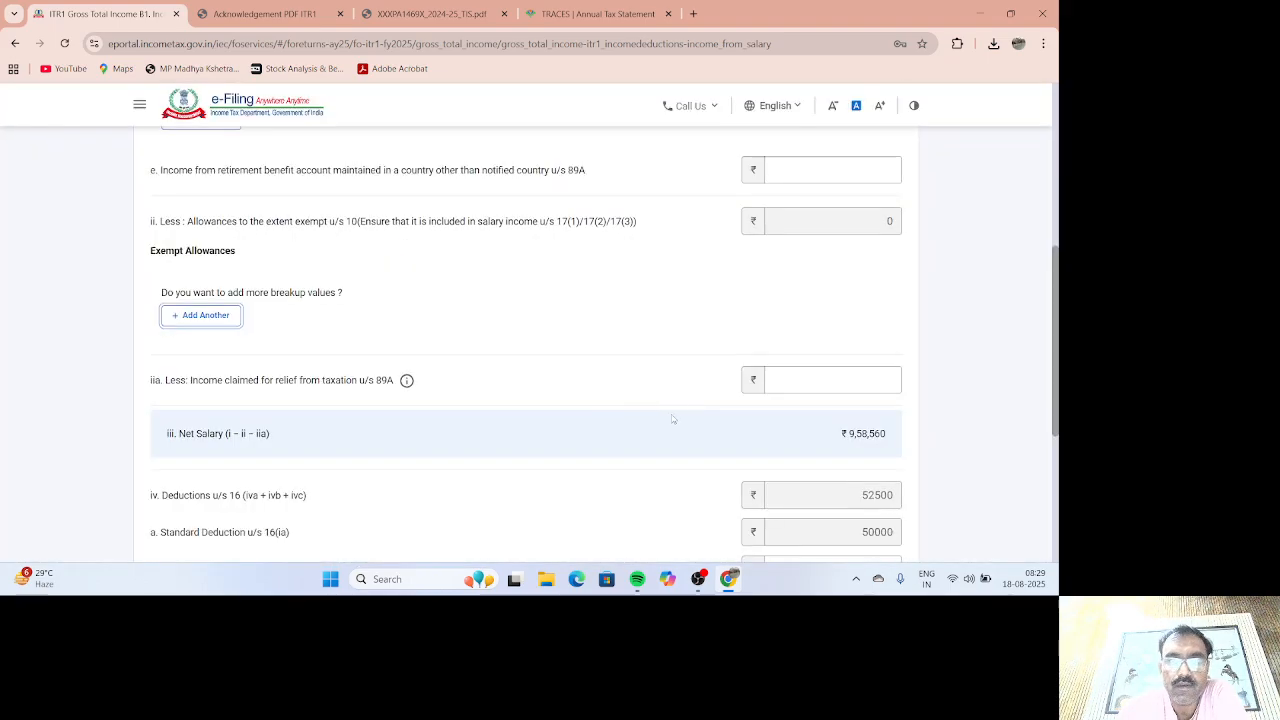
pyautogui.scroll(-3, 658, 402)
pyautogui.scroll(3, 660, 402)
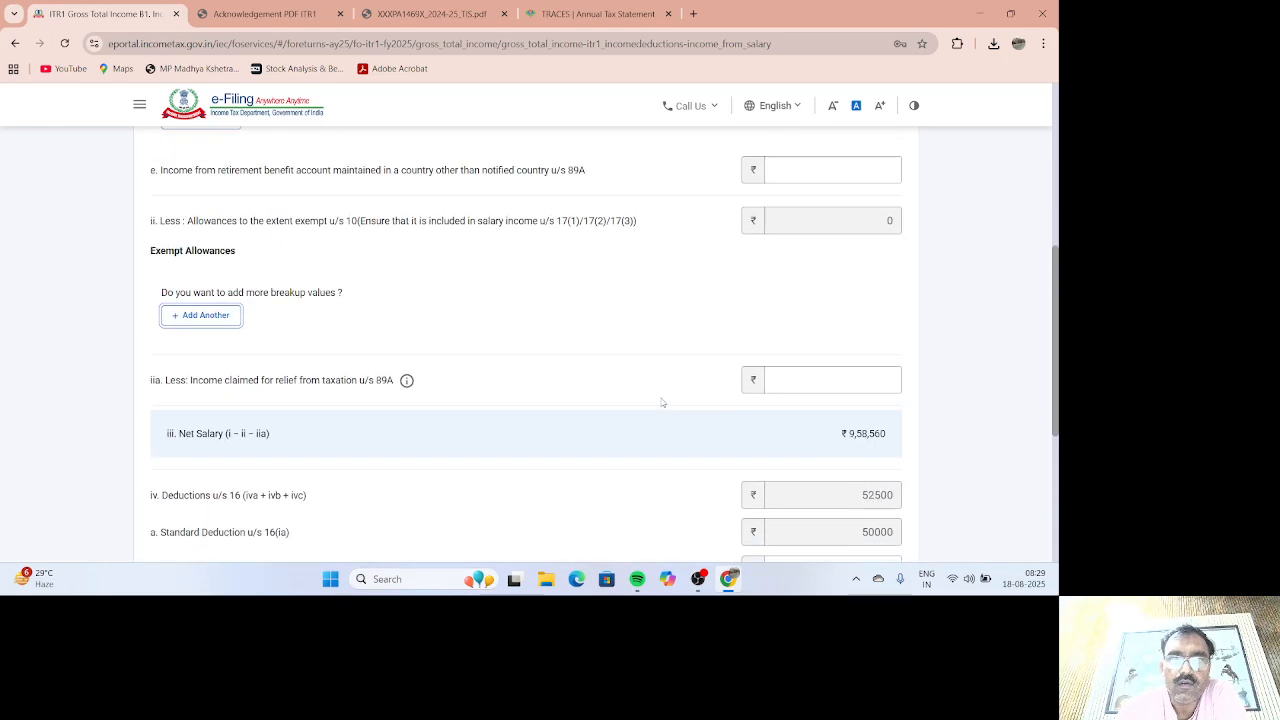
pyautogui.scroll(-2, 658, 402)
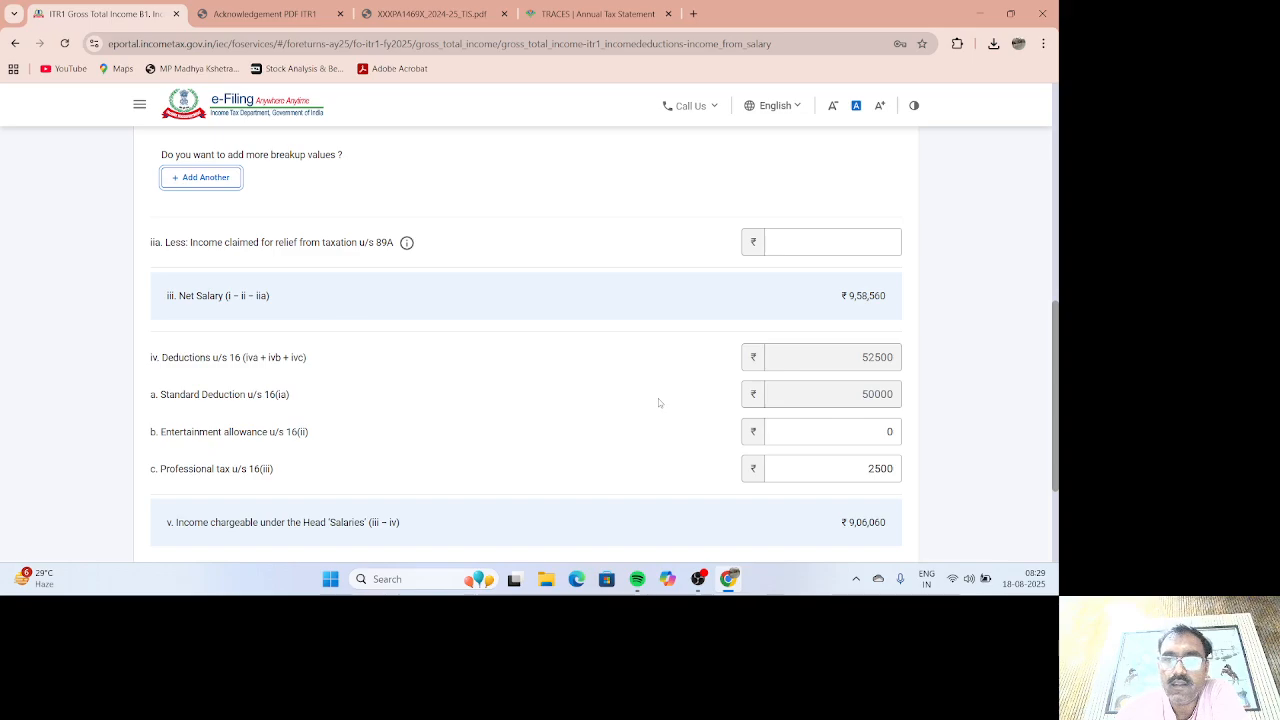
pyautogui.scroll(3, 506, 401)
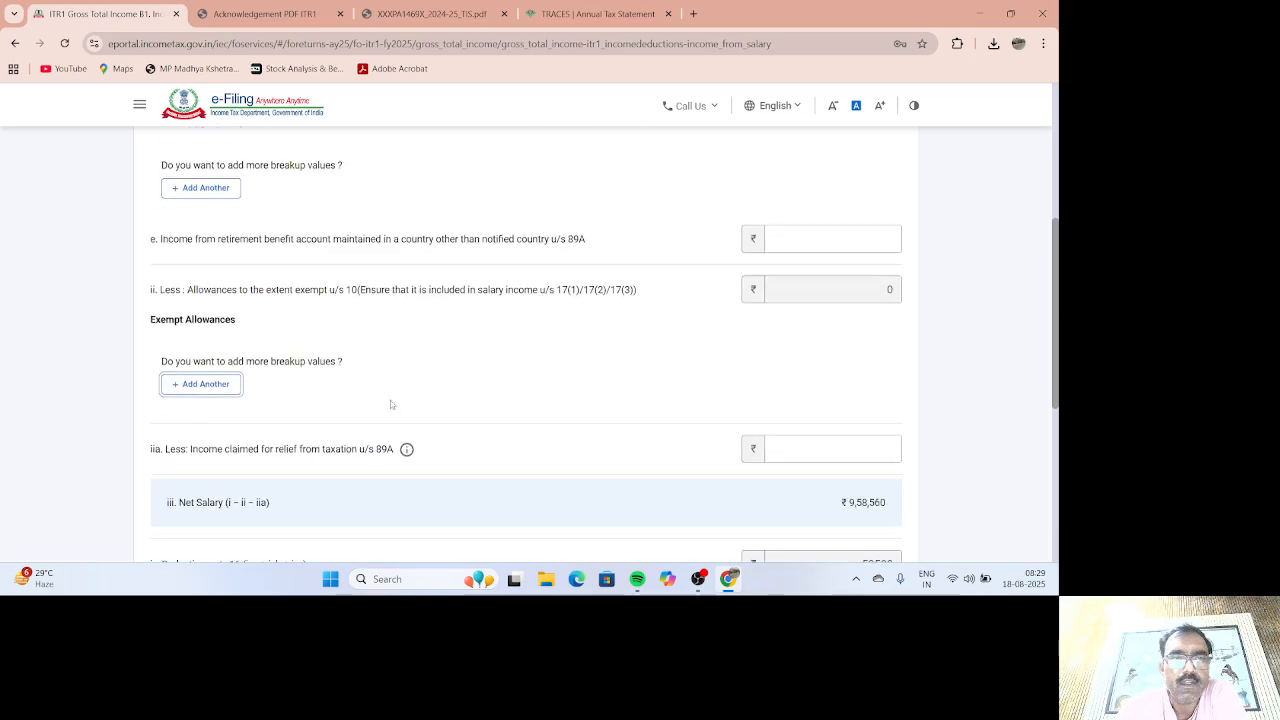
# Step: Add a Sec 10(14)(i) exempt allowance of 19200 and save, giving net salary ₹9,39,360
pyautogui.click(220, 390)
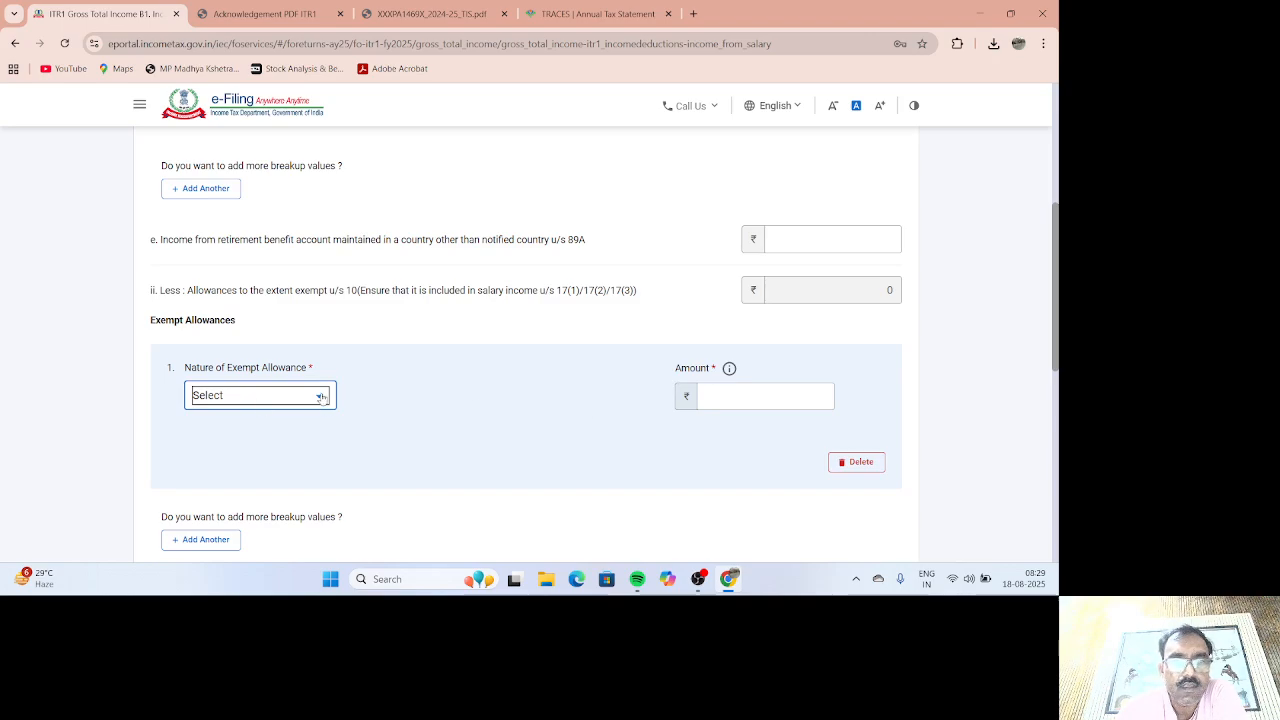
pyautogui.click(320, 397)
pyautogui.scroll(-3, 277, 318)
pyautogui.scroll(3, 277, 318)
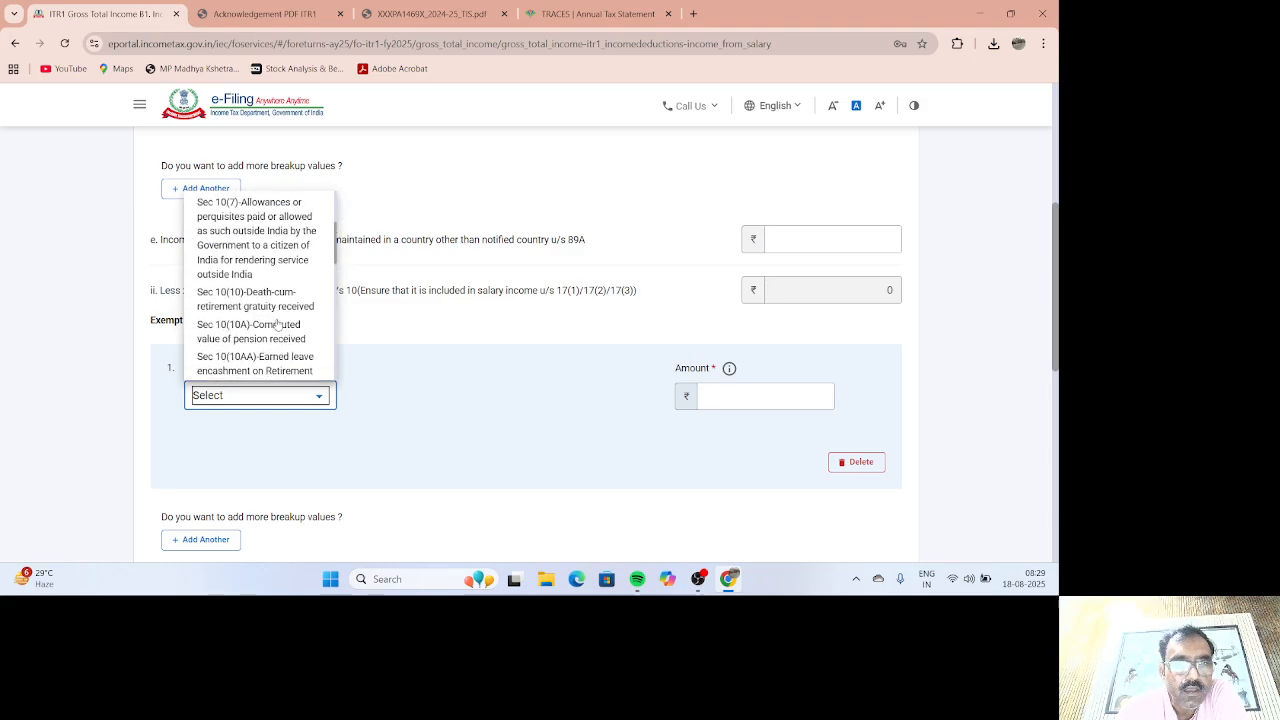
pyautogui.scroll(5, 272, 316)
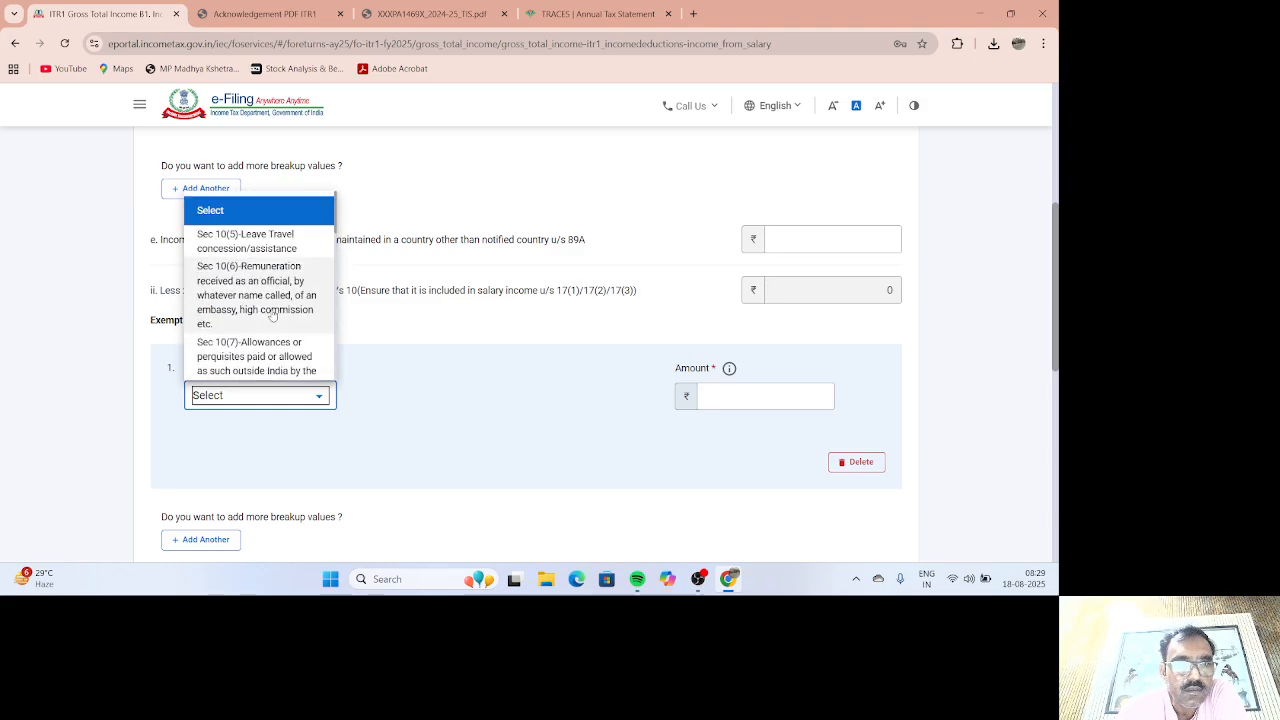
pyautogui.scroll(-6, 270, 357)
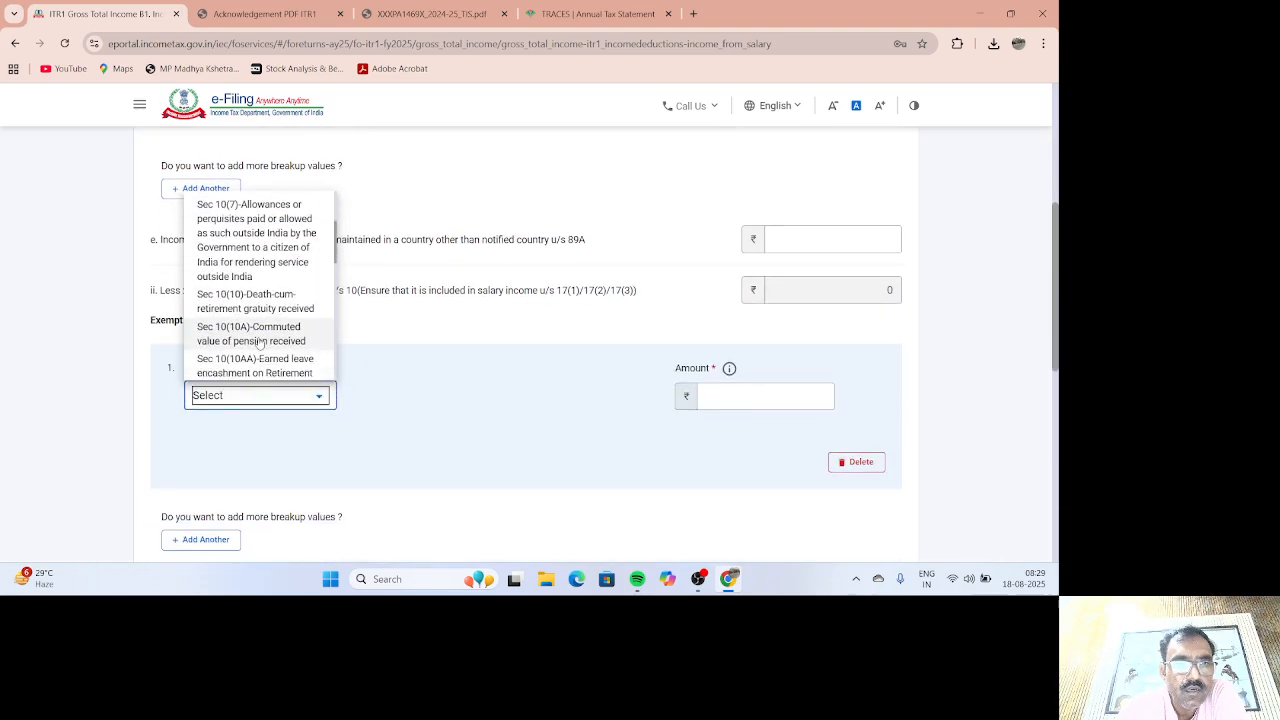
pyautogui.scroll(-8, 263, 341)
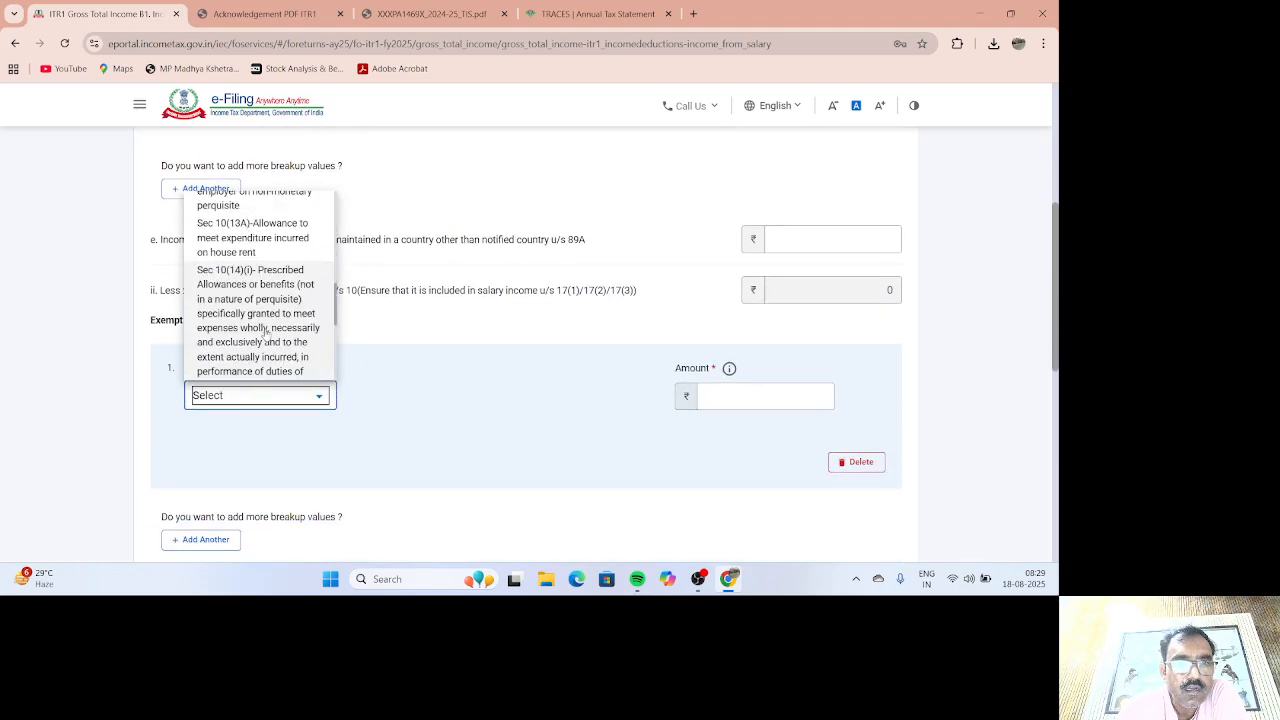
pyautogui.scroll(5, 264, 333)
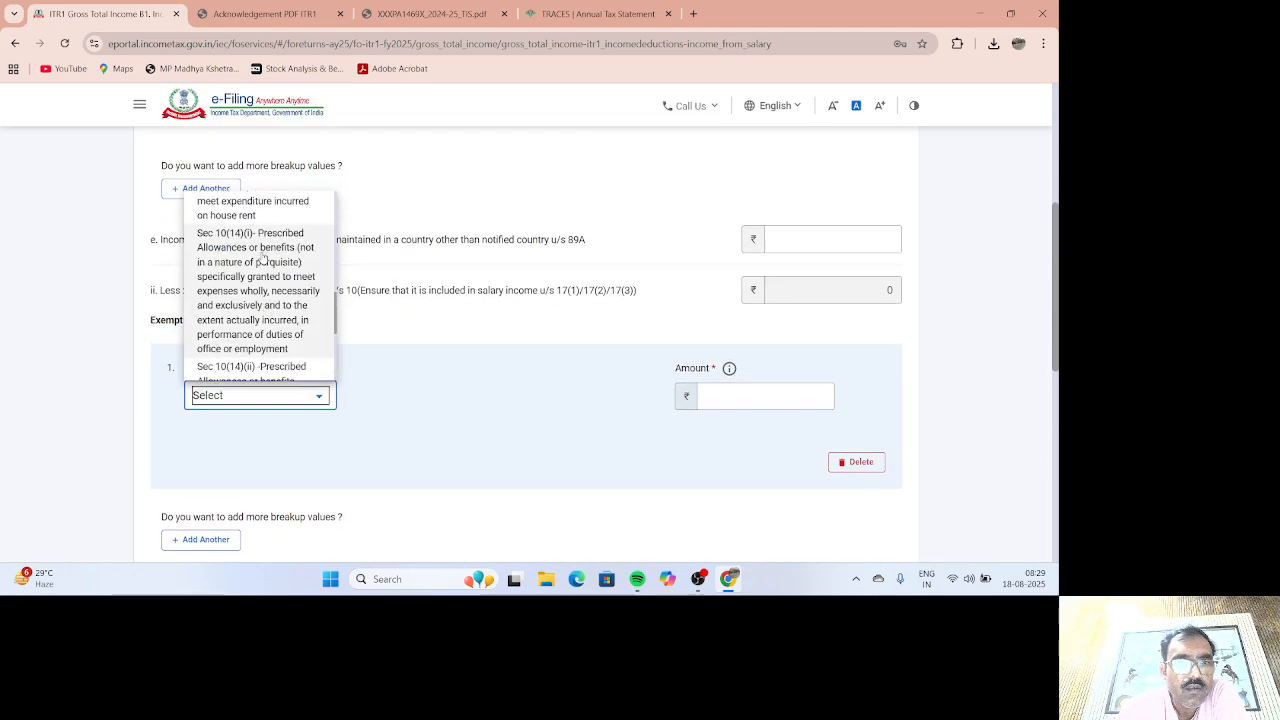
pyautogui.click(262, 260)
pyautogui.click(779, 398)
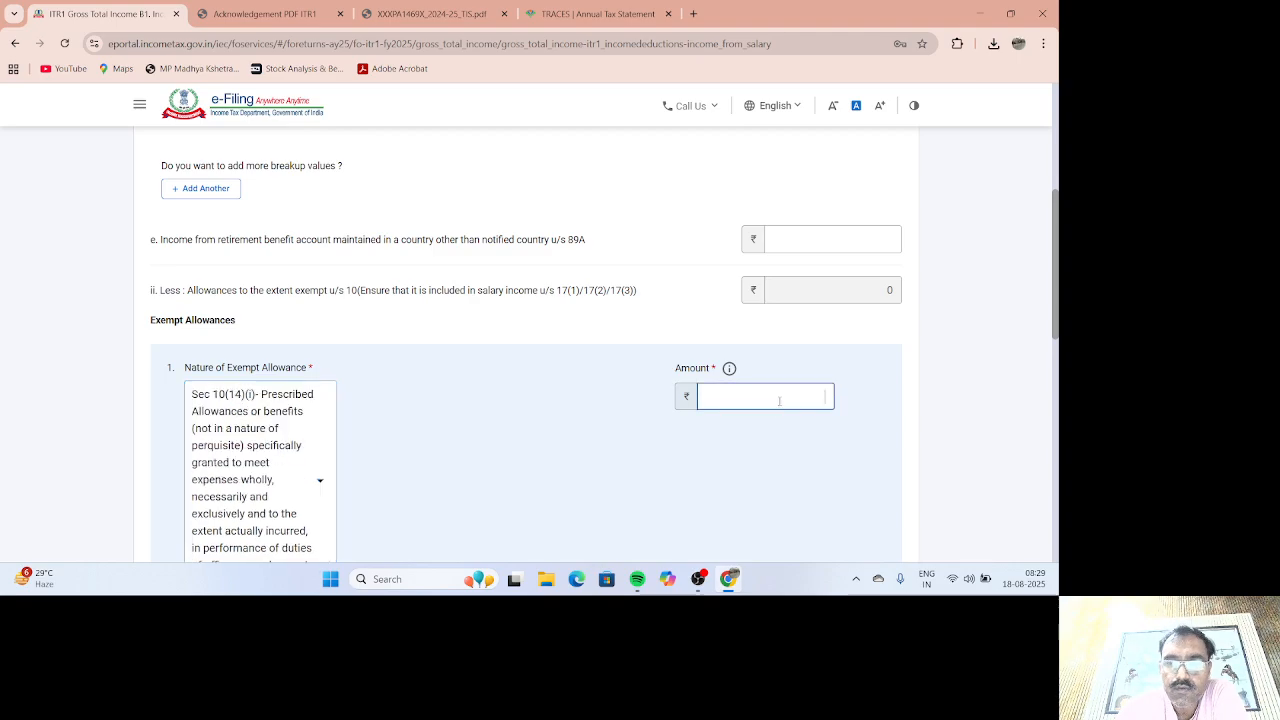
pyautogui.write('19200')
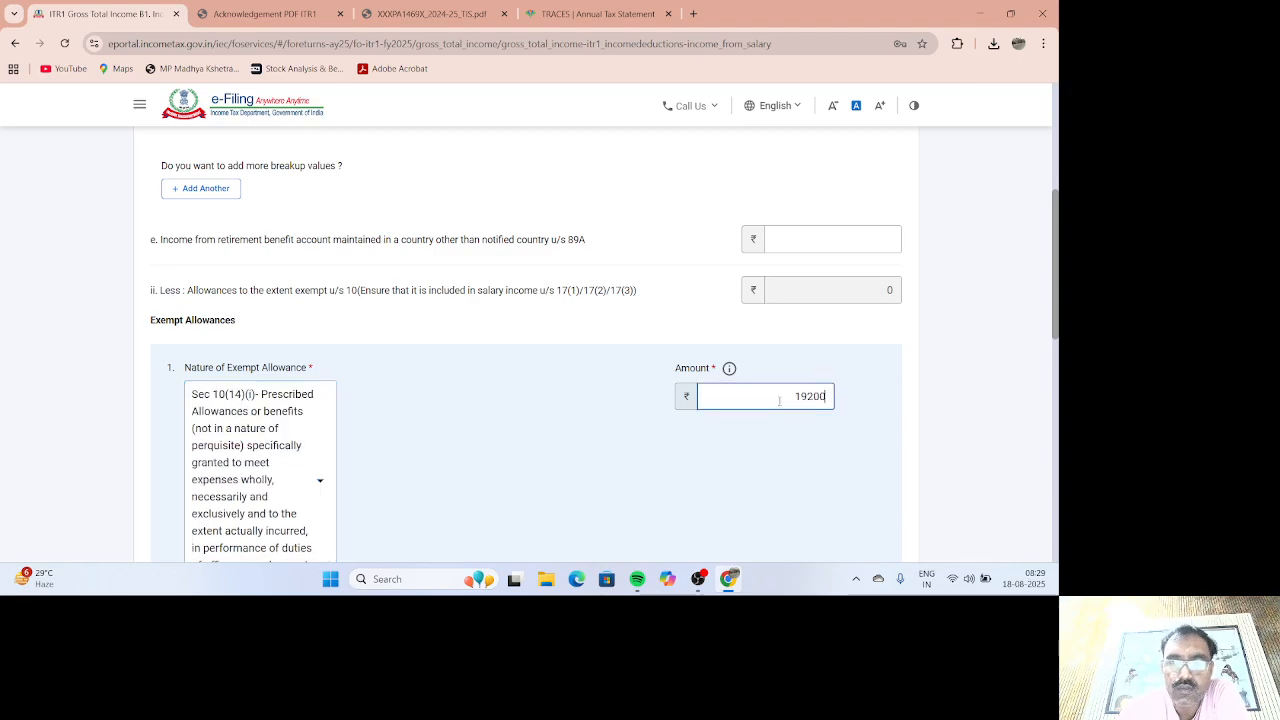
pyautogui.scroll(-2, 717, 420)
pyautogui.scroll(-5, 797, 439)
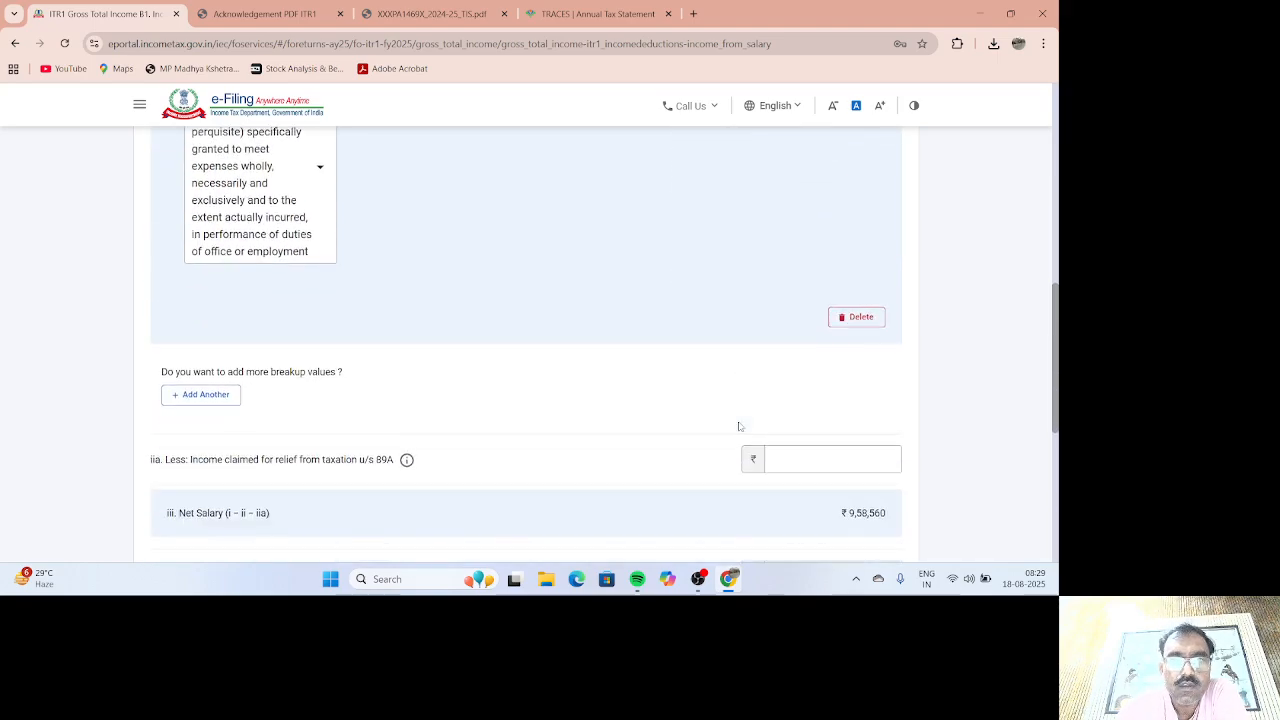
pyautogui.click(884, 441)
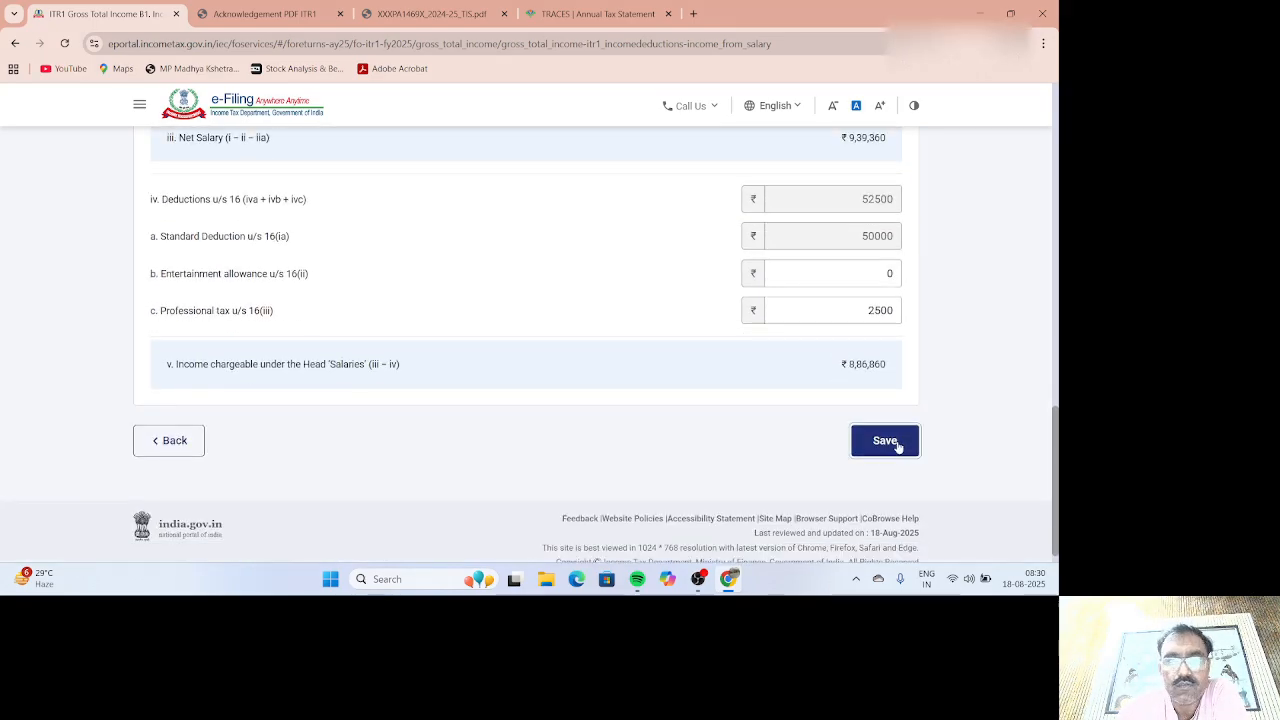
# Step: Cross-check the salary figures against the TIS PDF tab
pyautogui.scroll(-10, 697, 407)
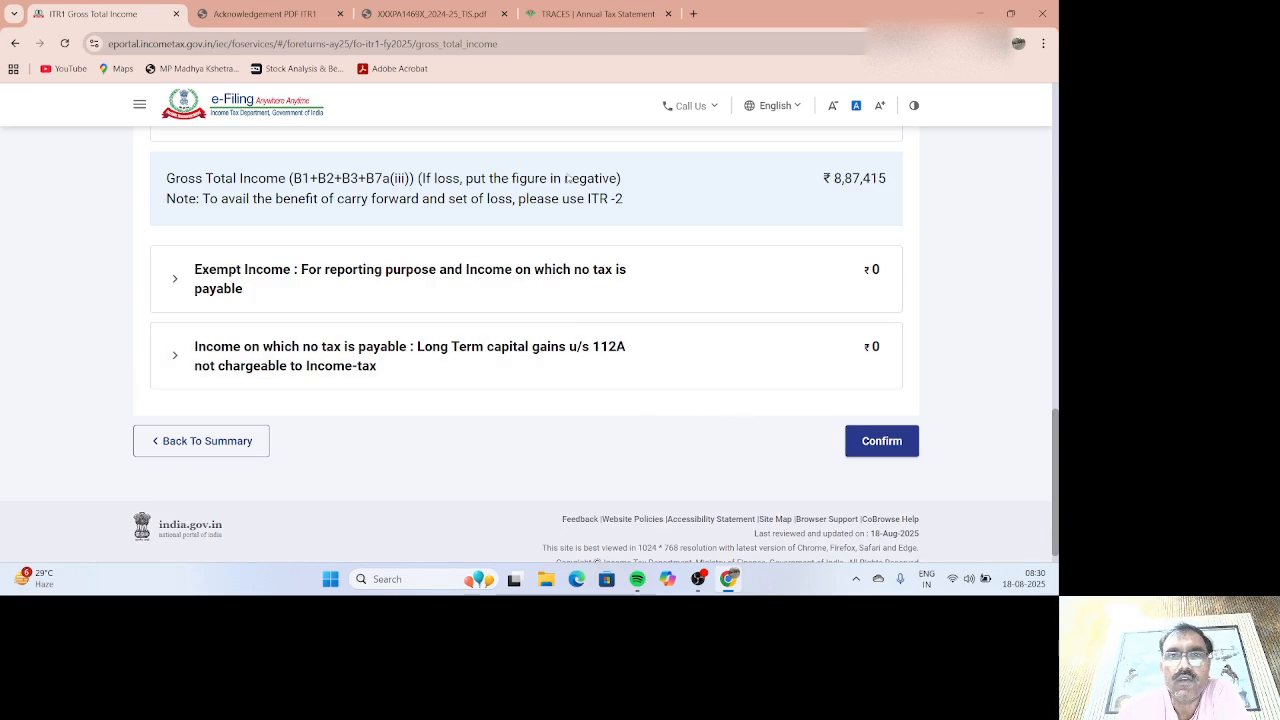
pyautogui.click(418, 16)
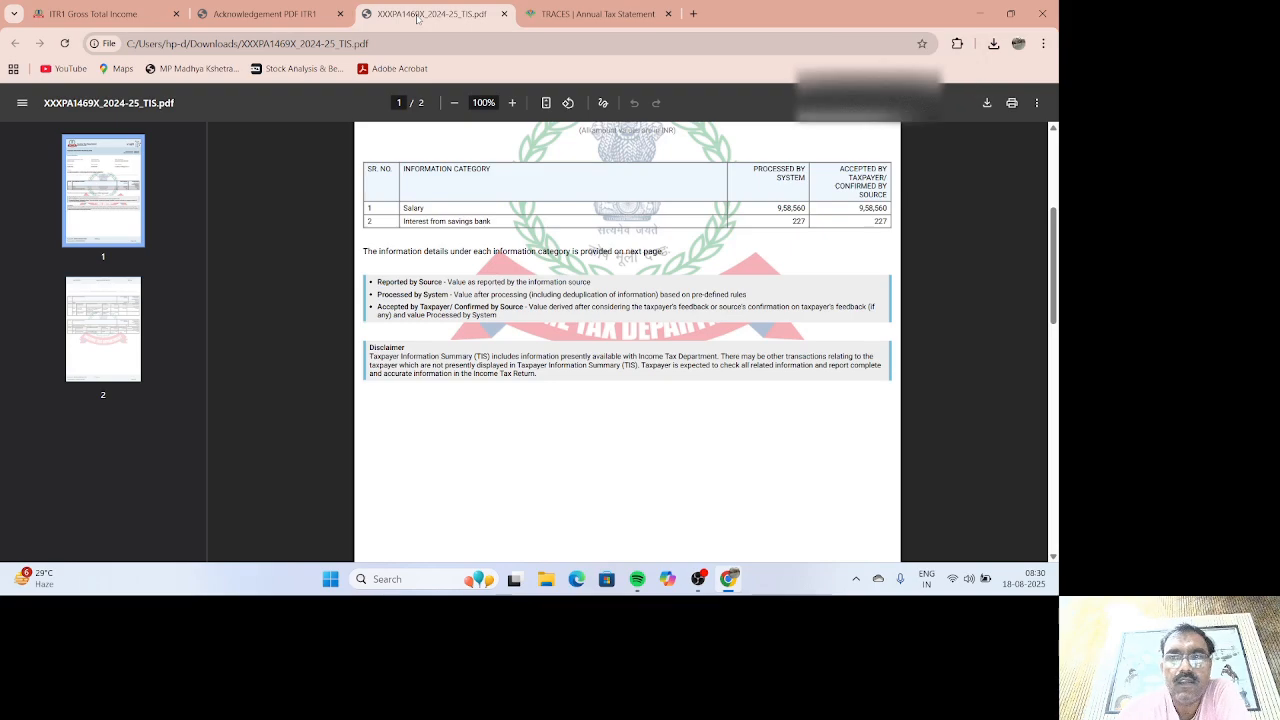
pyautogui.click(95, 14)
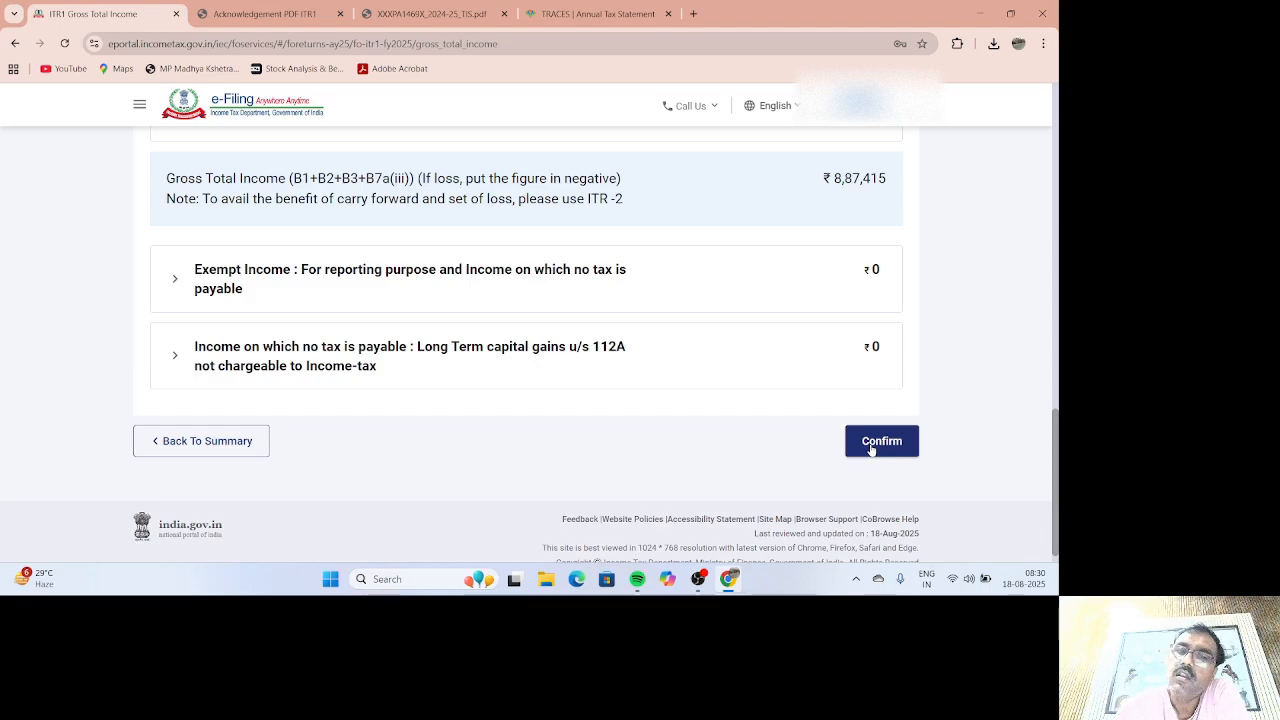
# Step: Verify the 112A capital gains values are zero and confirm the ₹8,87,415 gross total income
pyautogui.click(660, 370)
pyautogui.scroll(-2, 660, 392)
pyautogui.click(844, 320)
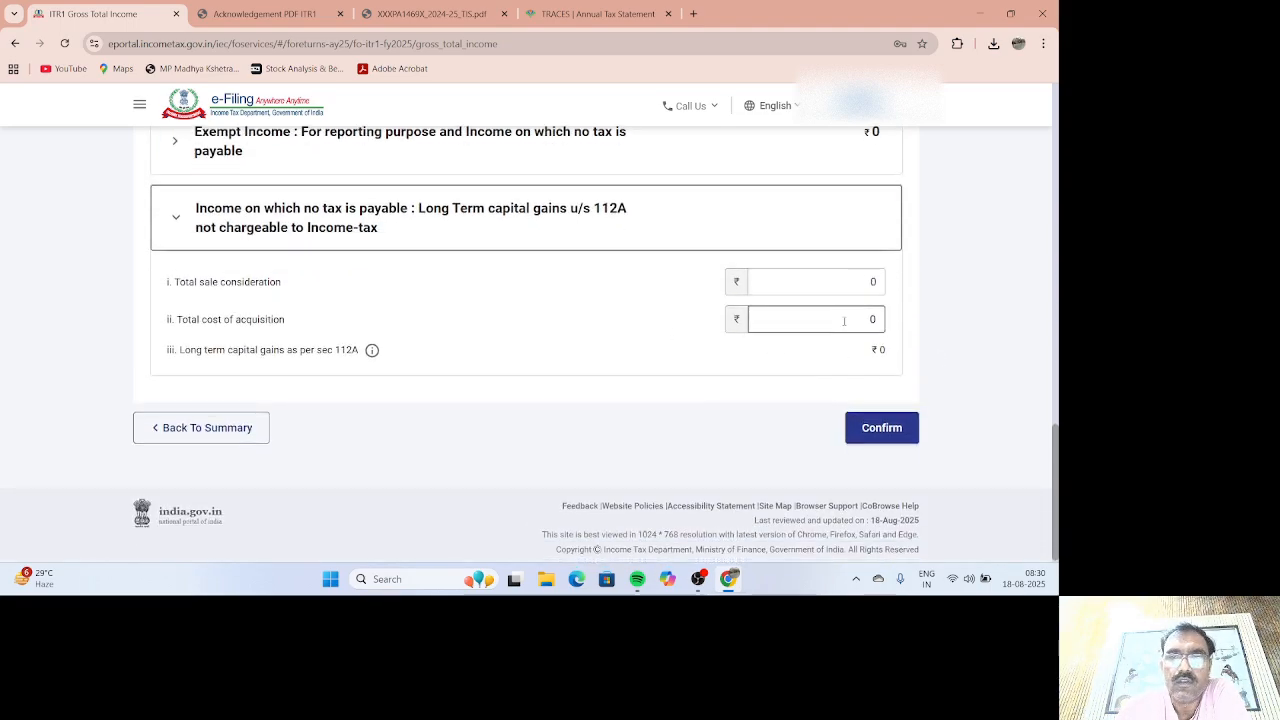
pyautogui.click(837, 284)
pyautogui.click(831, 320)
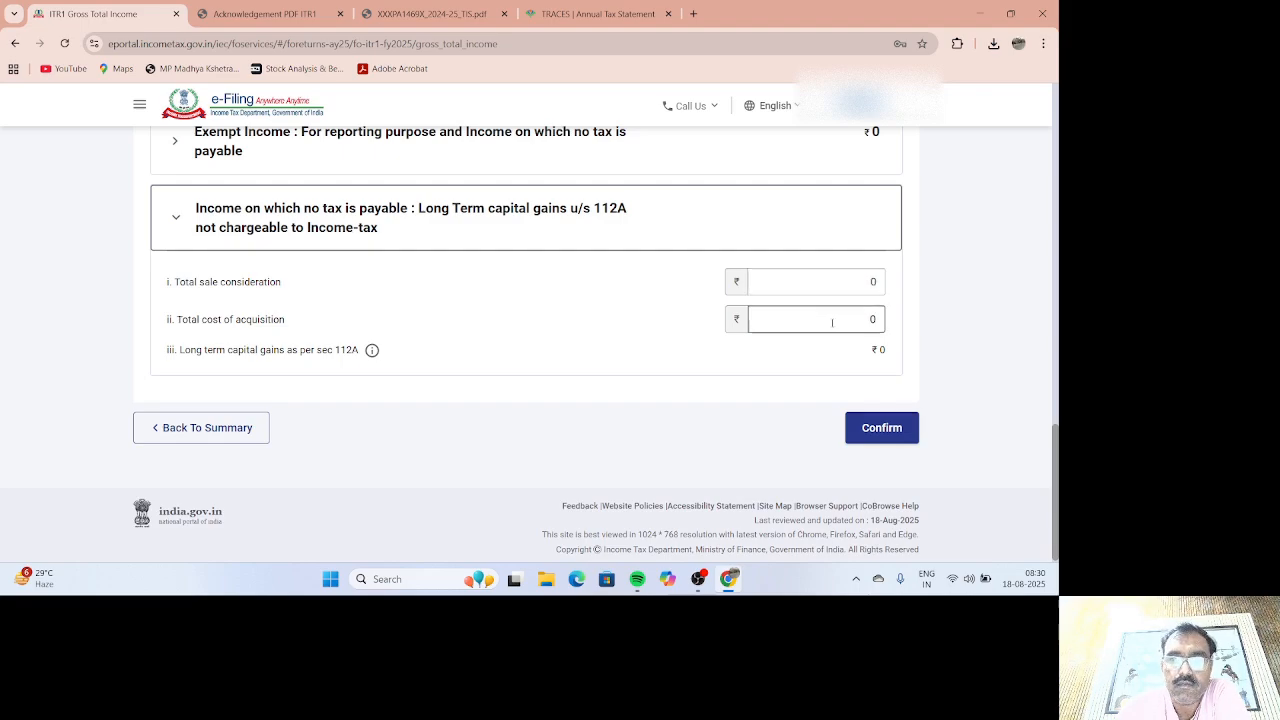
pyautogui.click(835, 283)
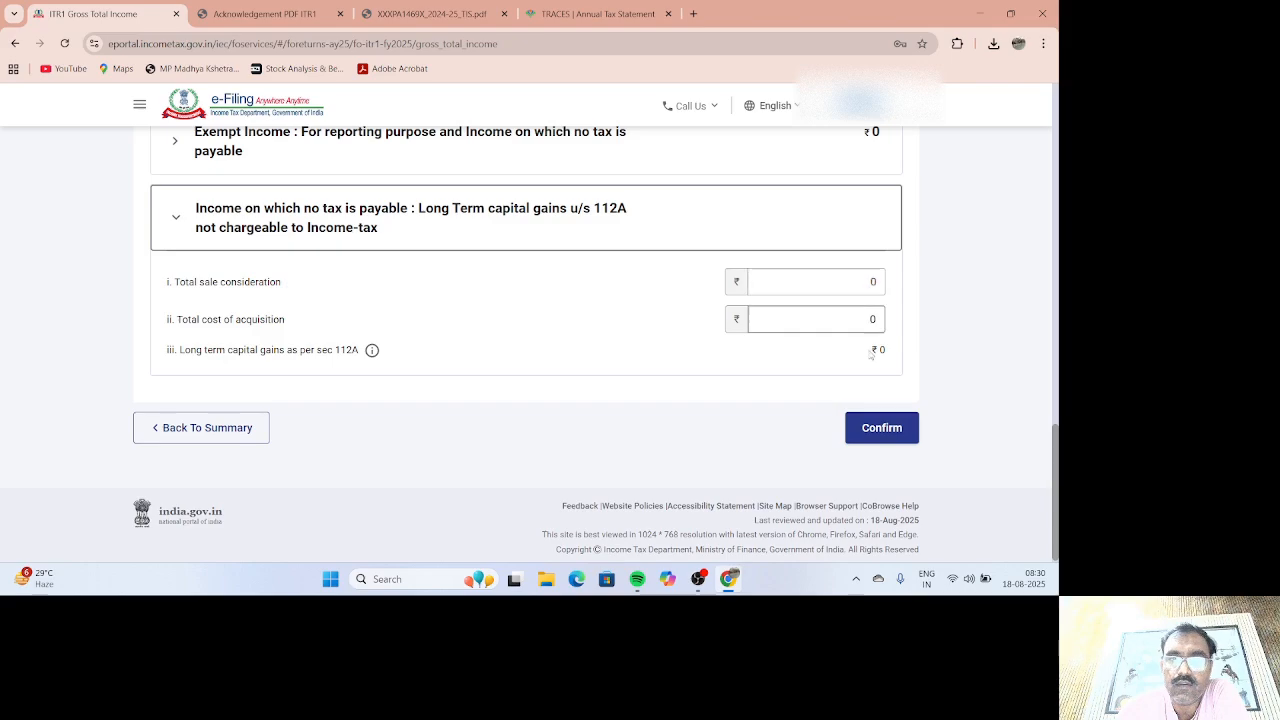
pyautogui.click(881, 428)
# Step: Add an 80C breakup entry with the autofilled policy number and amount 120000, and save it
pyautogui.scroll(4, 730, 470)
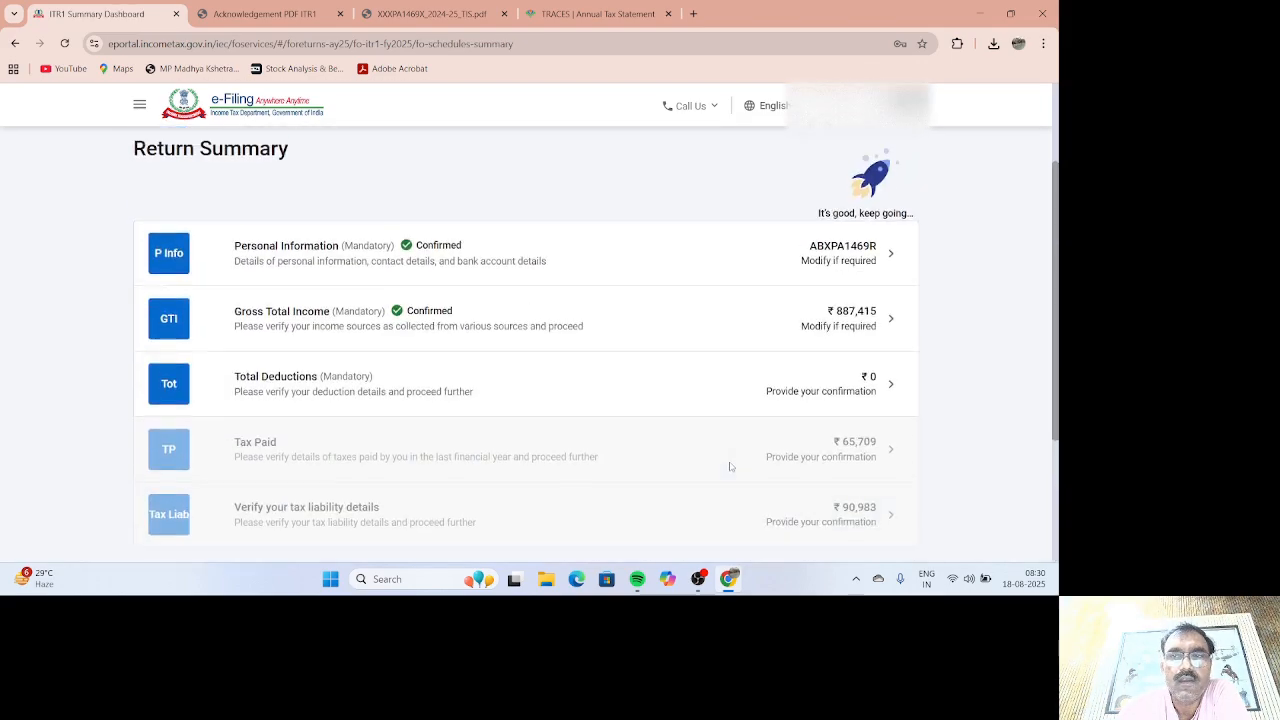
pyautogui.scroll(-3, 731, 468)
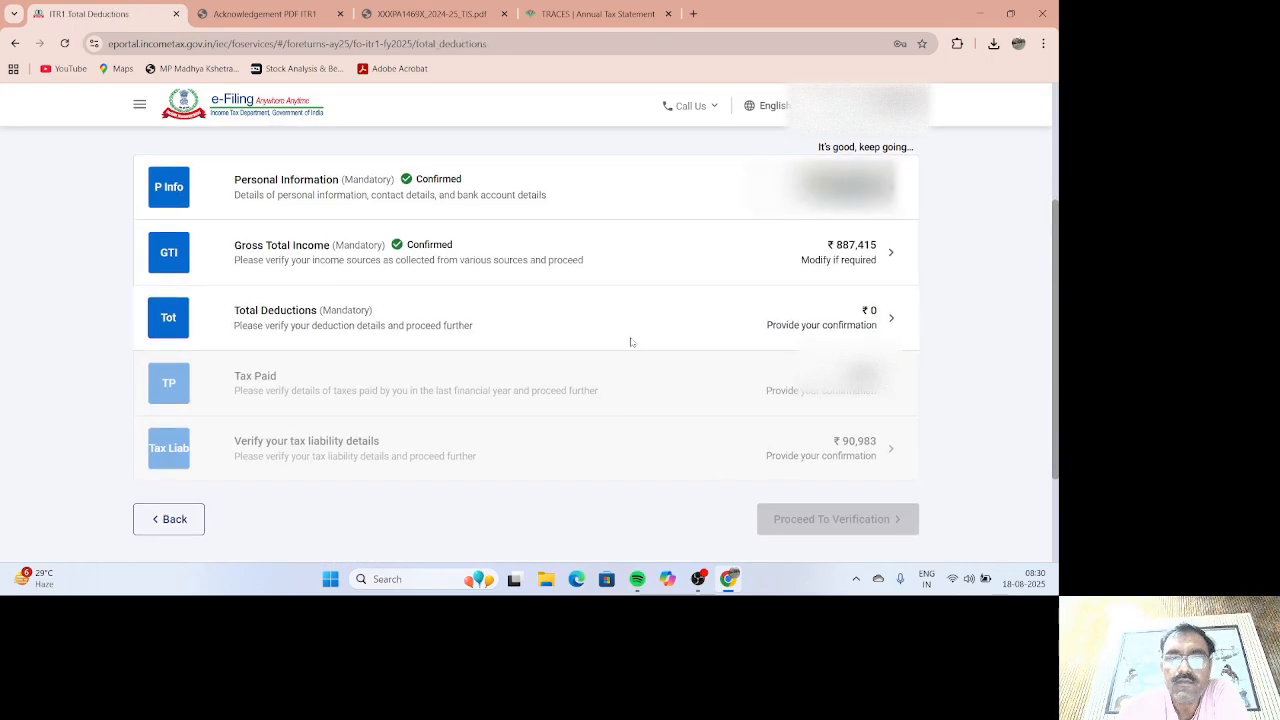
pyautogui.click(631, 343)
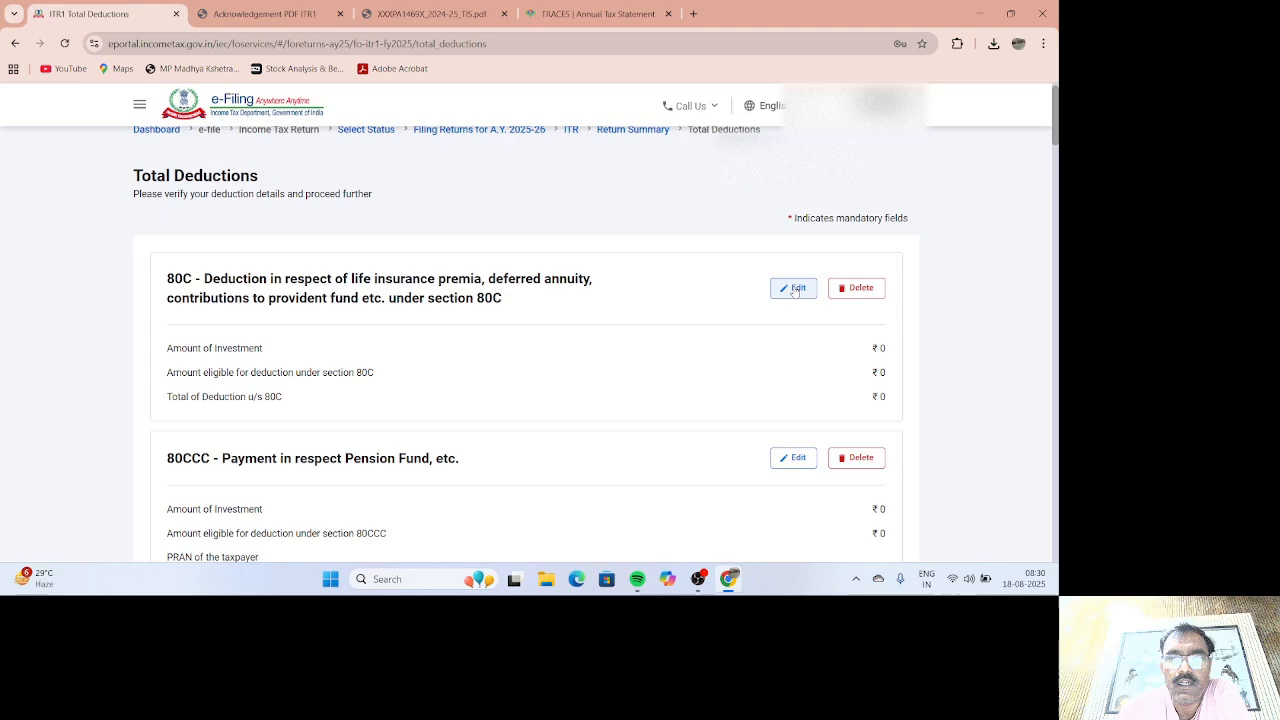
pyautogui.click(791, 287)
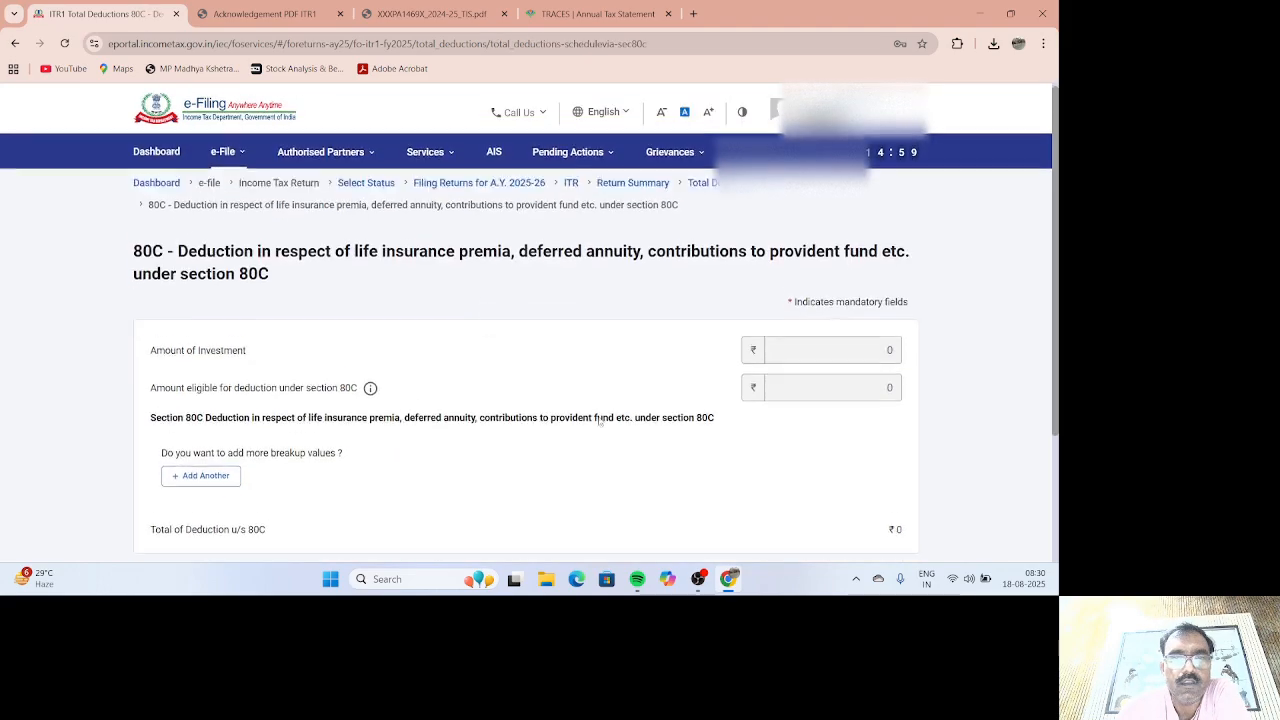
pyautogui.click(202, 467)
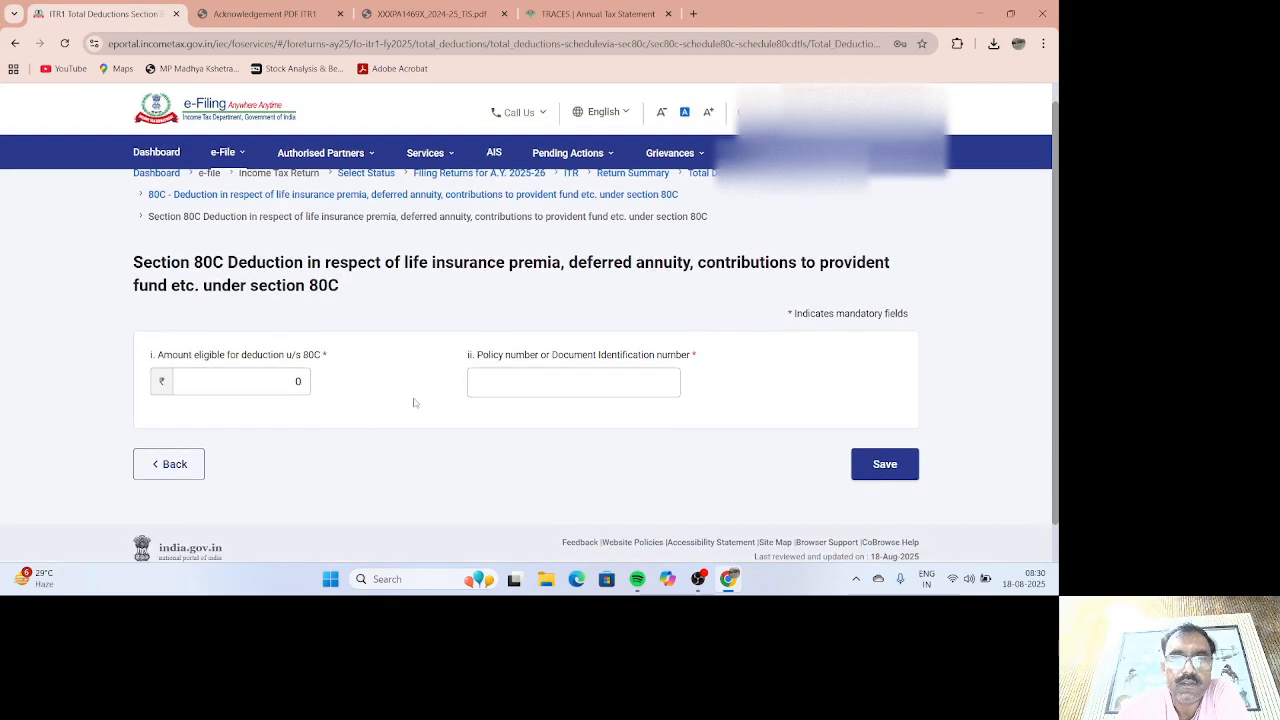
pyautogui.click(508, 379)
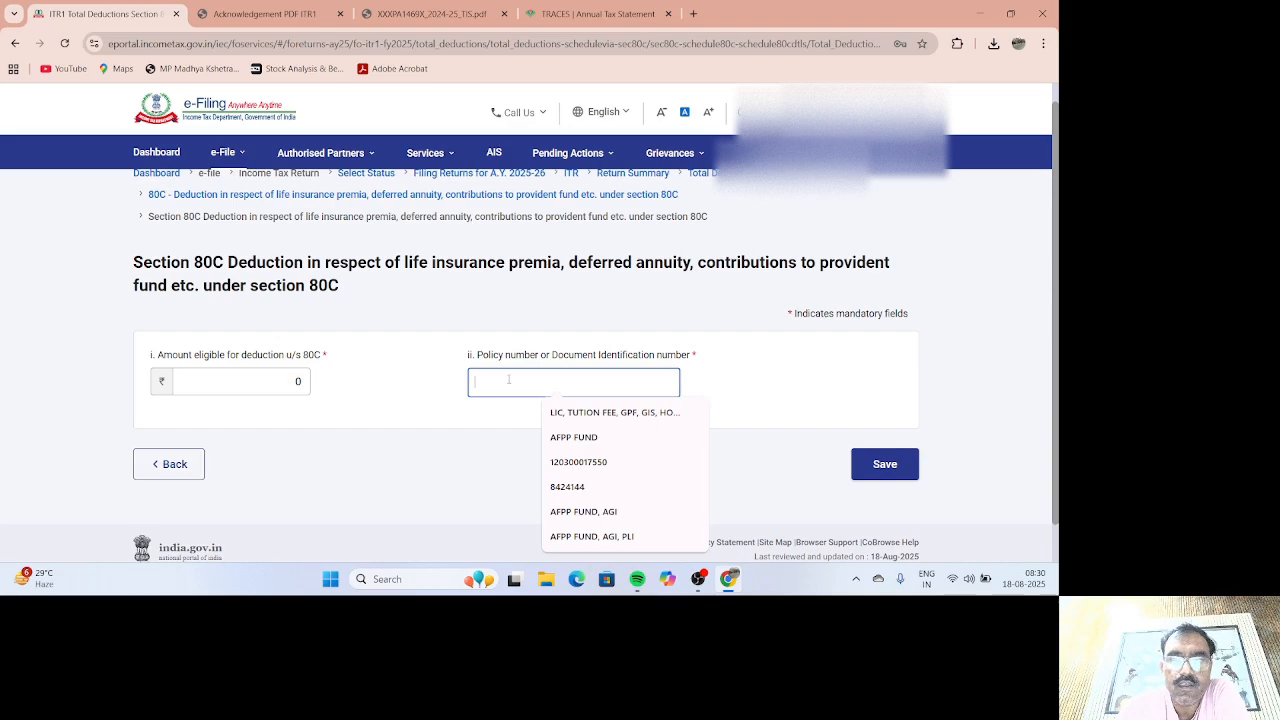
pyautogui.click(579, 462)
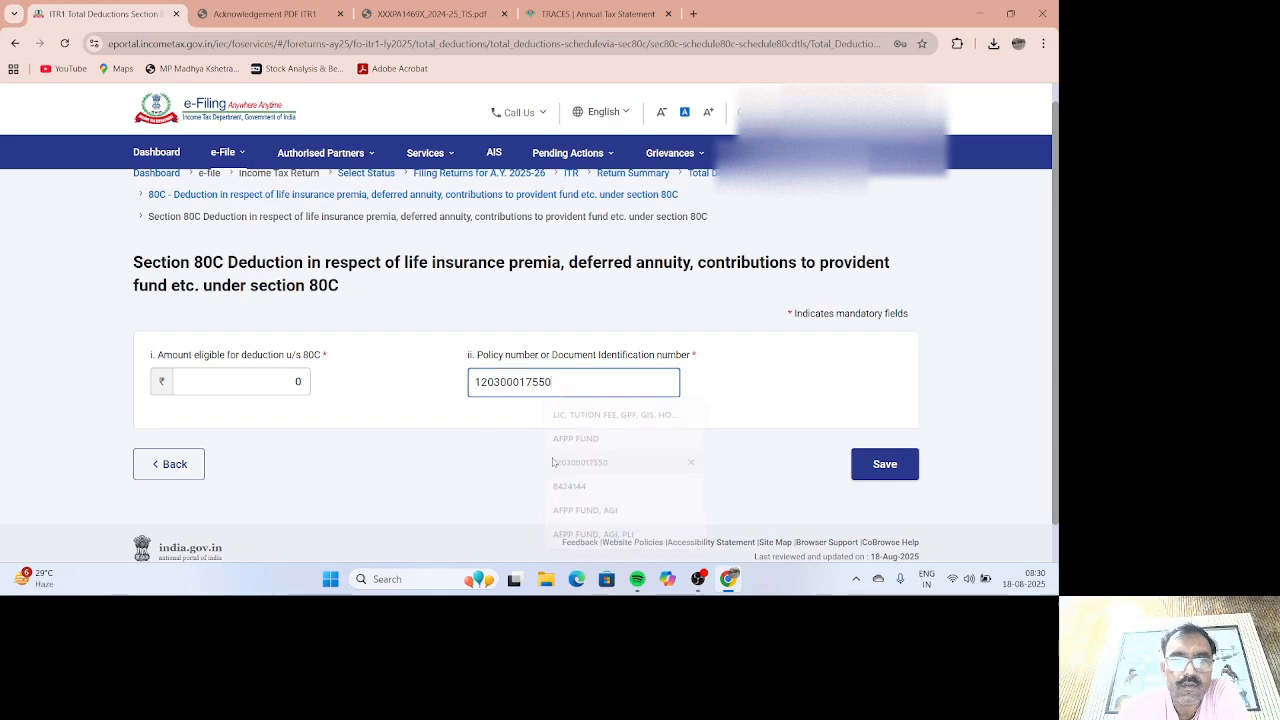
pyautogui.click(296, 381)
pyautogui.doubleClick(296, 381)
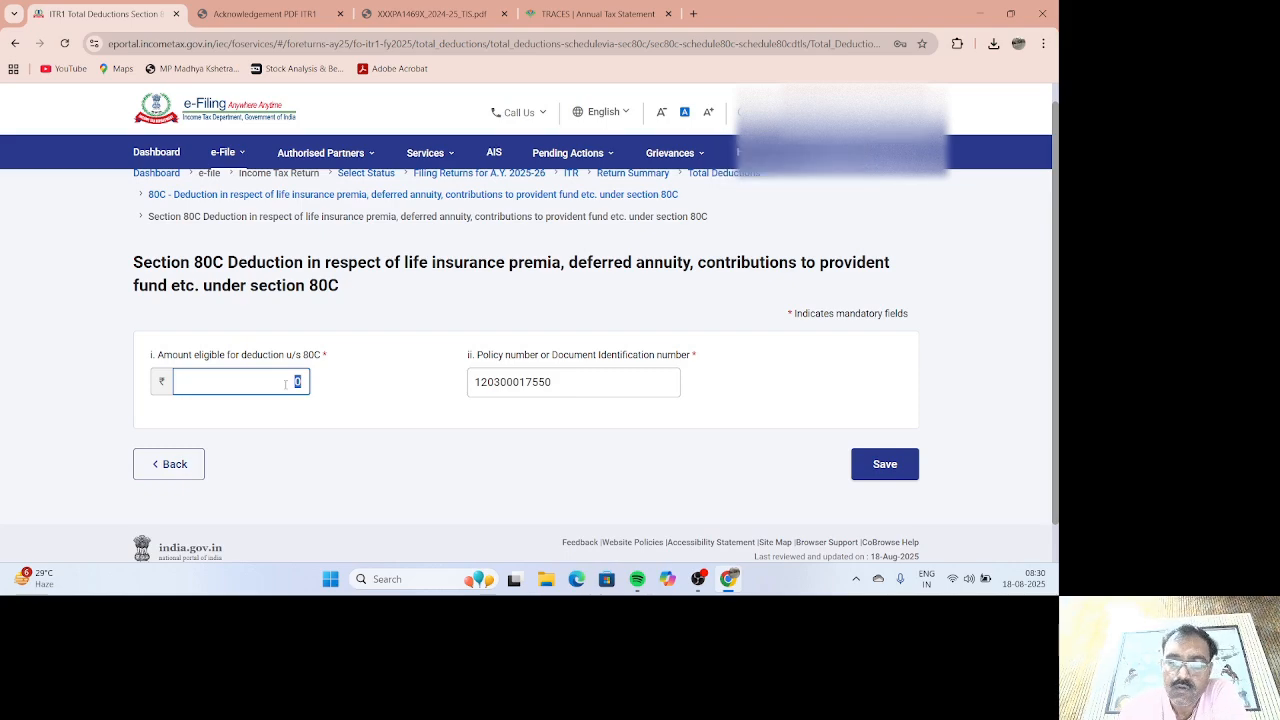
pyautogui.write('0000')
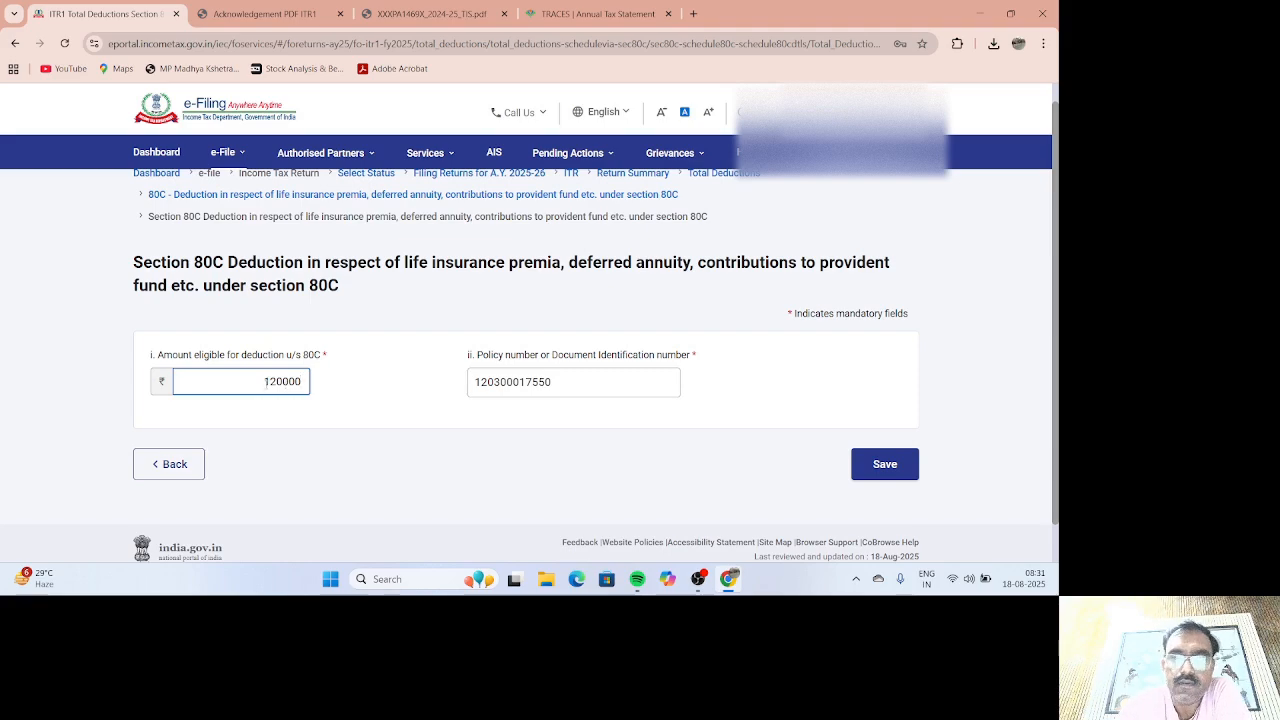
pyautogui.click(880, 464)
# Step: Add a second 80C breakup entry for GPF with amount 60,000 and save it
pyautogui.scroll(-3, 626, 415)
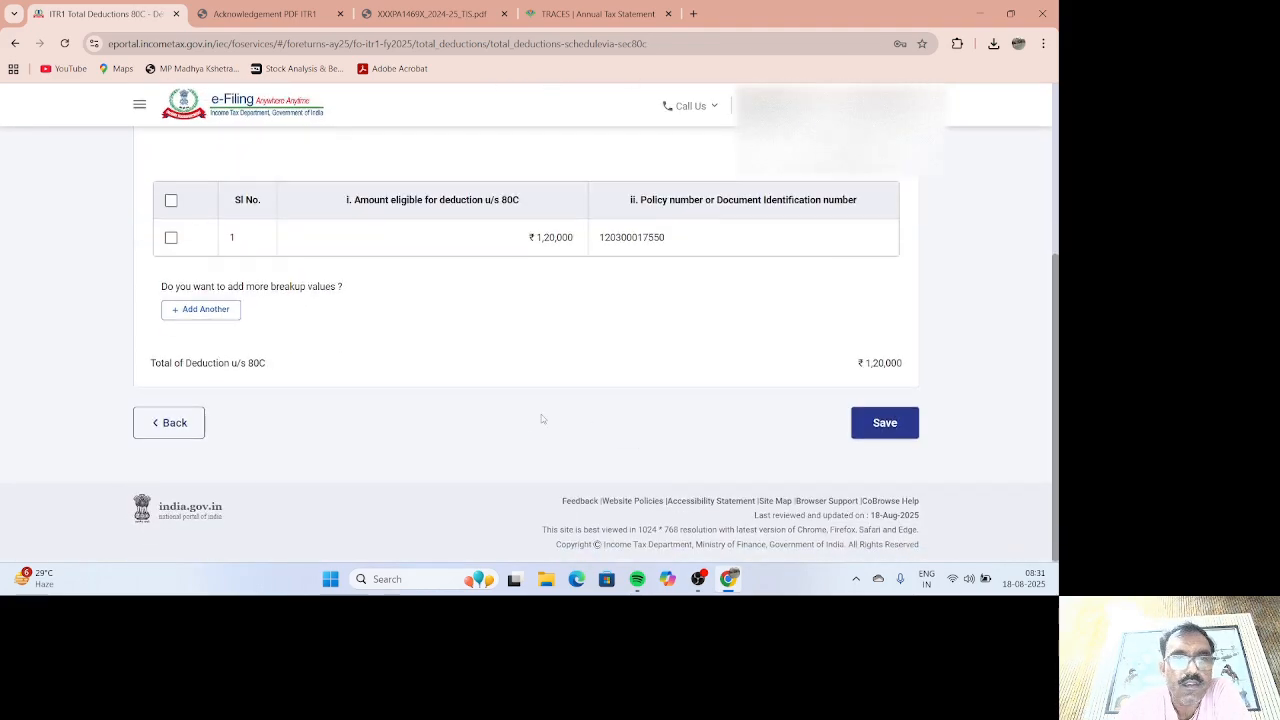
pyautogui.click(228, 314)
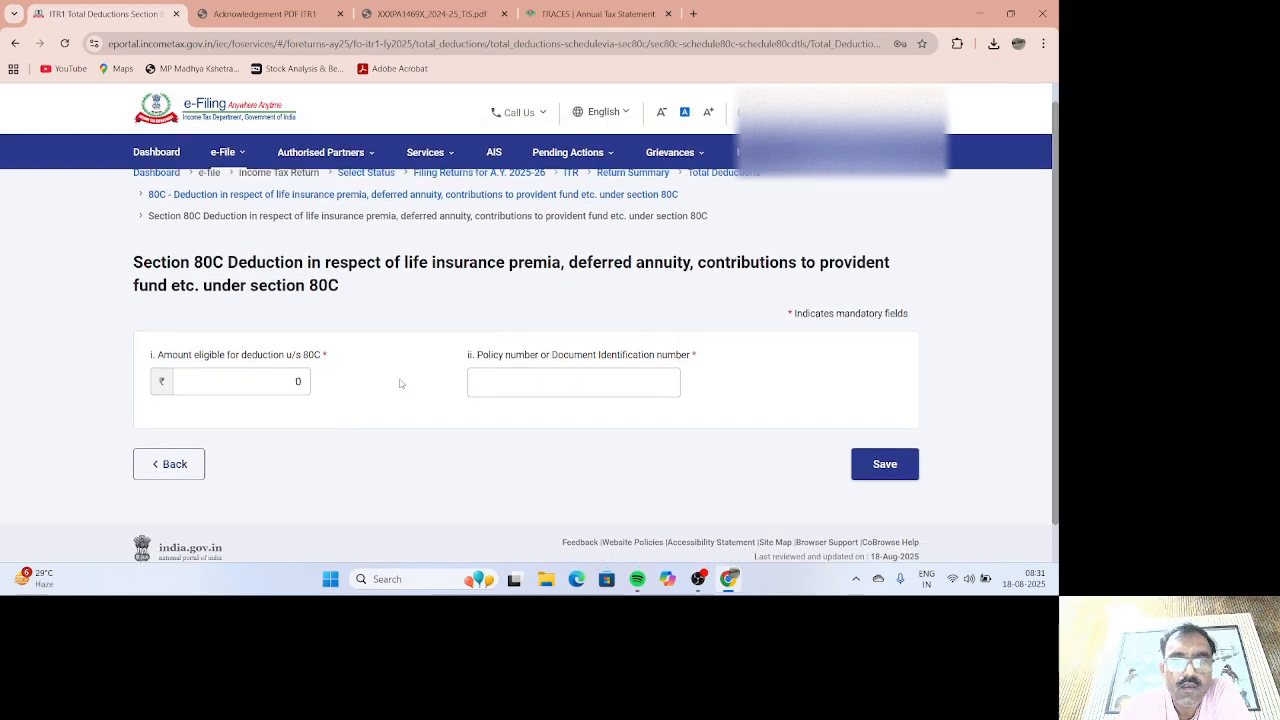
pyautogui.click(520, 343)
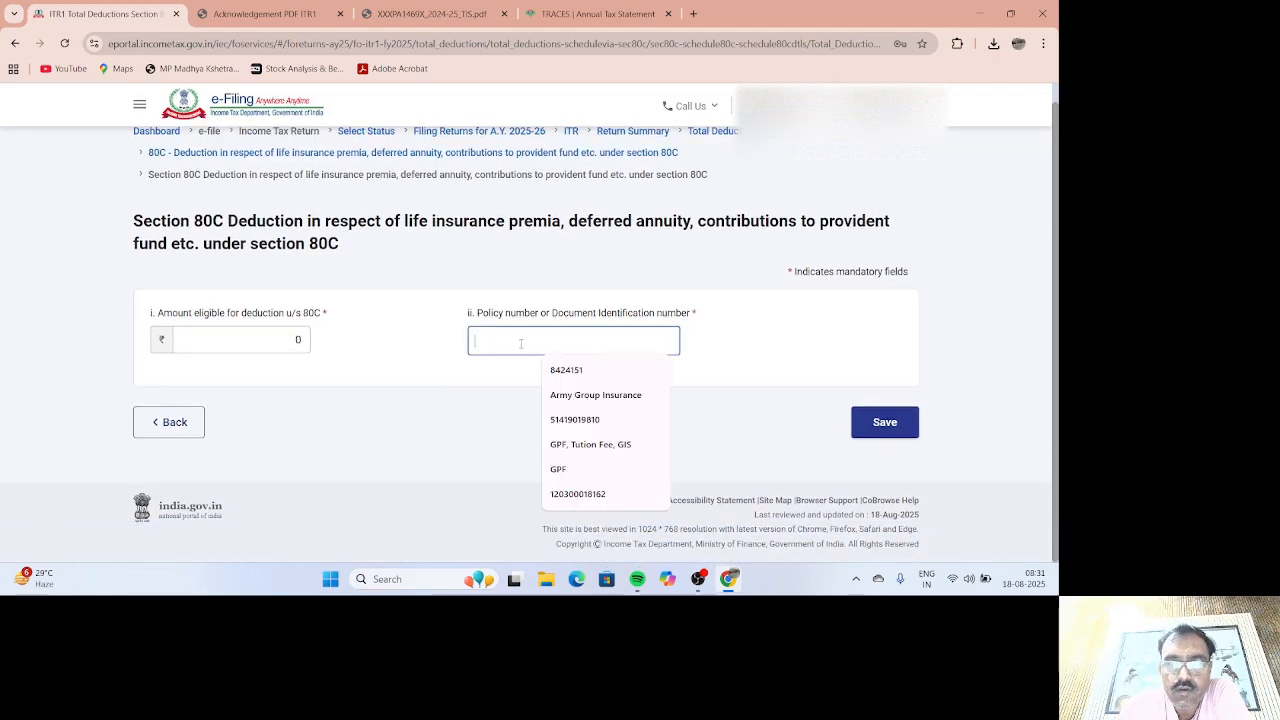
pyautogui.click(560, 471)
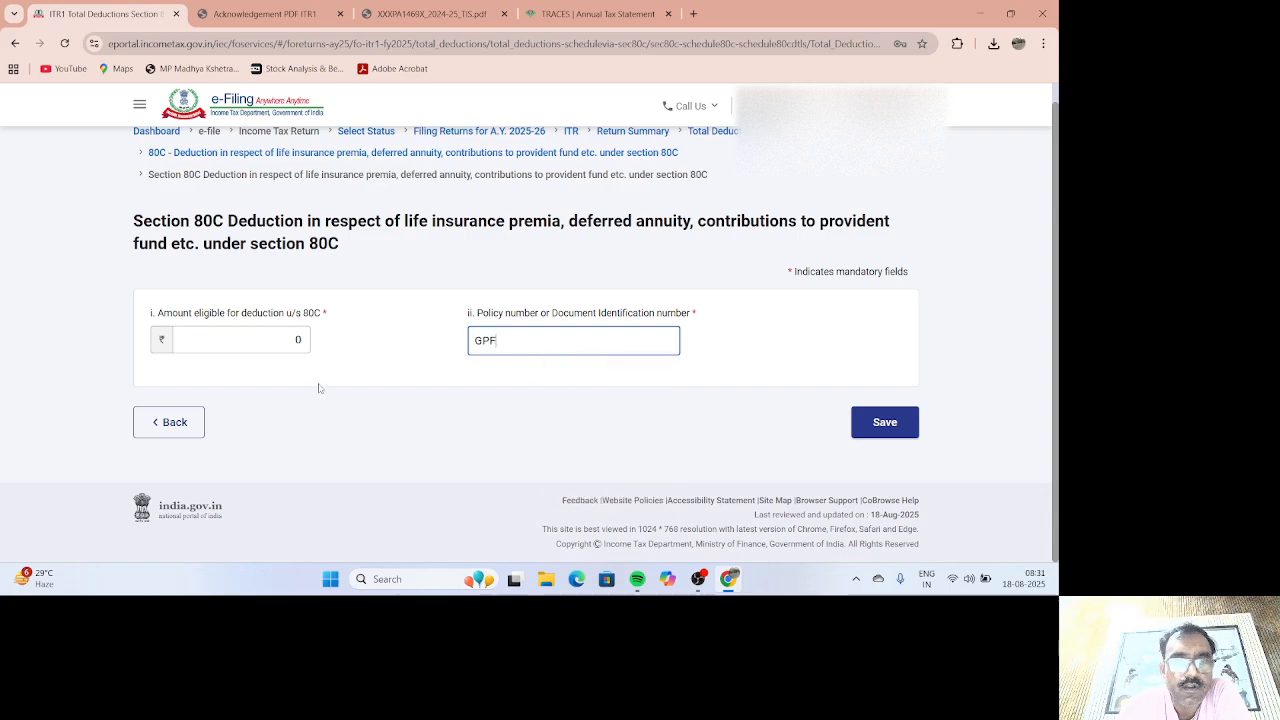
pyautogui.doubleClick(299, 340)
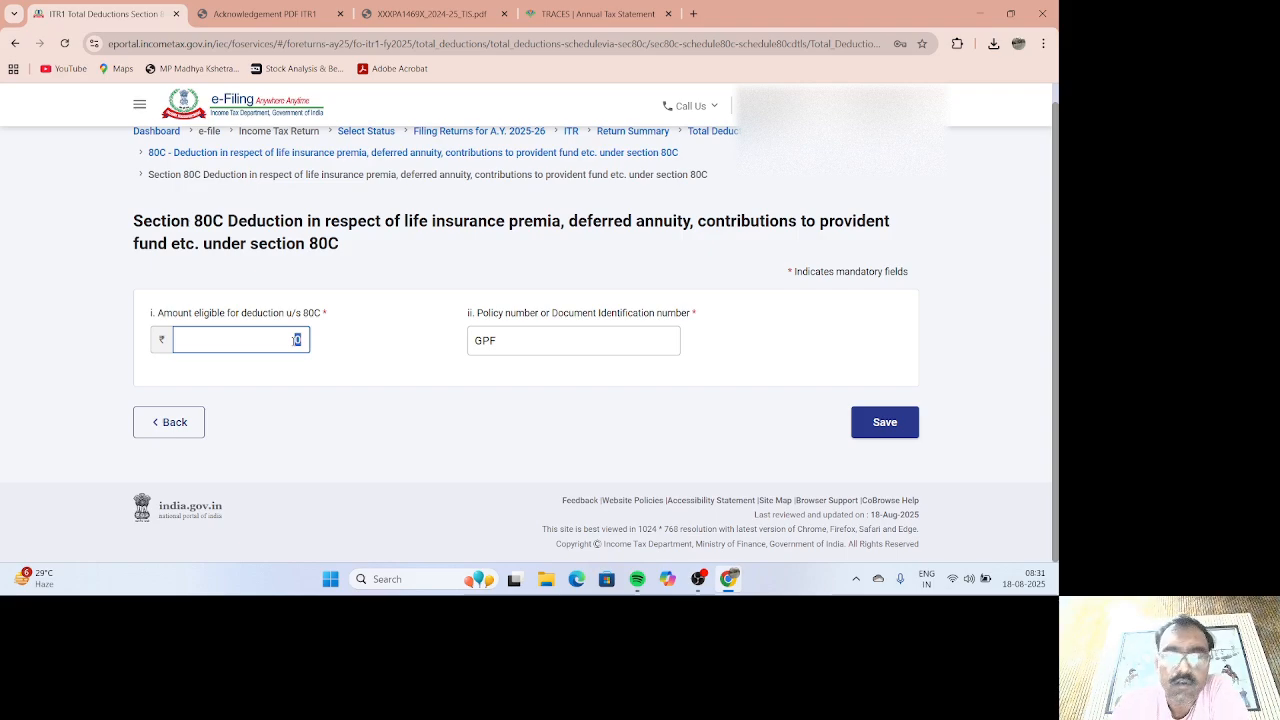
pyautogui.write('60,000')
pyautogui.click(884, 422)
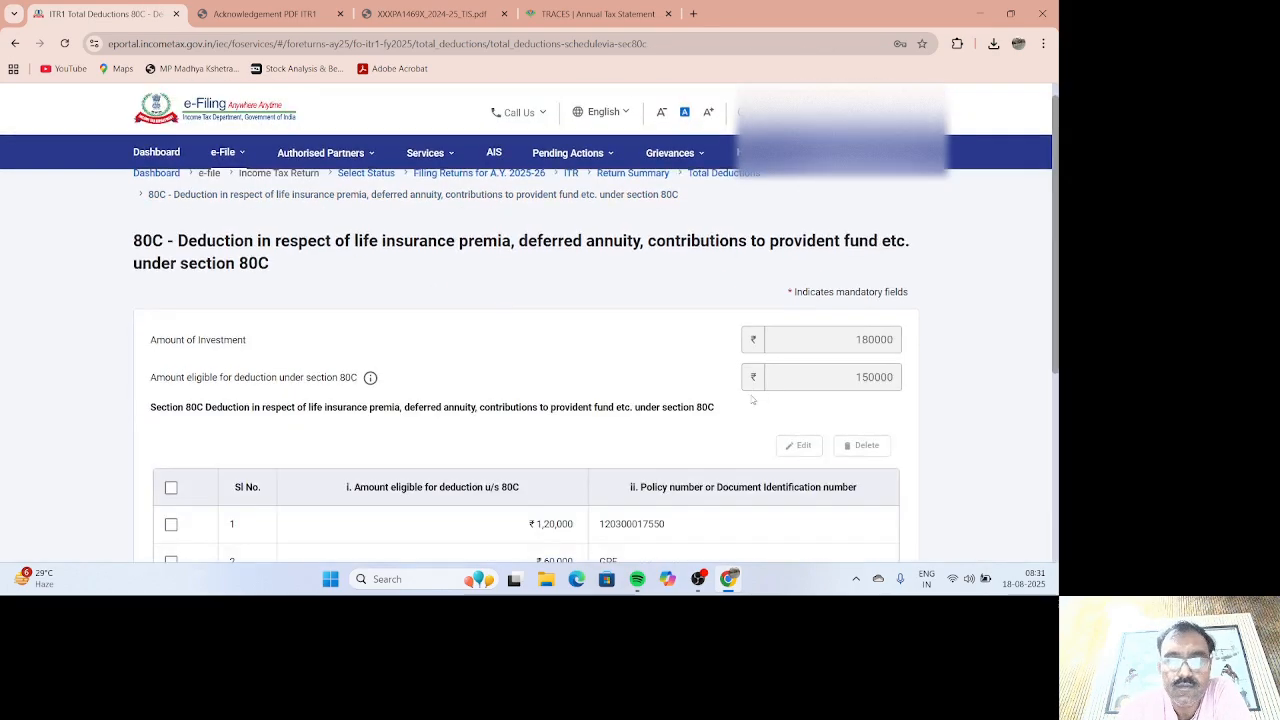
# Step: Save the 80C page and check Total Deductions shows 80C at ₹1,80,000
pyautogui.scroll(-3, 752, 398)
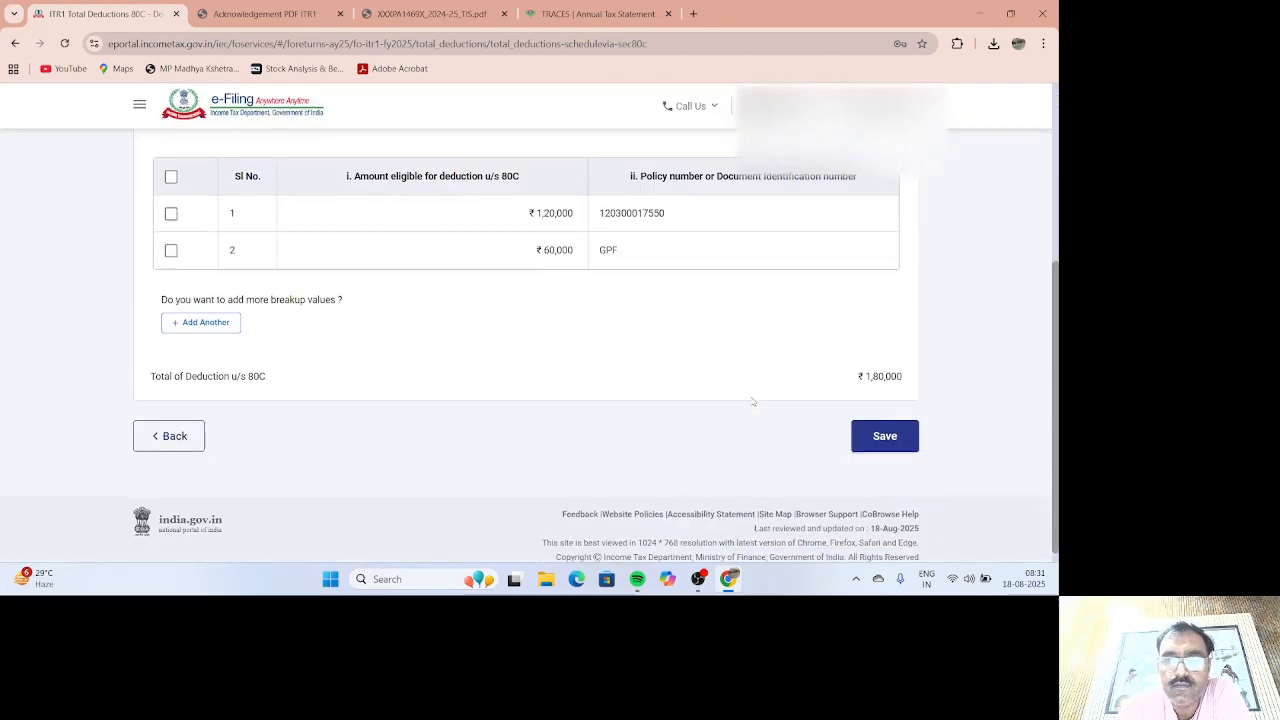
pyautogui.click(885, 436)
pyautogui.scroll(2, 768, 418)
pyautogui.scroll(-2, 768, 418)
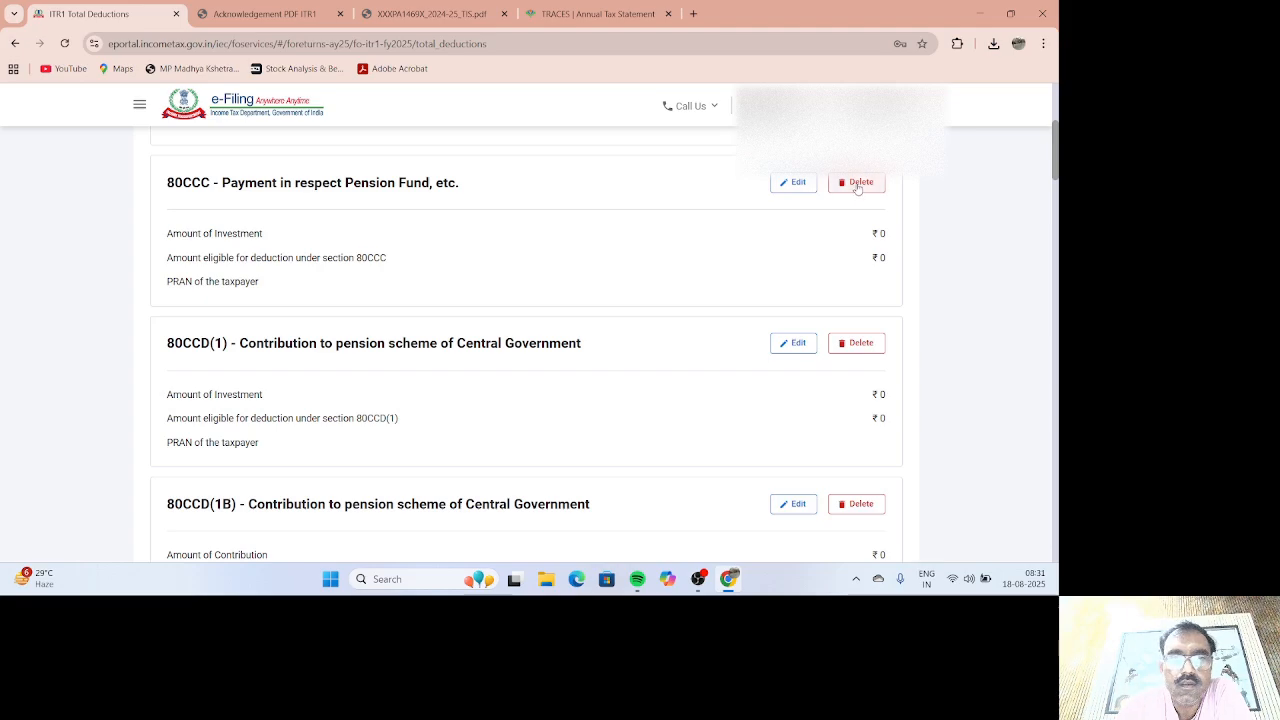
pyautogui.scroll(-4, 723, 283)
pyautogui.scroll(-3, 703, 288)
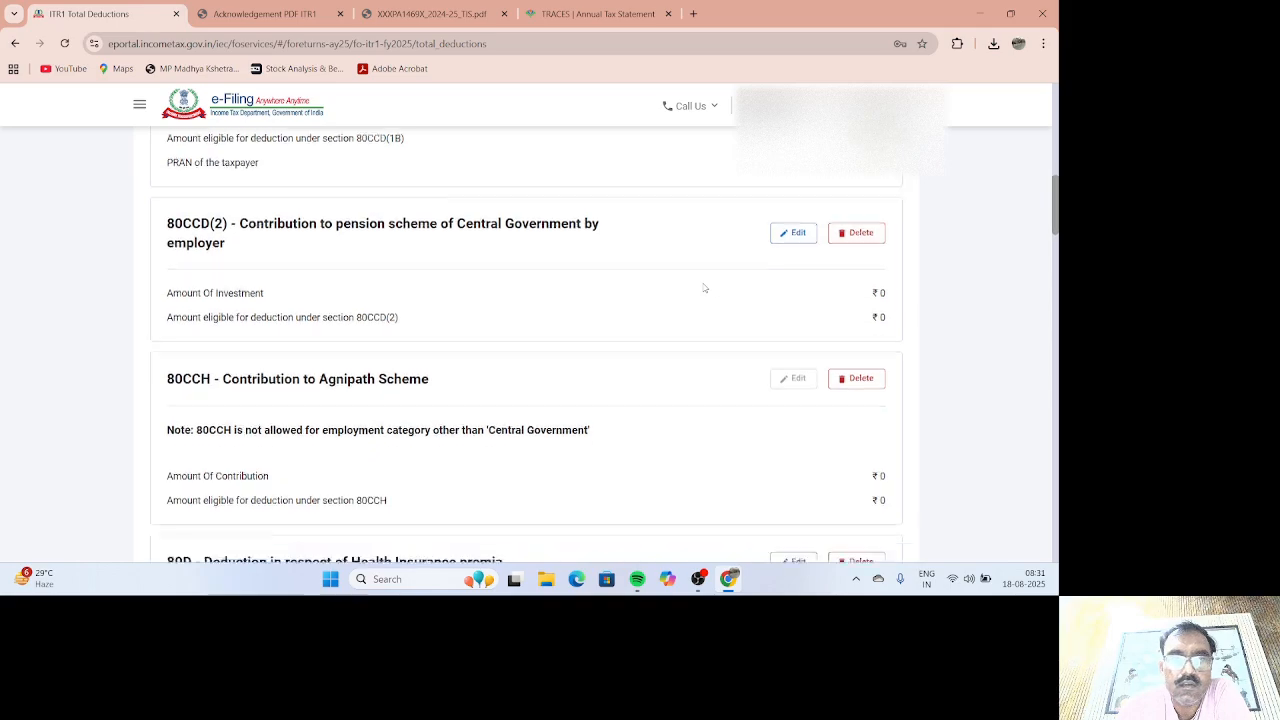
pyautogui.scroll(-1, 703, 288)
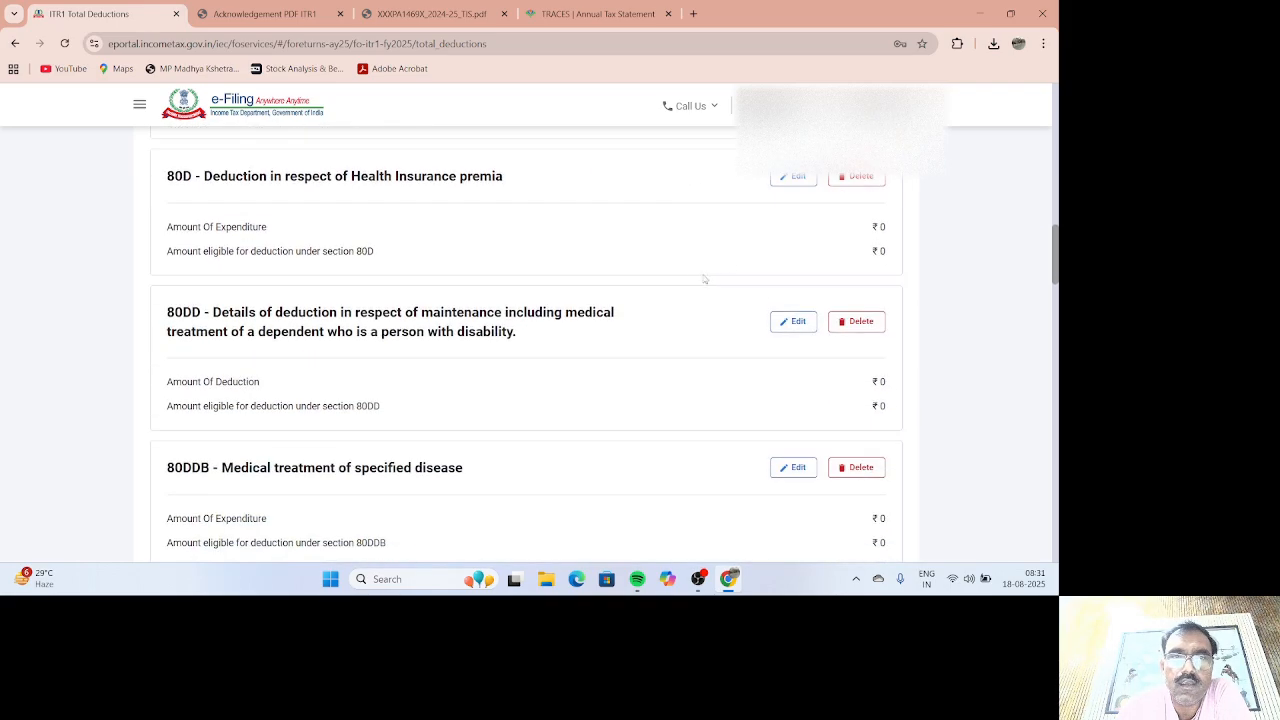
# Step: In the 80D form, set the senior-citizen question to 'Not claiming for Self/ Family'
pyautogui.click(798, 178)
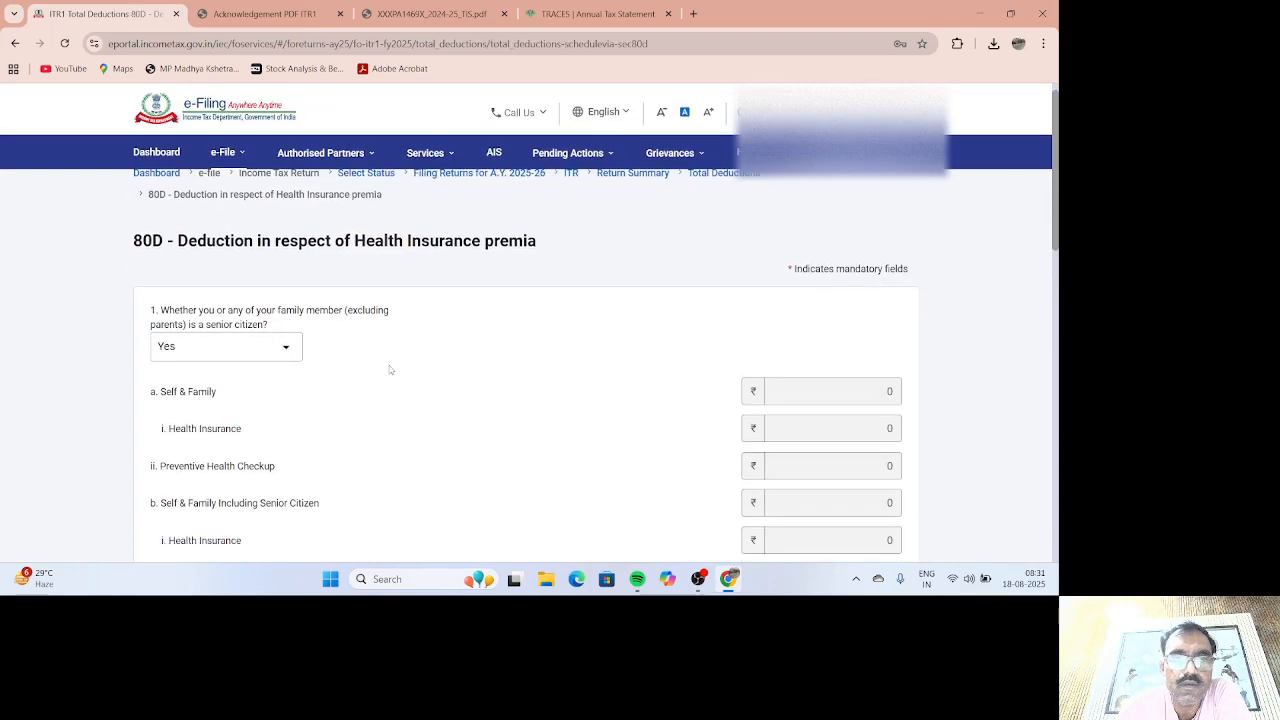
pyautogui.click(287, 349)
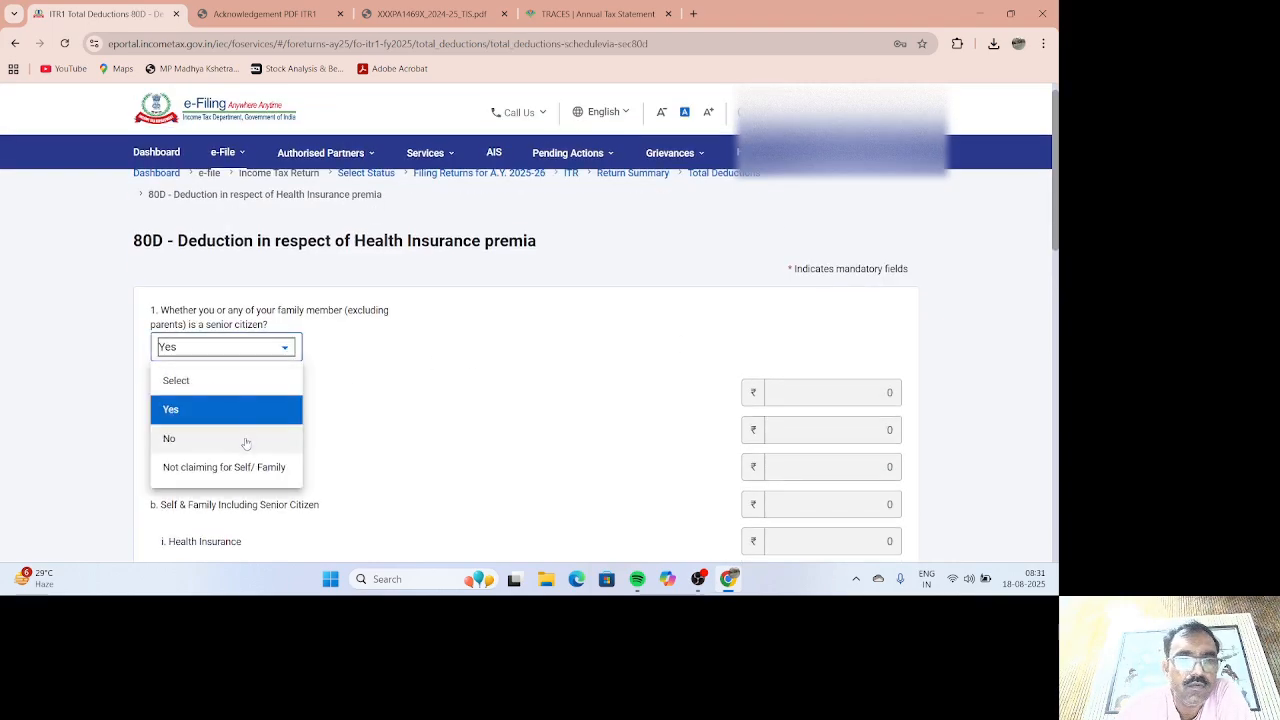
pyautogui.click(245, 465)
pyautogui.scroll(-2, 423, 417)
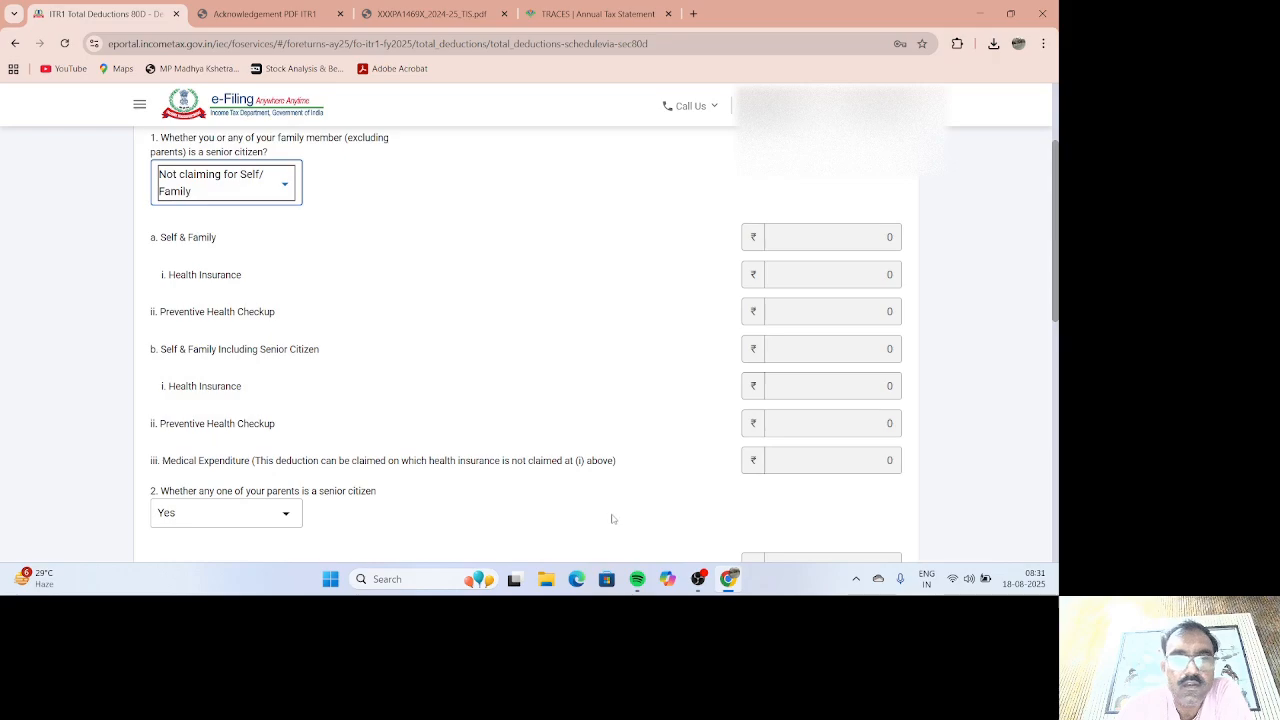
pyautogui.scroll(-3, 610, 521)
pyautogui.scroll(-2, 530, 374)
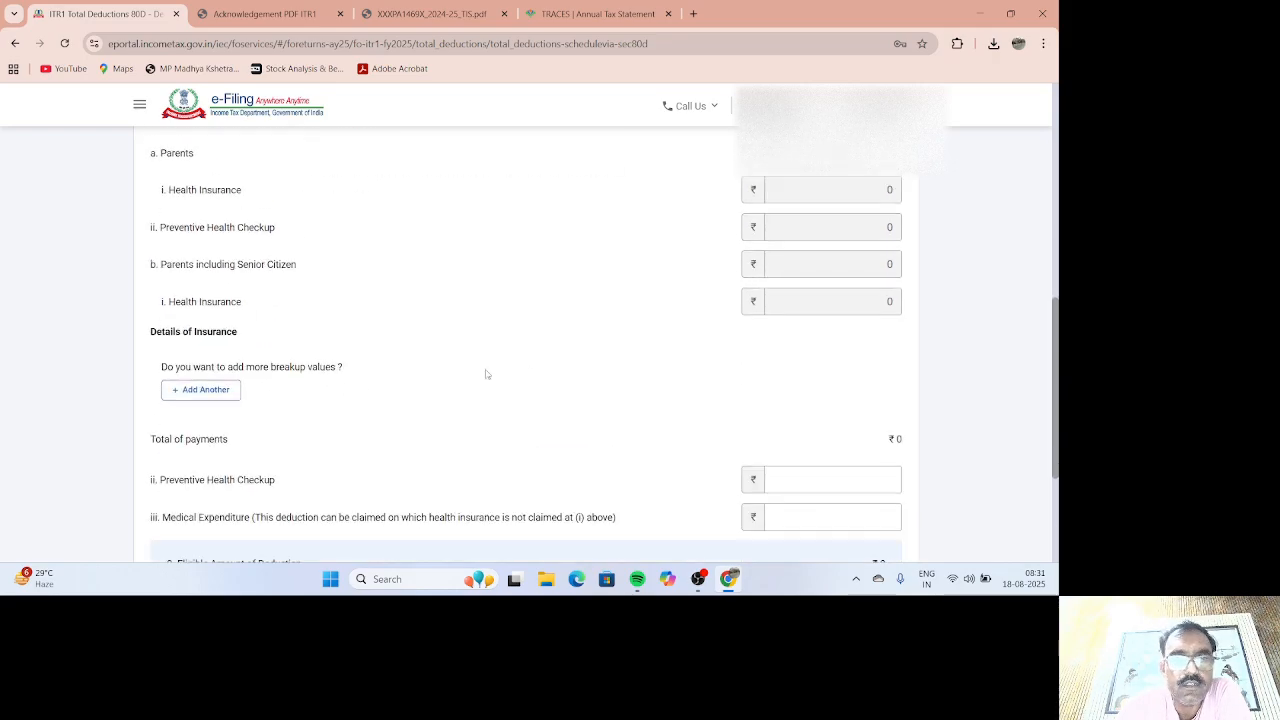
# Step: Enter 5000 preventive health checkup and 21650 medical expenditure, then save the 80D claim
pyautogui.click(843, 480)
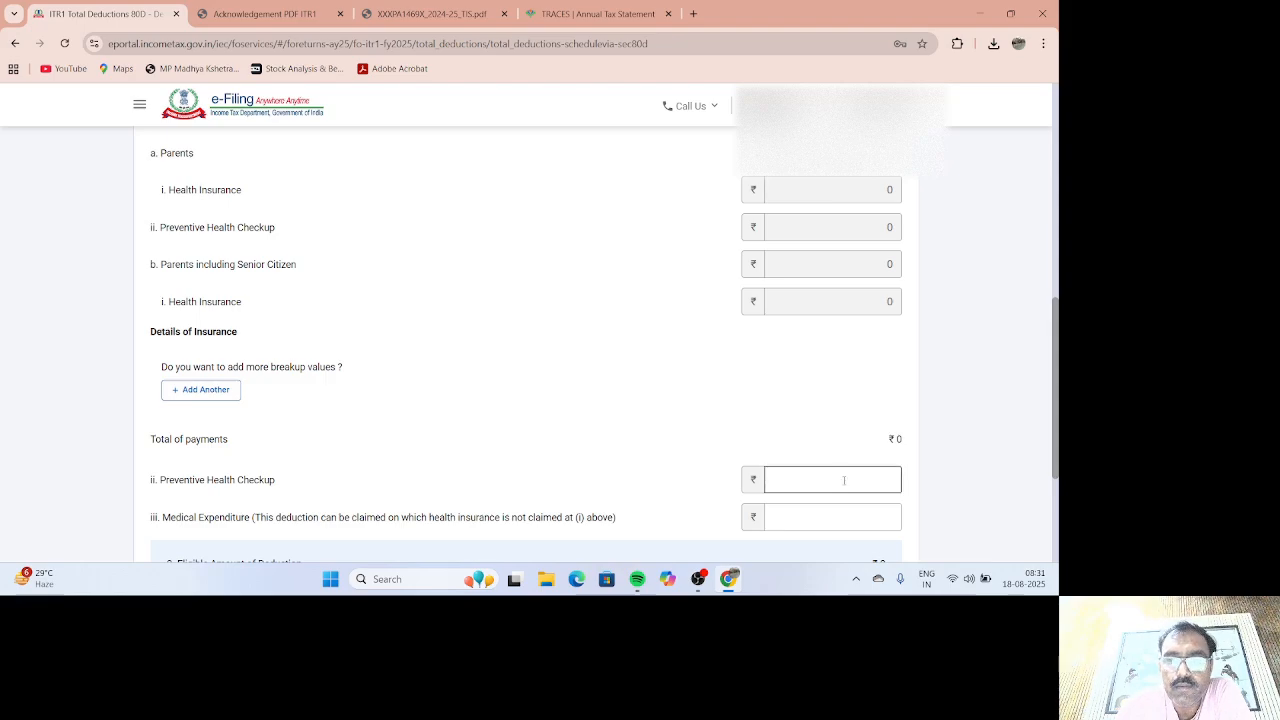
pyautogui.write('5000')
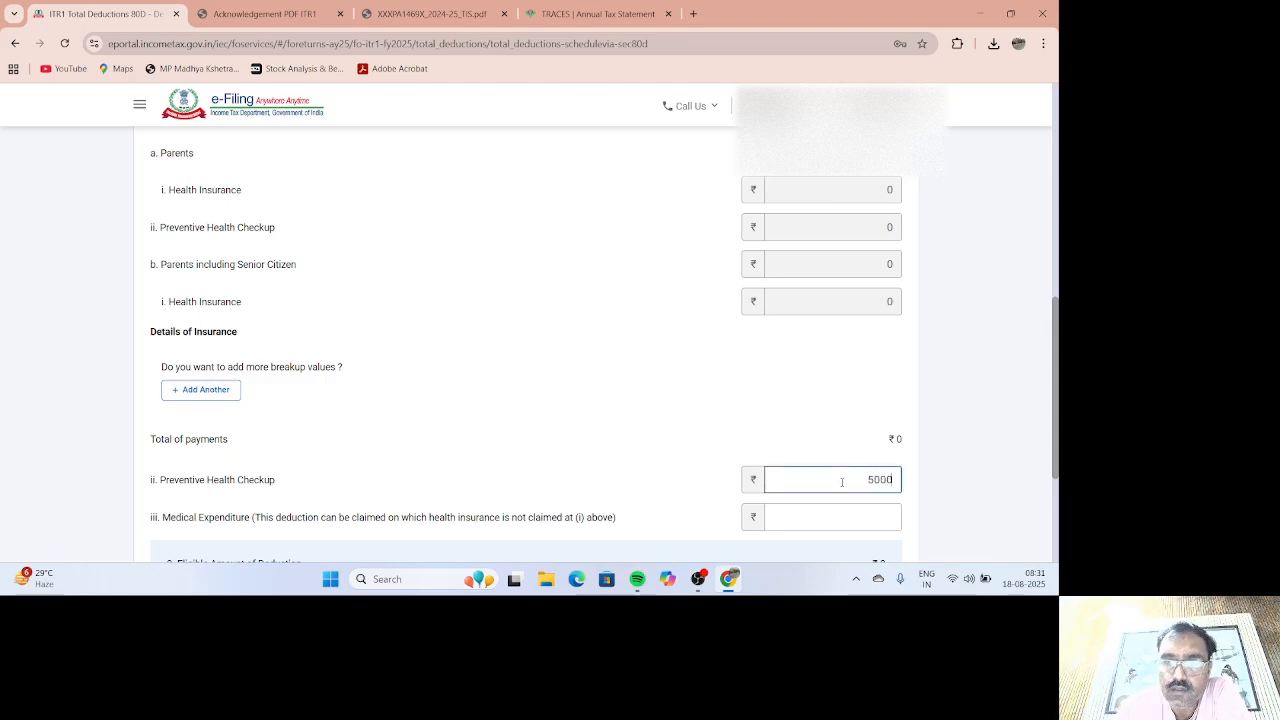
pyautogui.click(794, 451)
pyautogui.scroll(-3, 794, 451)
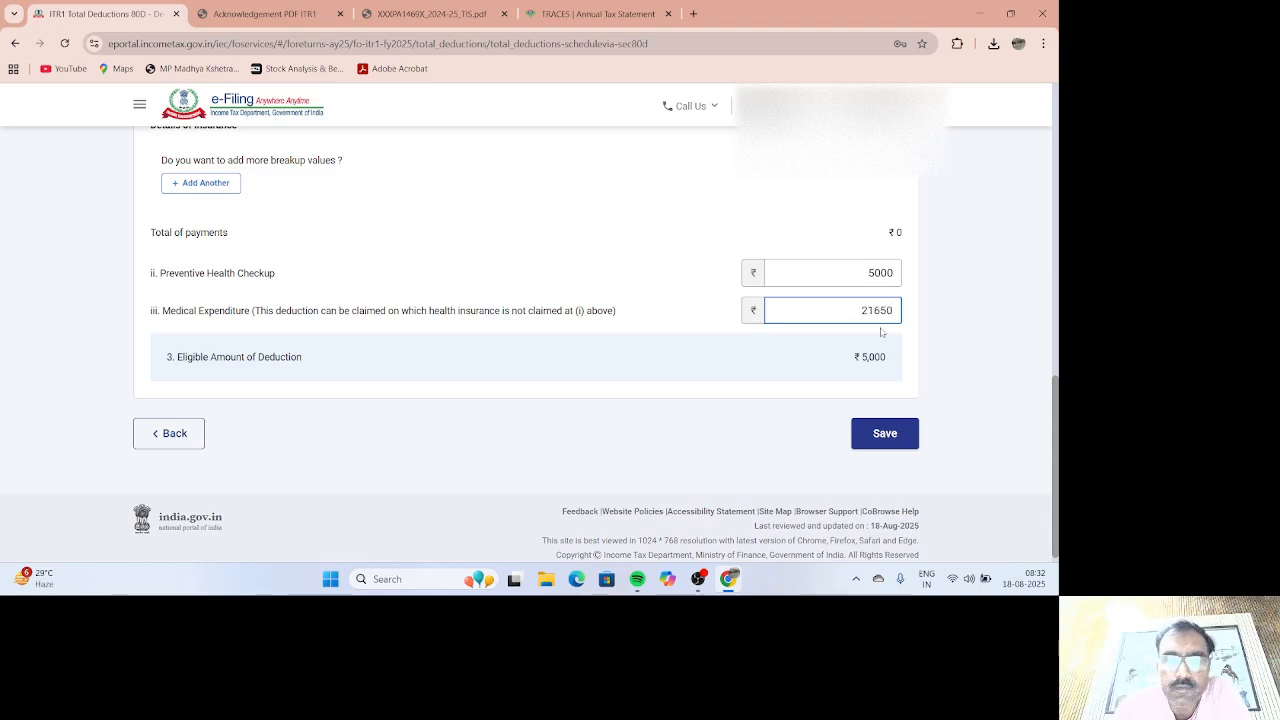
pyautogui.click(883, 436)
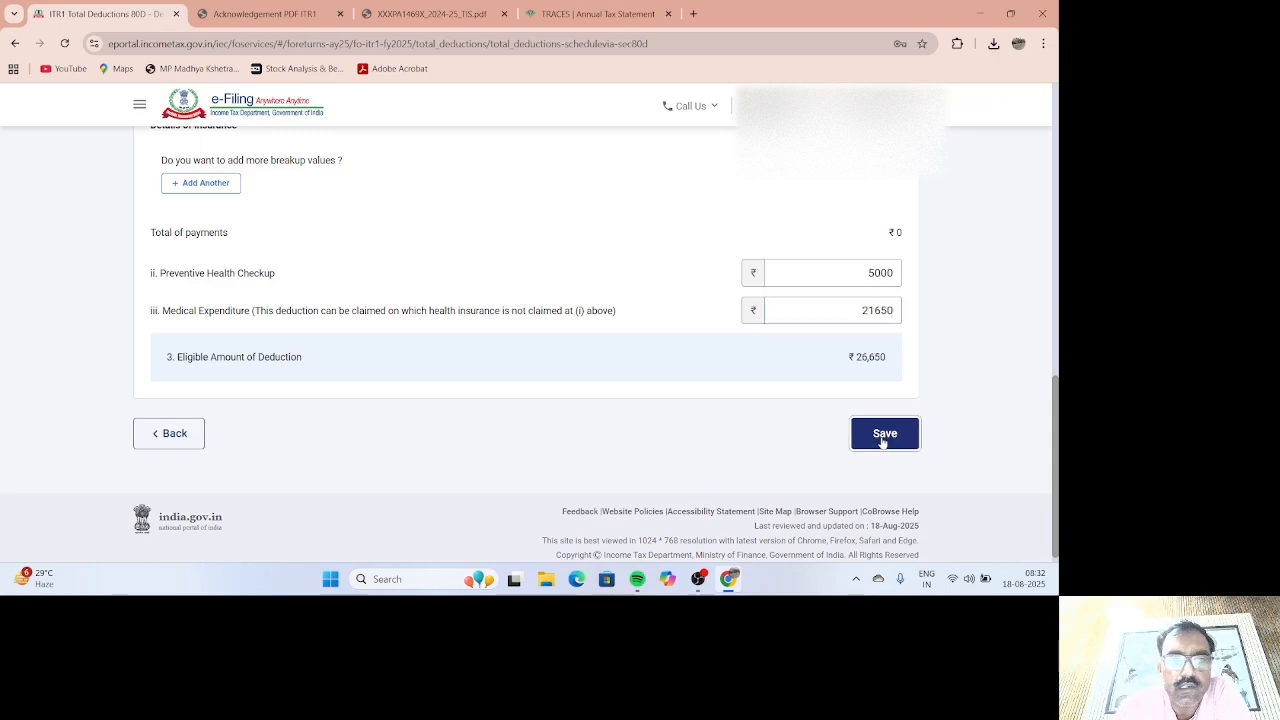
# Step: Enter ₹227 interest received under 80TTB, checked against the TIS savings interest, and save
pyautogui.scroll(-9, 848, 440)
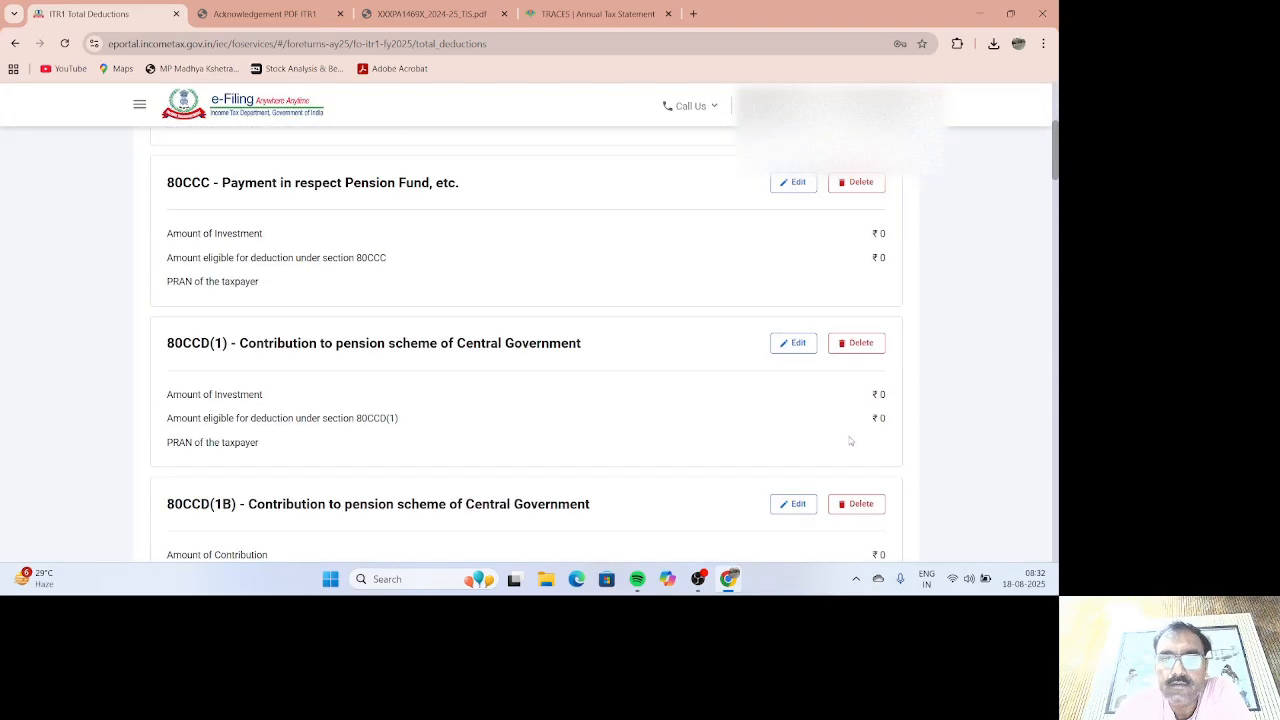
pyautogui.scroll(-8, 849, 433)
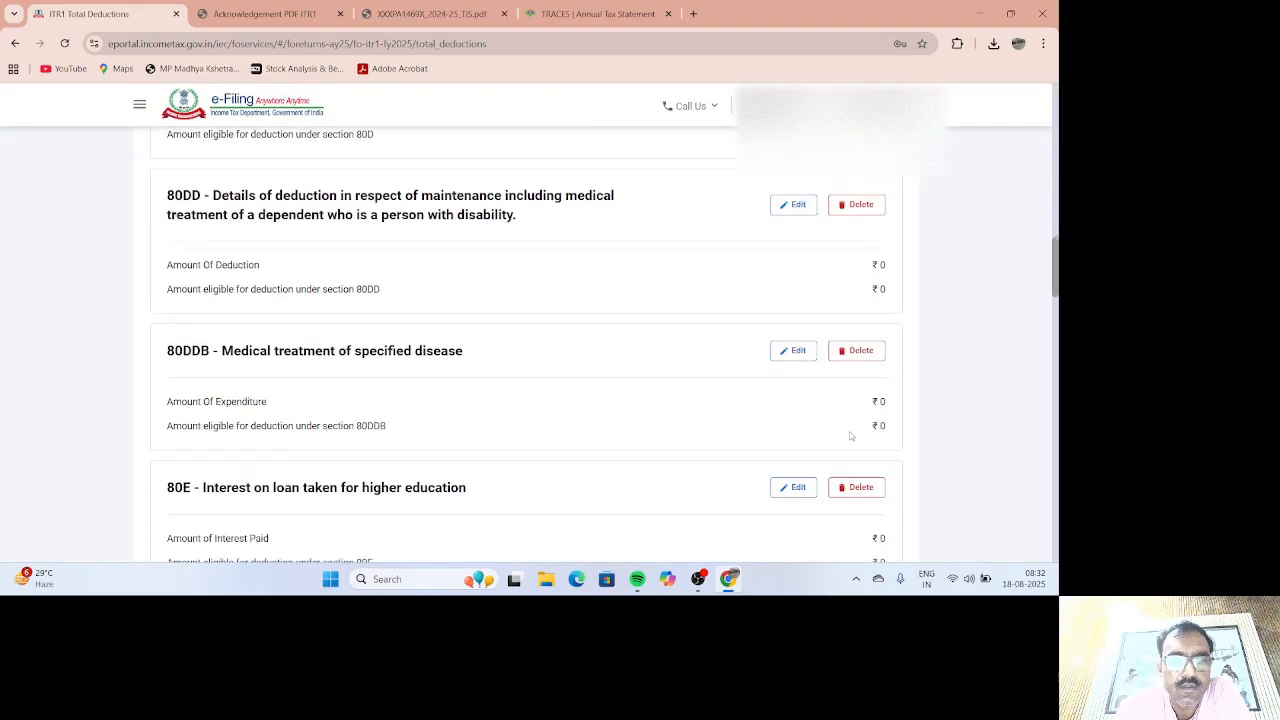
pyautogui.scroll(-4, 838, 434)
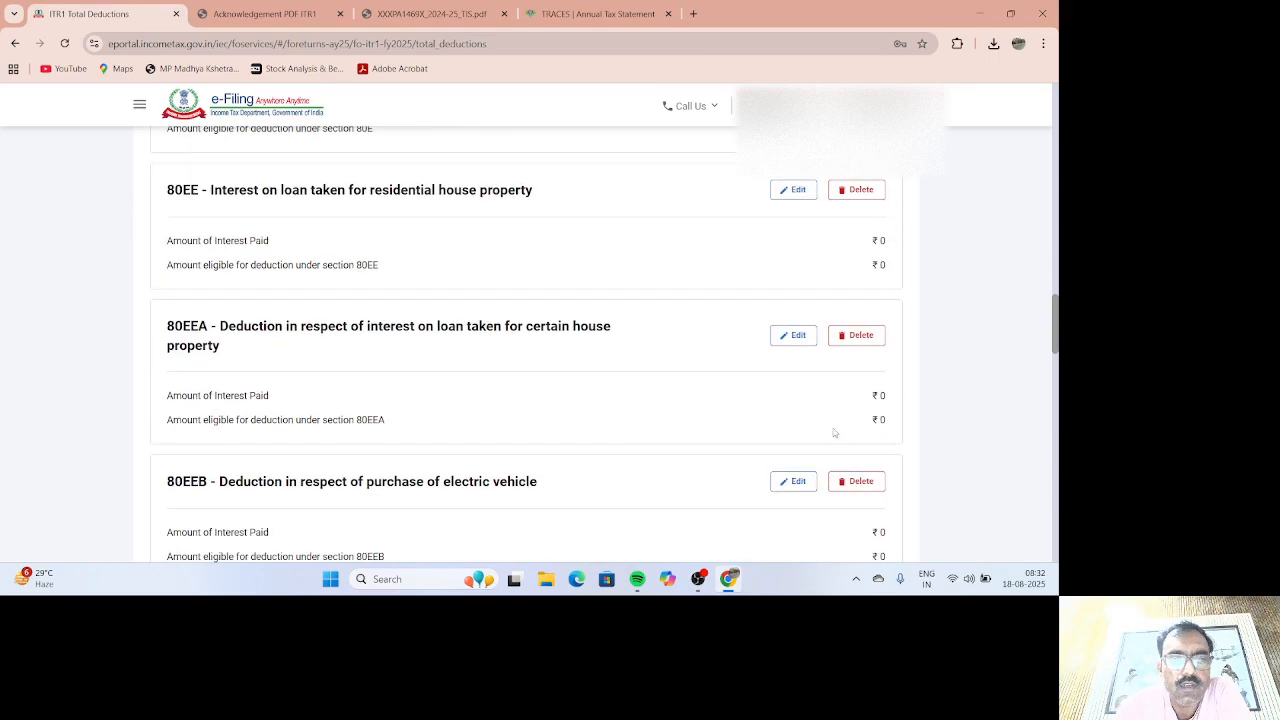
pyautogui.scroll(-4, 825, 435)
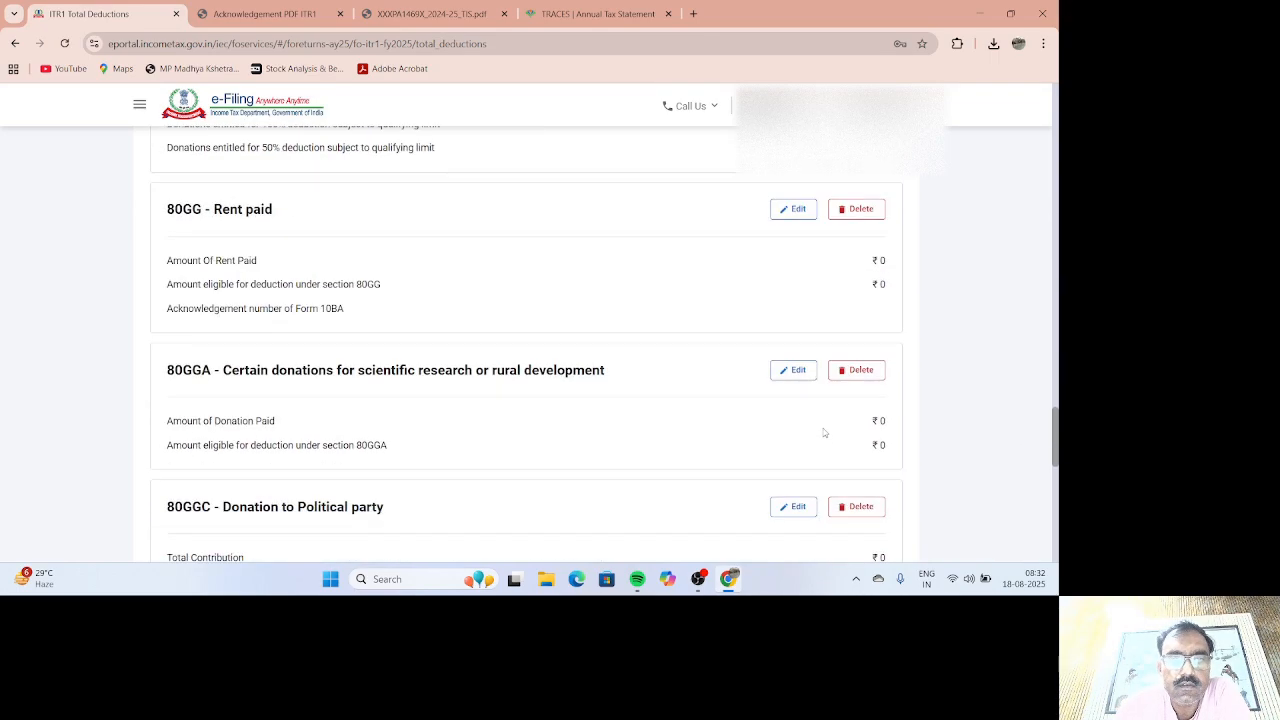
pyautogui.scroll(-2, 822, 432)
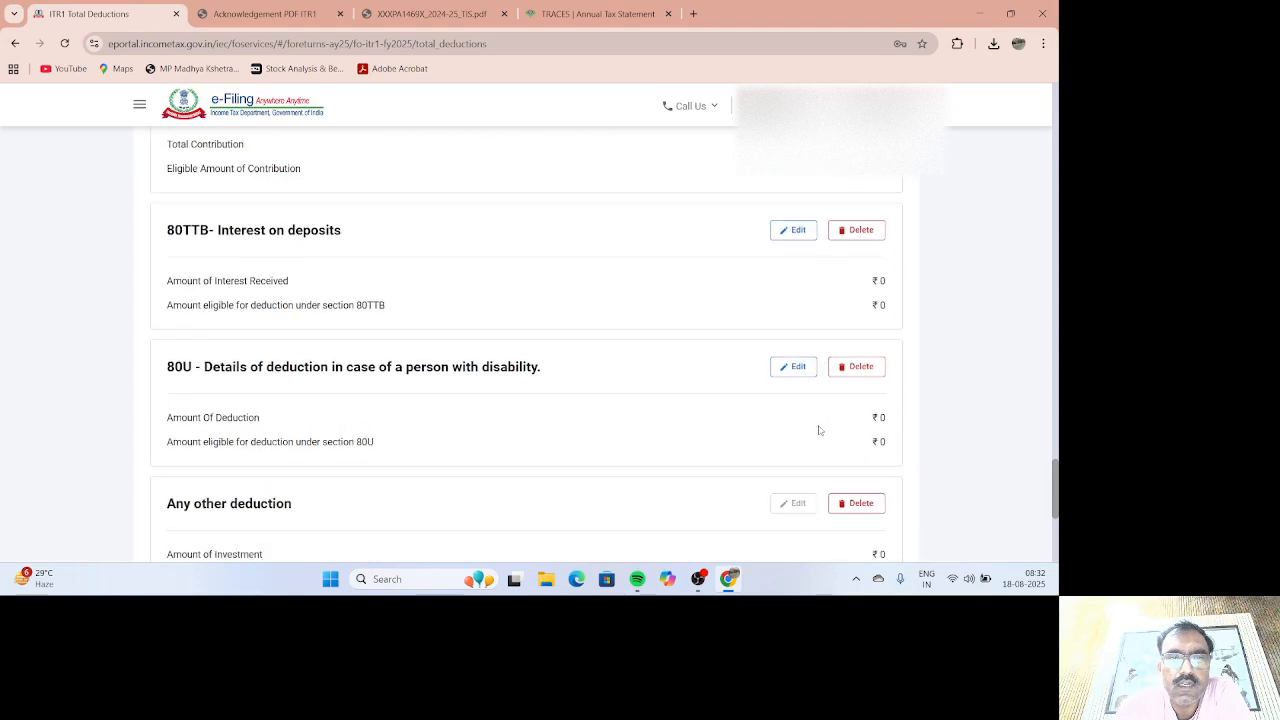
pyautogui.click(795, 232)
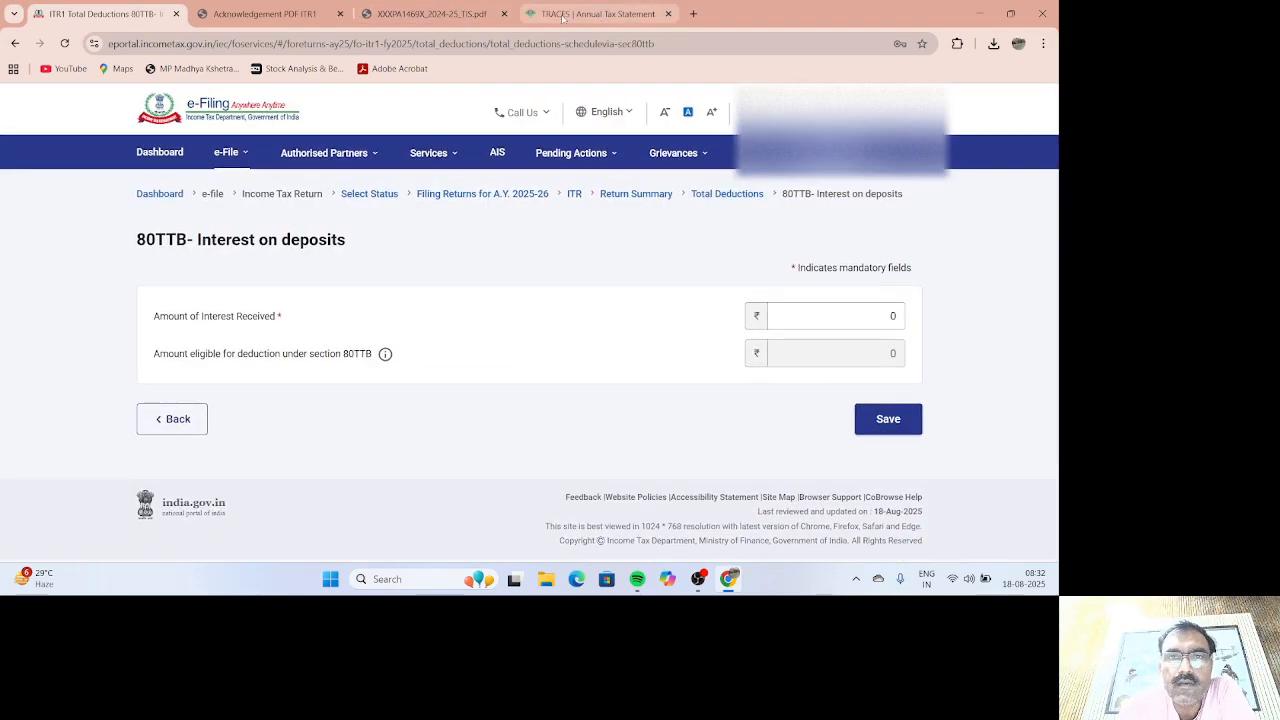
pyautogui.click(437, 11)
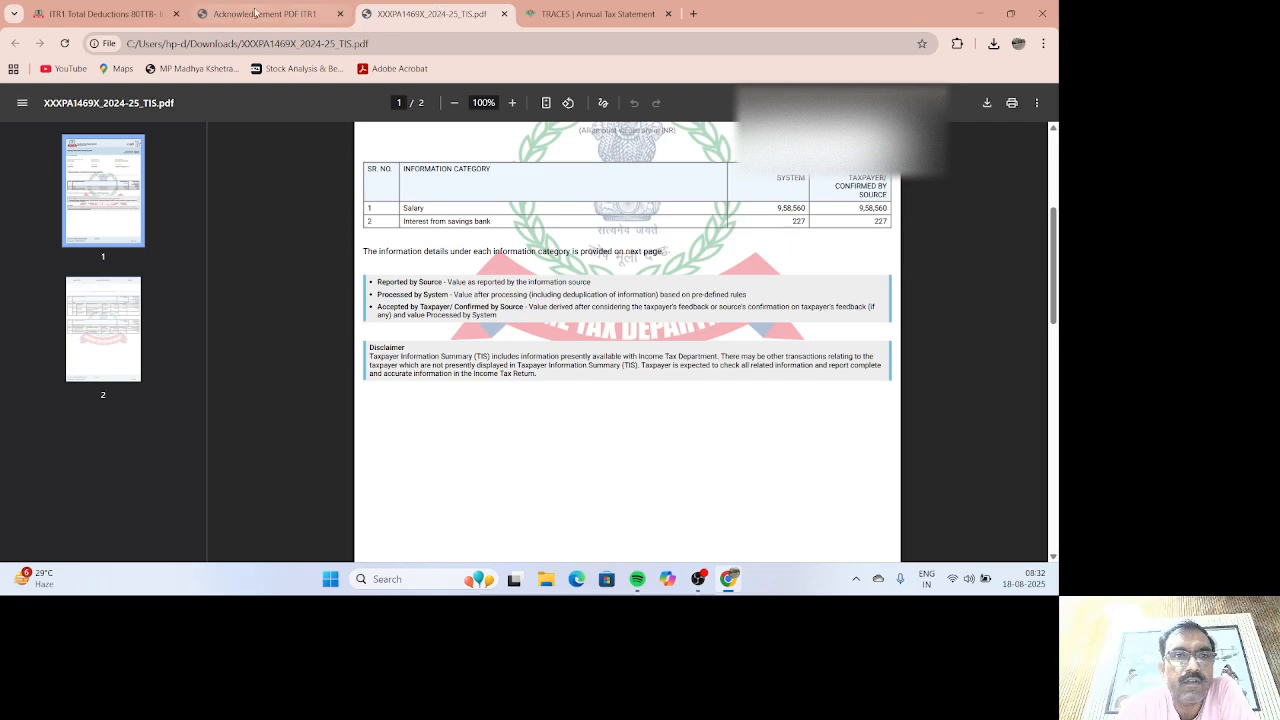
pyautogui.click(100, 13)
pyautogui.click(871, 318)
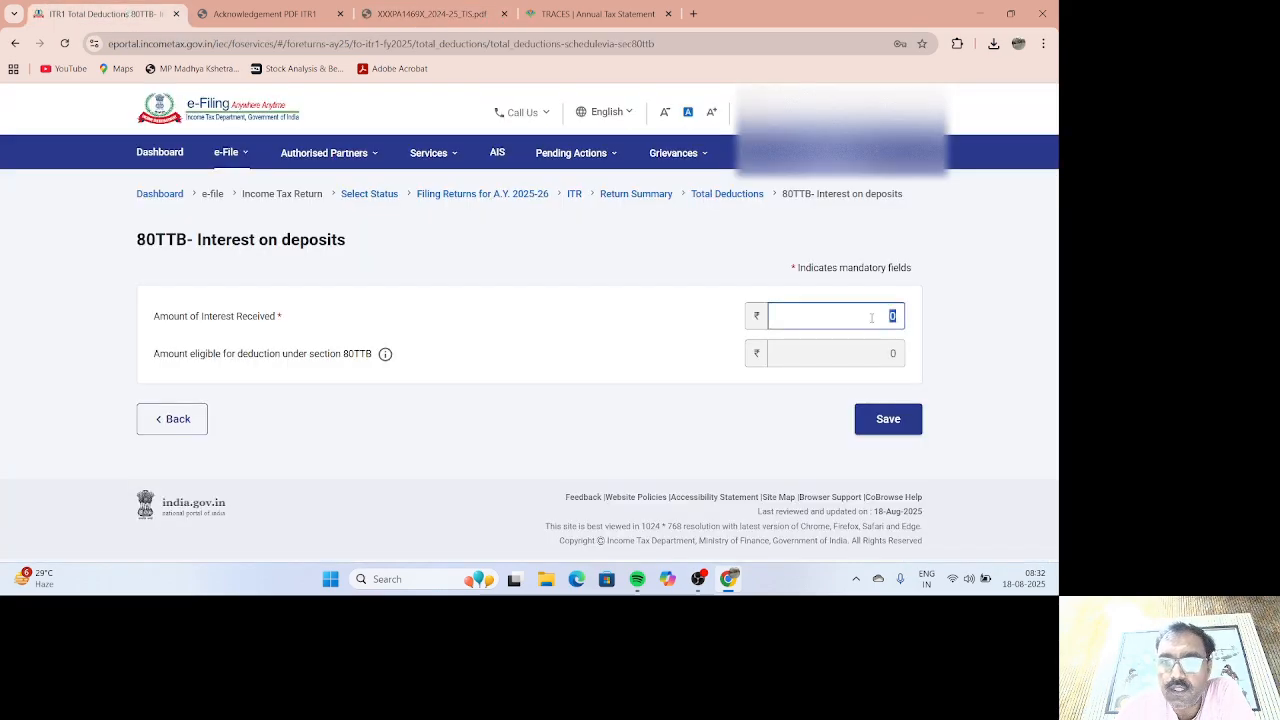
pyautogui.click(884, 425)
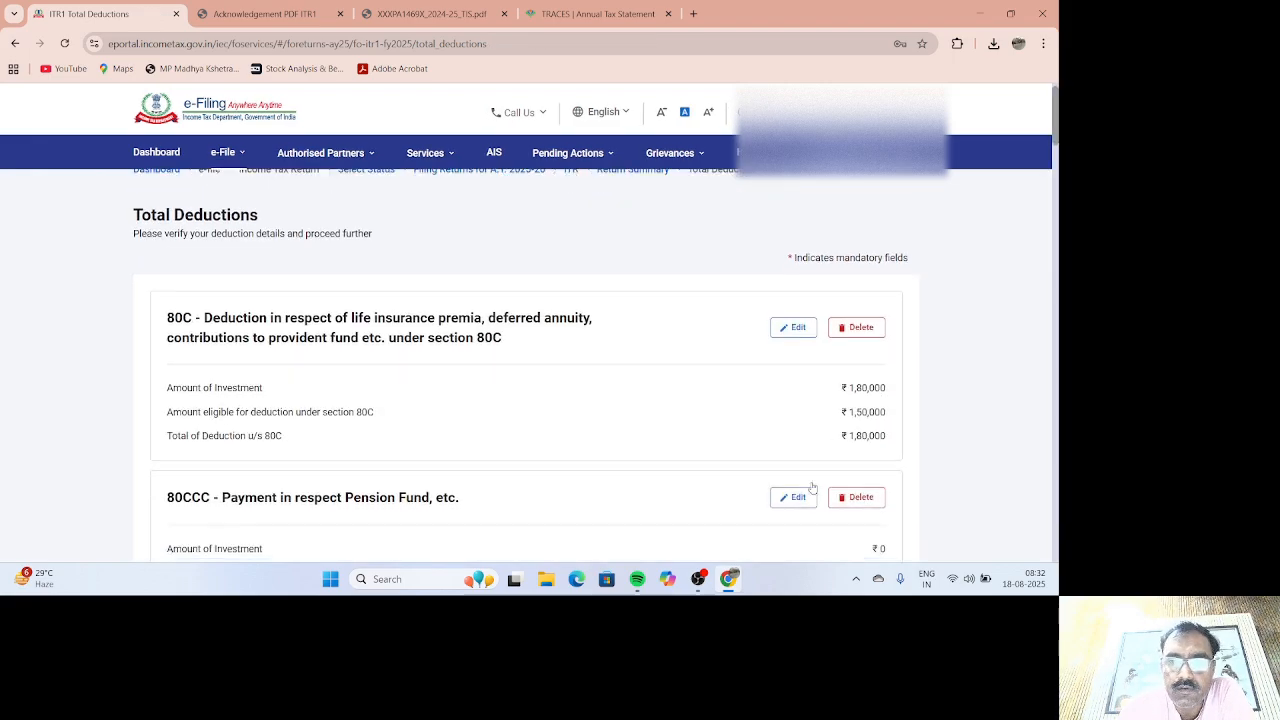
# Step: Review the deduction totals (₹1,76,877 eligible of ₹2,06,877 claimed) and confirm them
pyautogui.scroll(-15, 841, 471)
pyautogui.scroll(-15, 841, 471)
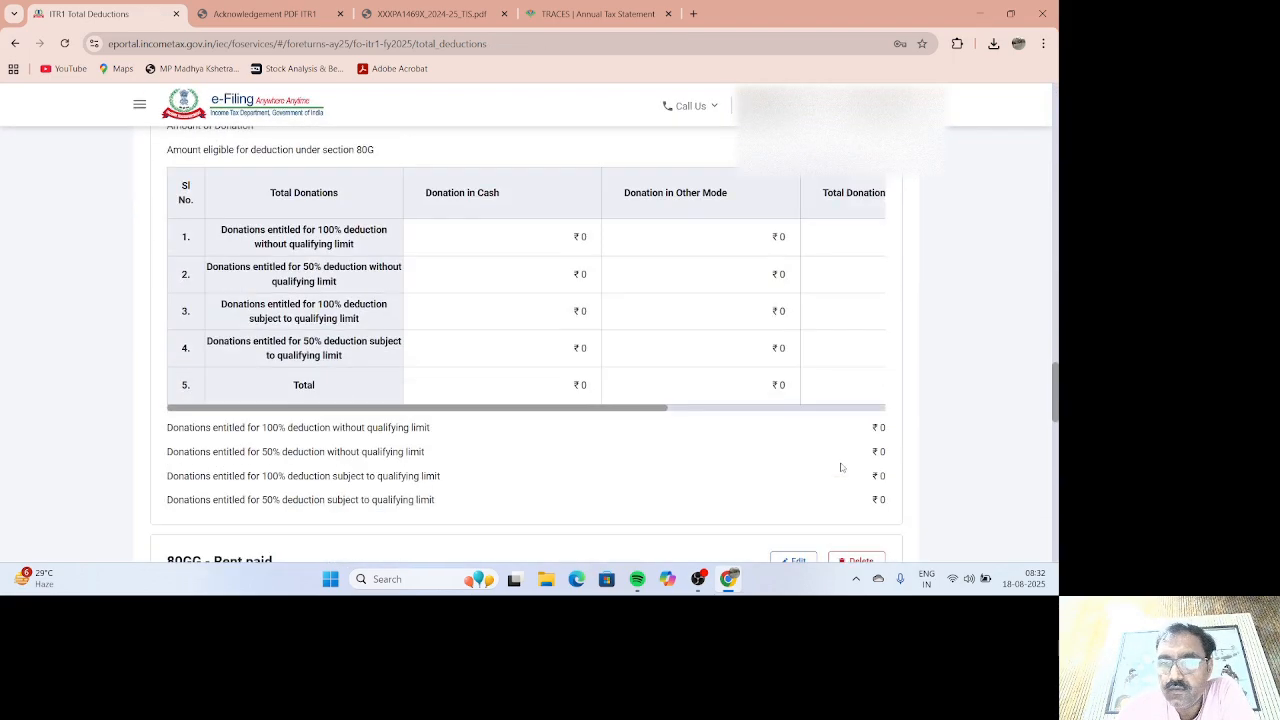
pyautogui.scroll(-3, 842, 469)
pyautogui.scroll(5, 843, 471)
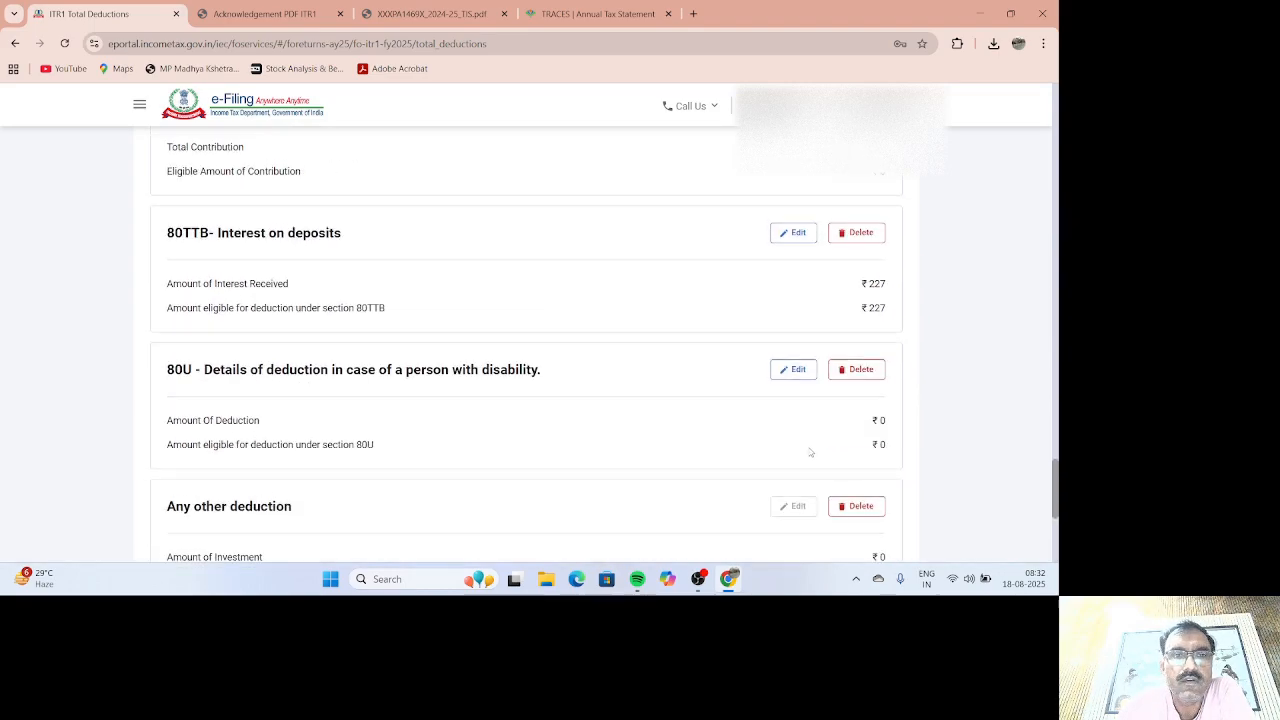
pyautogui.scroll(3, 810, 452)
pyautogui.scroll(4, 810, 452)
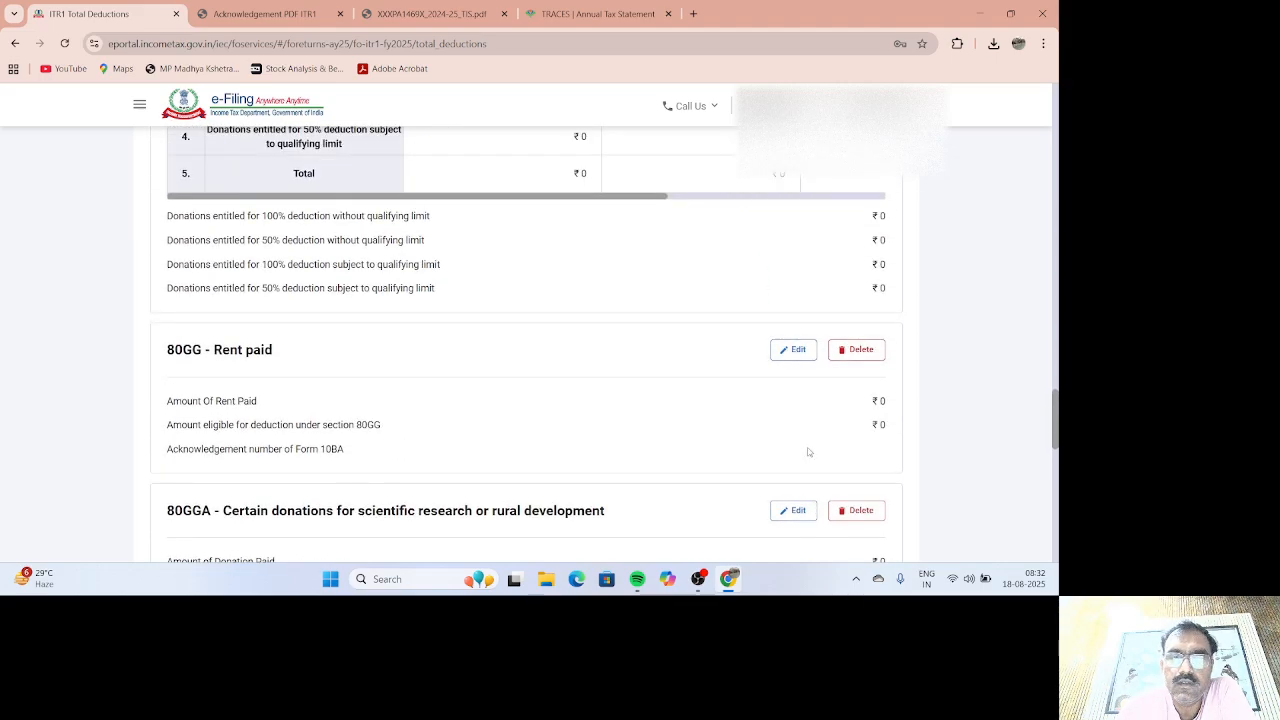
pyautogui.scroll(3, 808, 452)
pyautogui.scroll(-10, 809, 452)
pyautogui.scroll(-4, 810, 452)
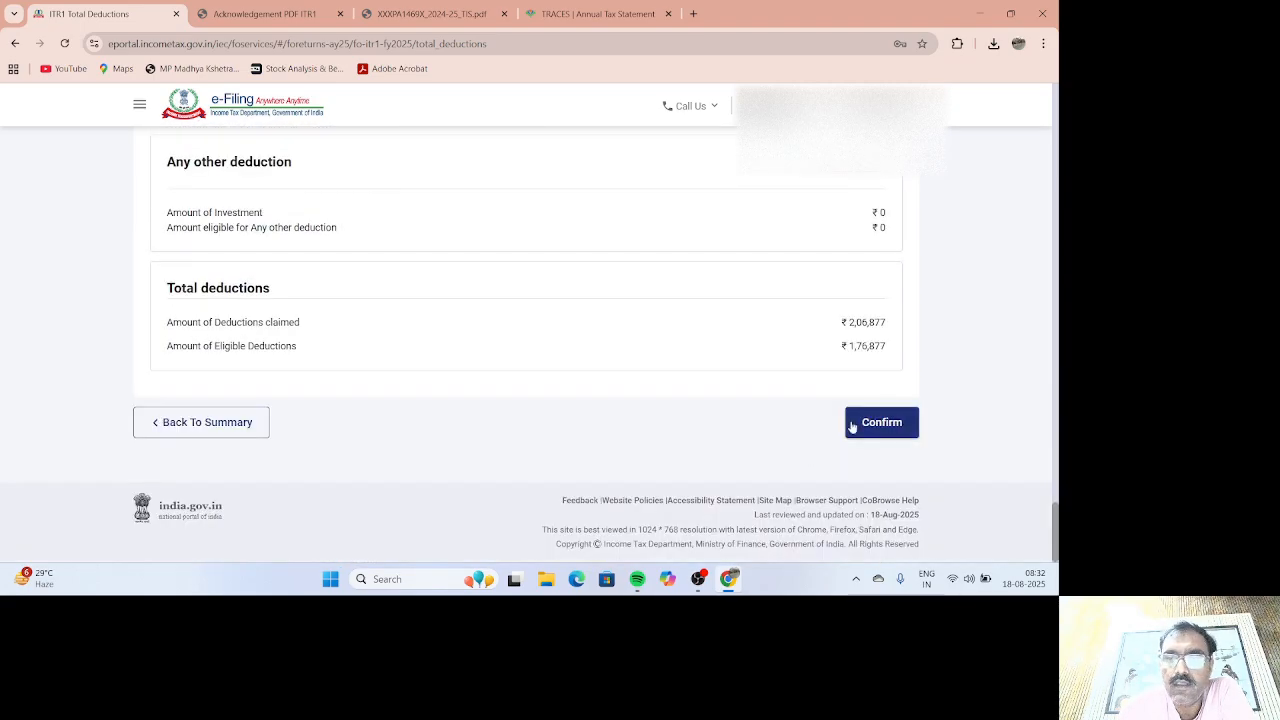
pyautogui.click(906, 424)
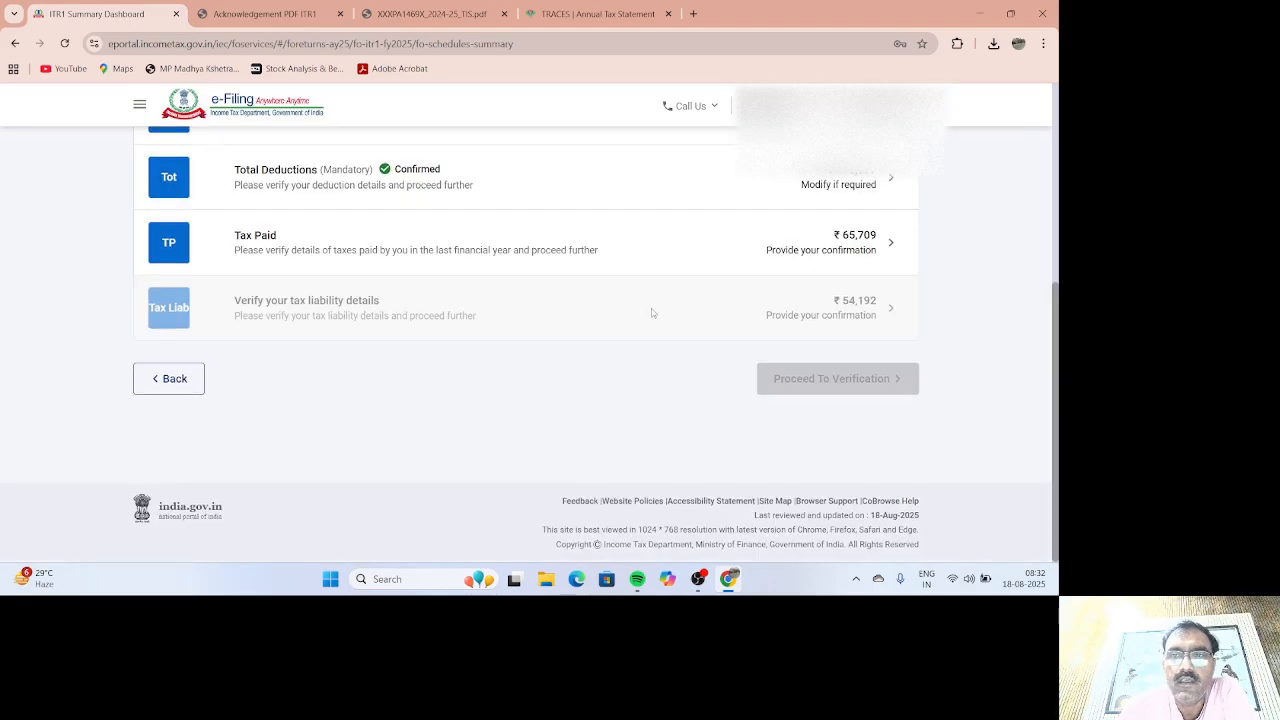
# Step: Expand Schedule TDS1 on Tax Paid and view the TIS PDF showing salary 9,58,560
pyautogui.click(625, 264)
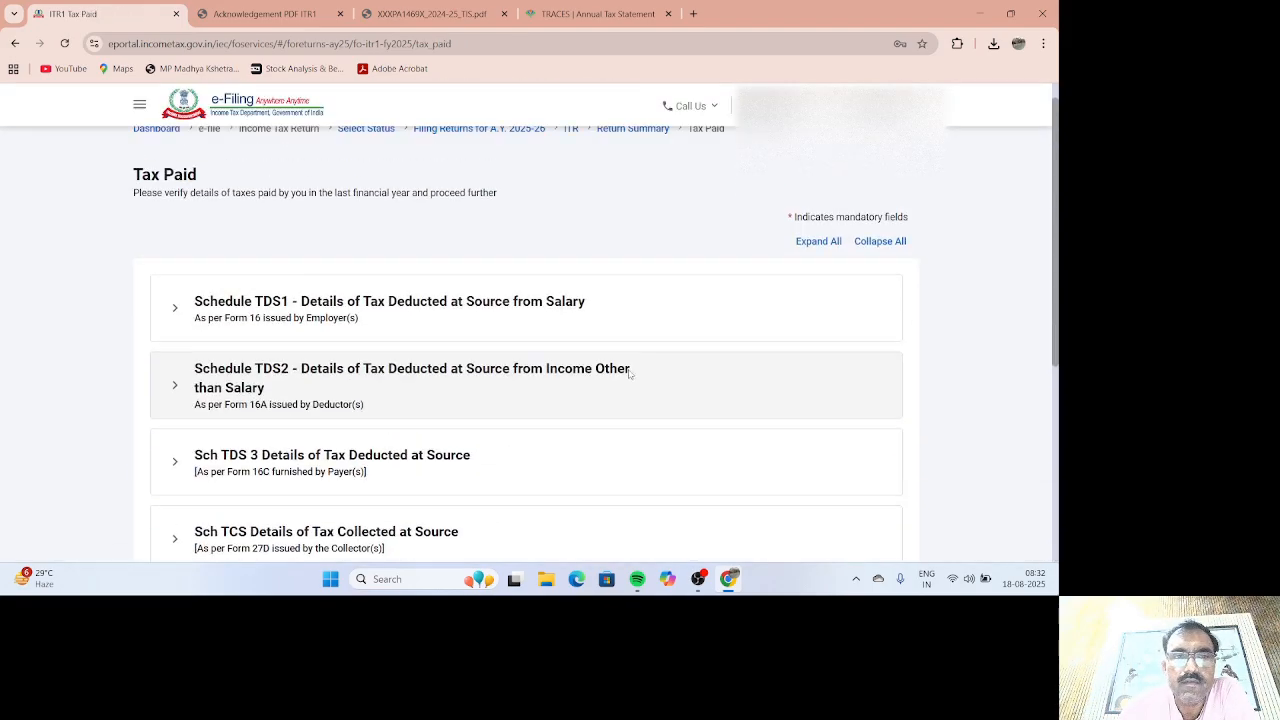
pyautogui.click(536, 305)
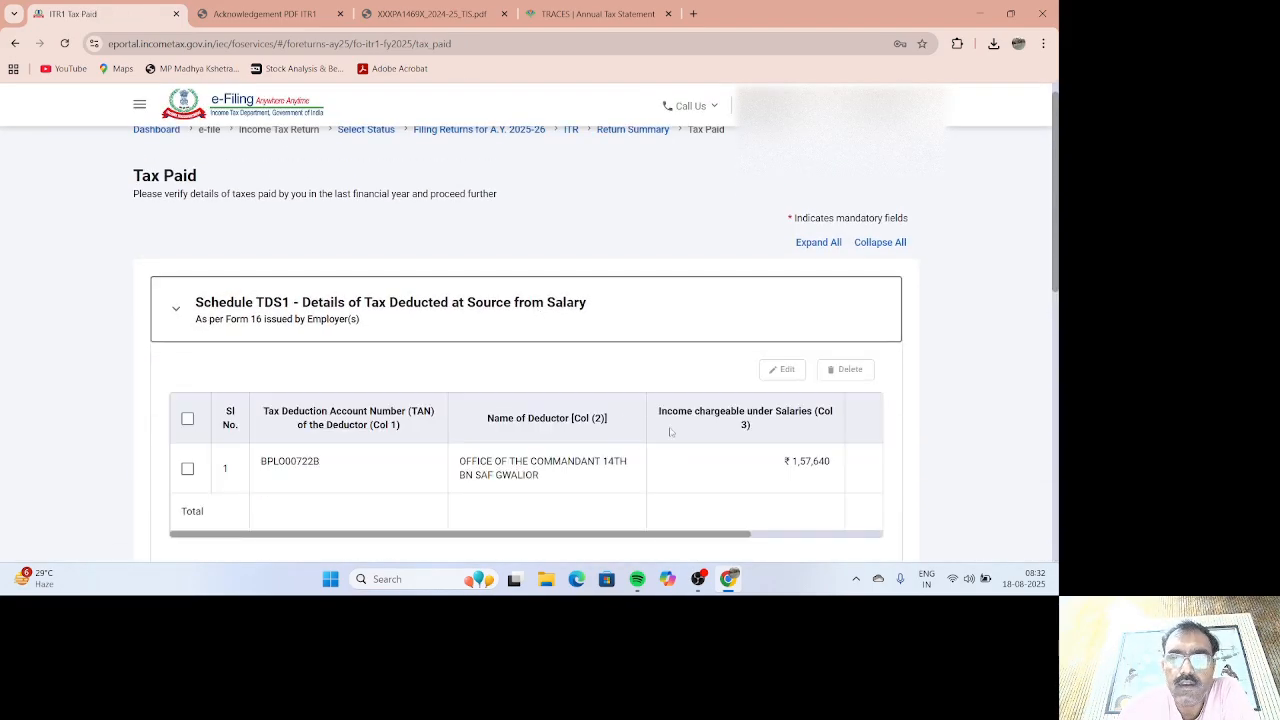
pyautogui.click(440, 15)
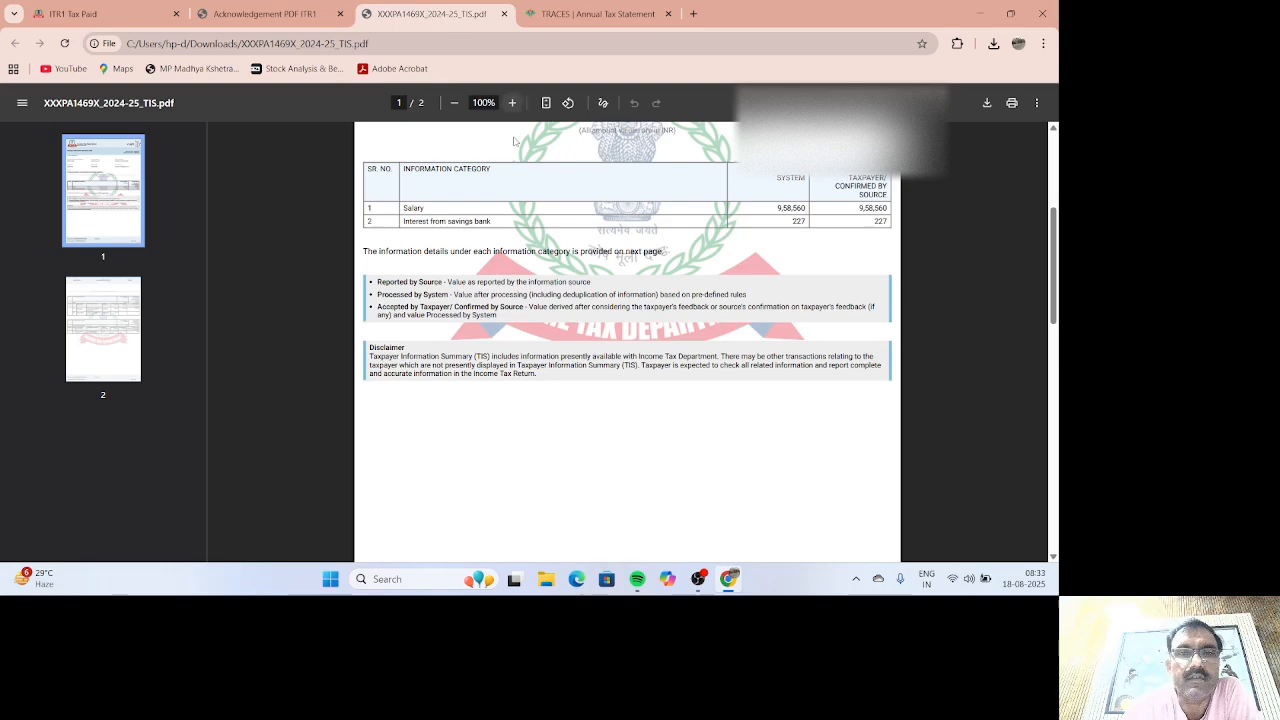
# Step: Compute 958560 − 50000 = 9,08,560 in Windows Calculator, then return to Chrome
pyautogui.click(330, 580)
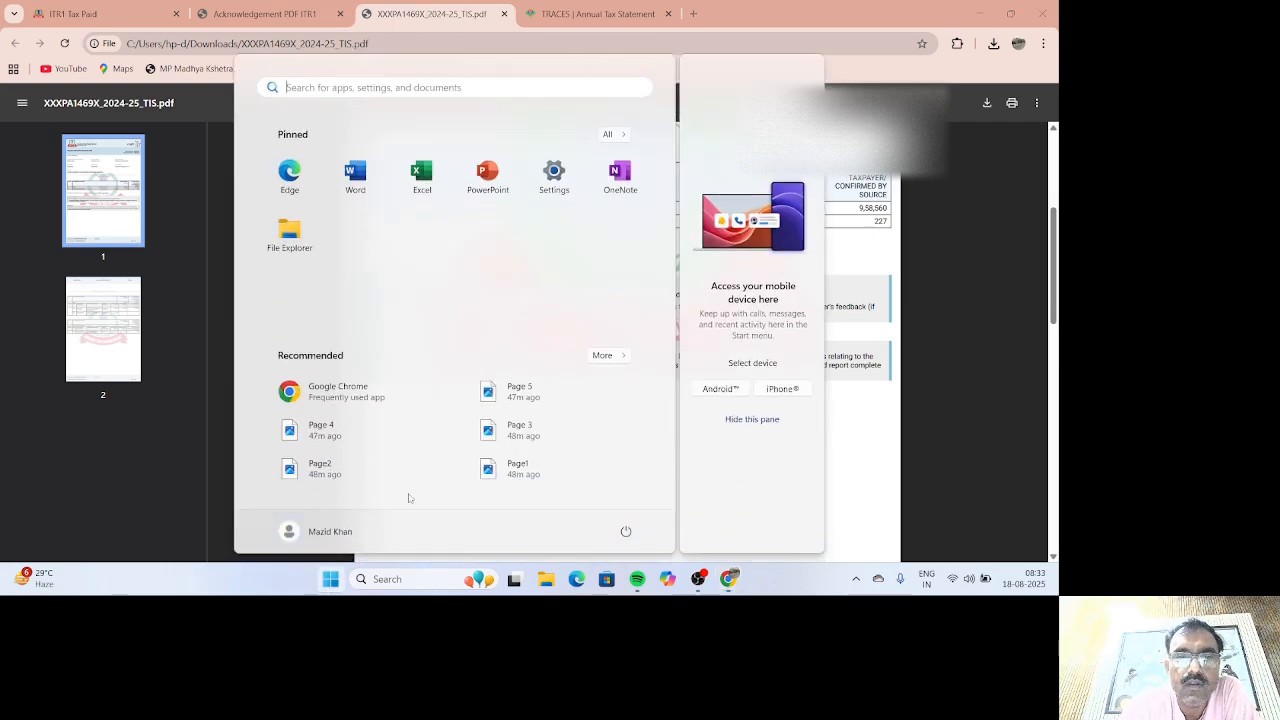
pyautogui.click(628, 135)
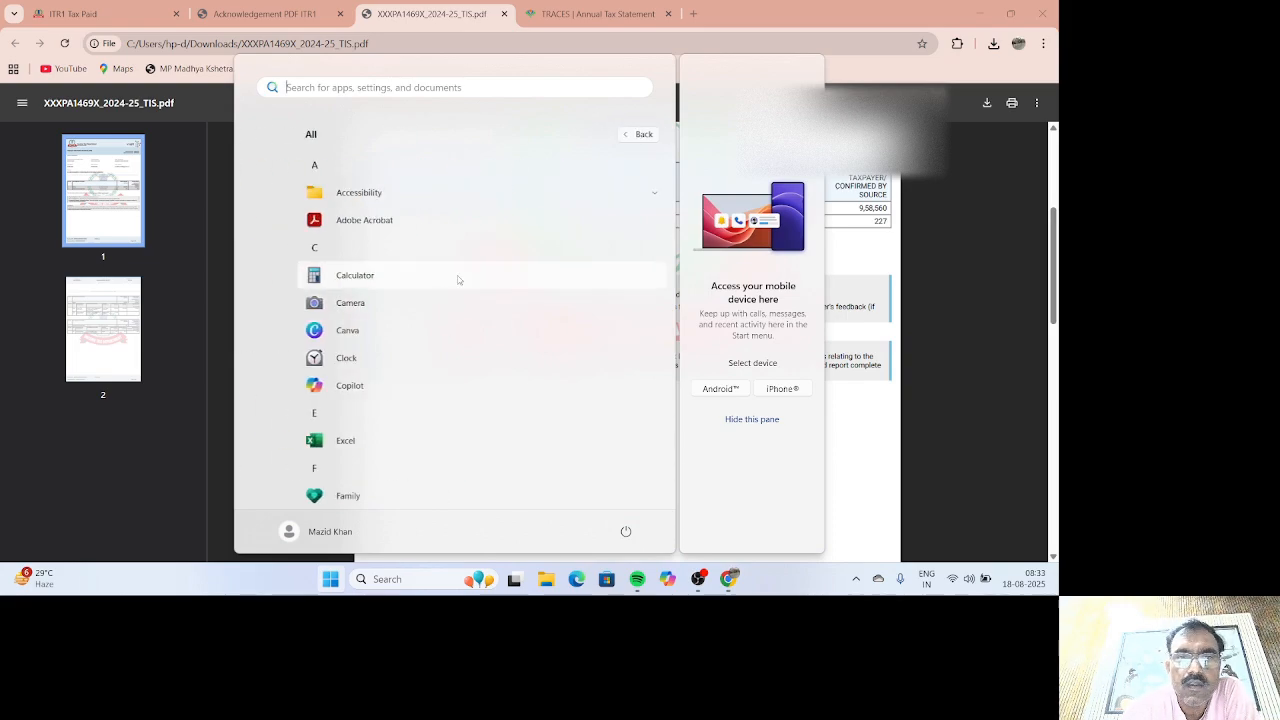
pyautogui.click(364, 279)
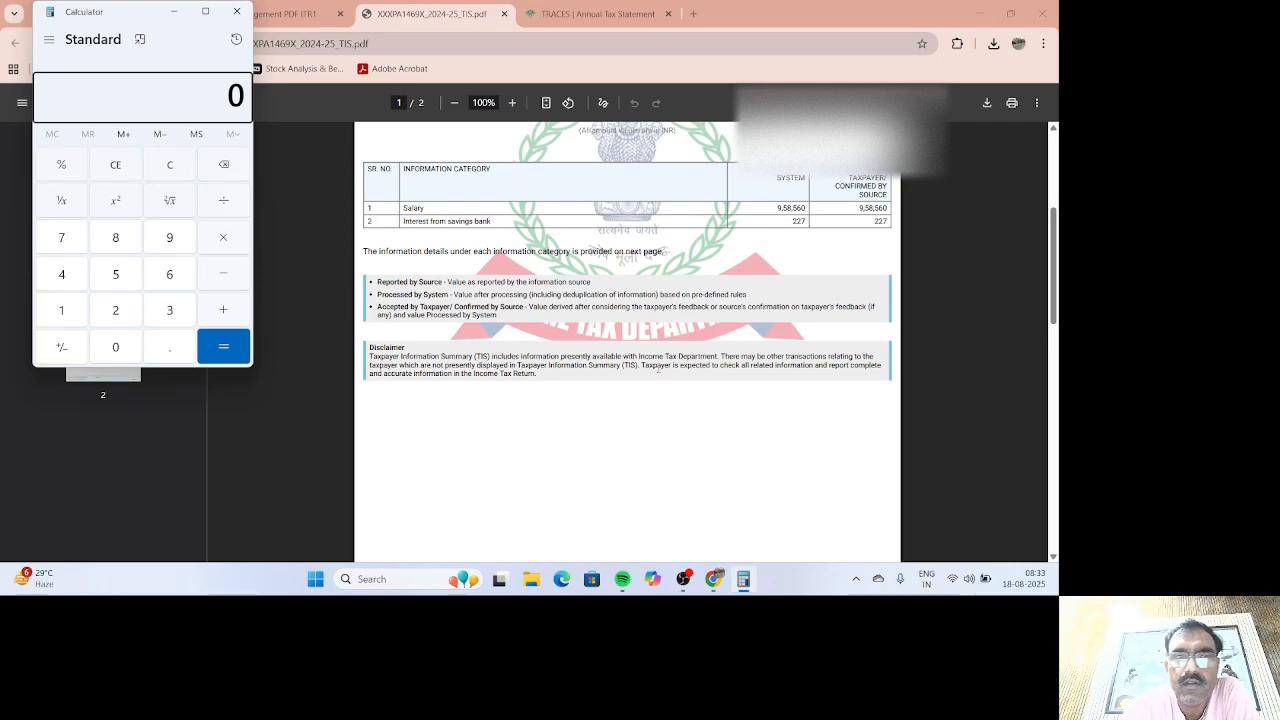
pyautogui.write('958')
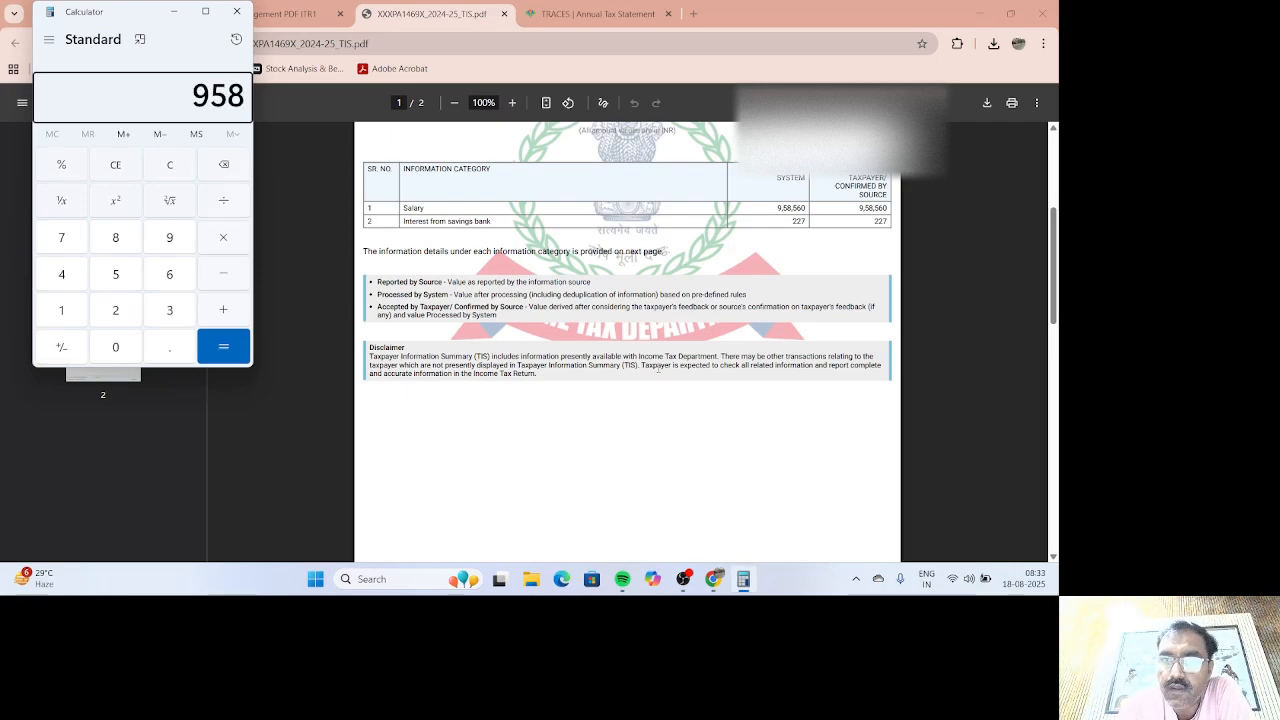
pyautogui.write('560 - 5')
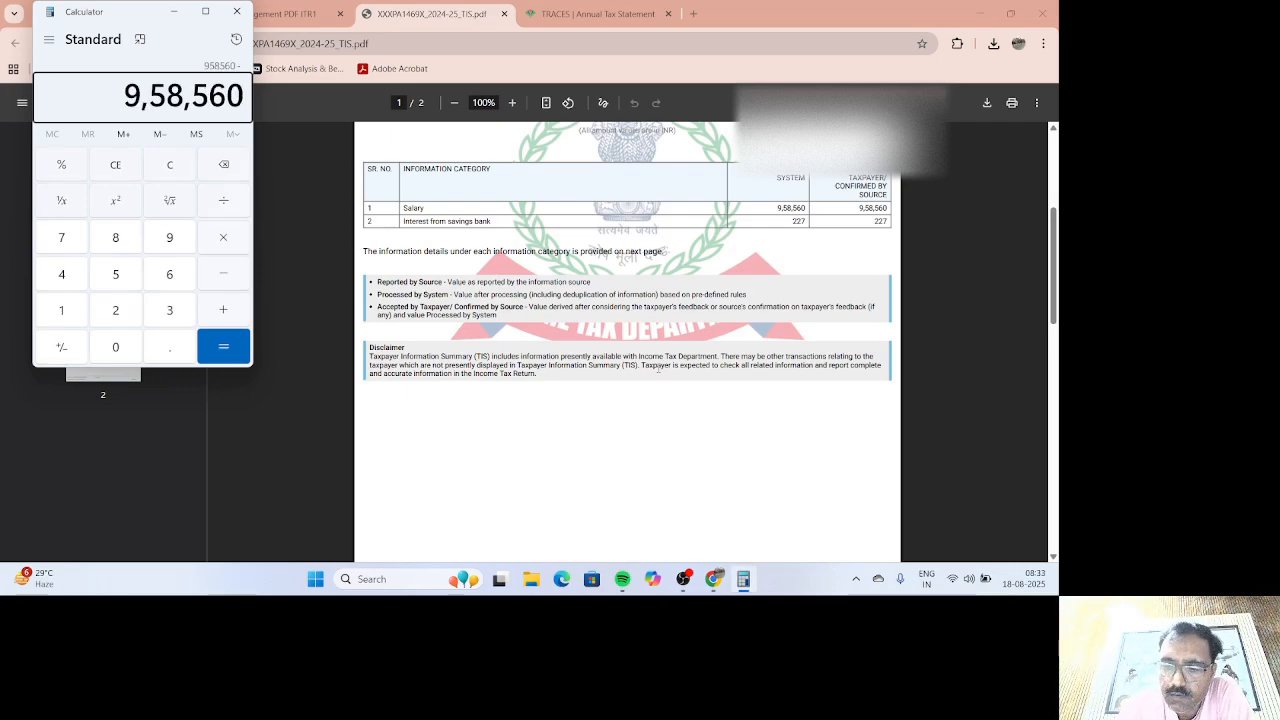
pyautogui.write('0000')
pyautogui.press('Return')
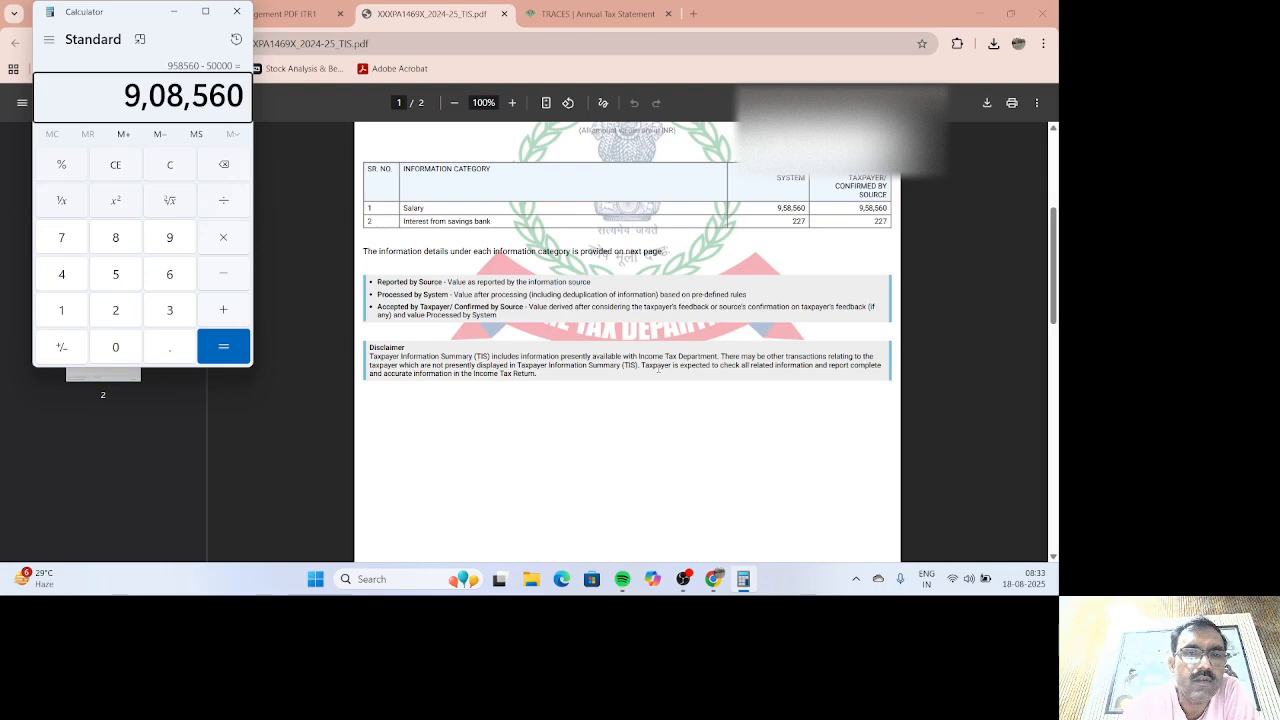
pyautogui.click(713, 579)
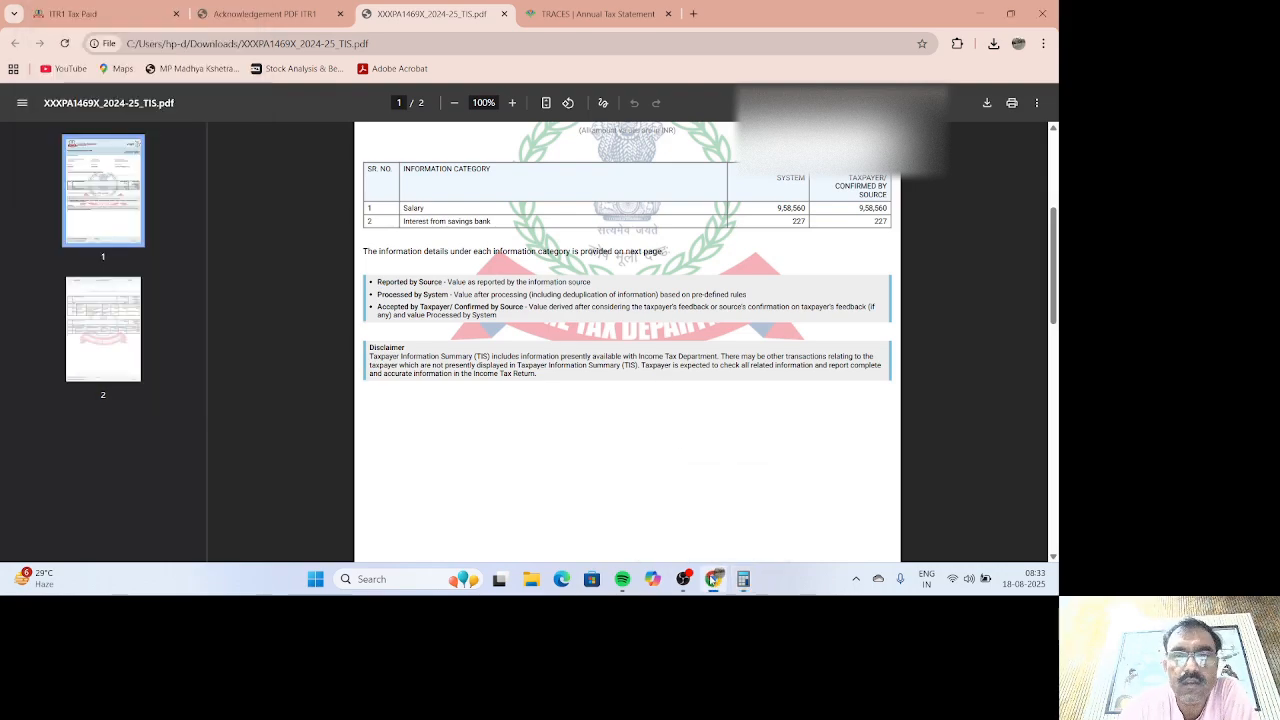
# Step: Back on the Tax Paid page, select the first salary TDS entry for editing
pyautogui.click(713, 579)
pyautogui.click(710, 579)
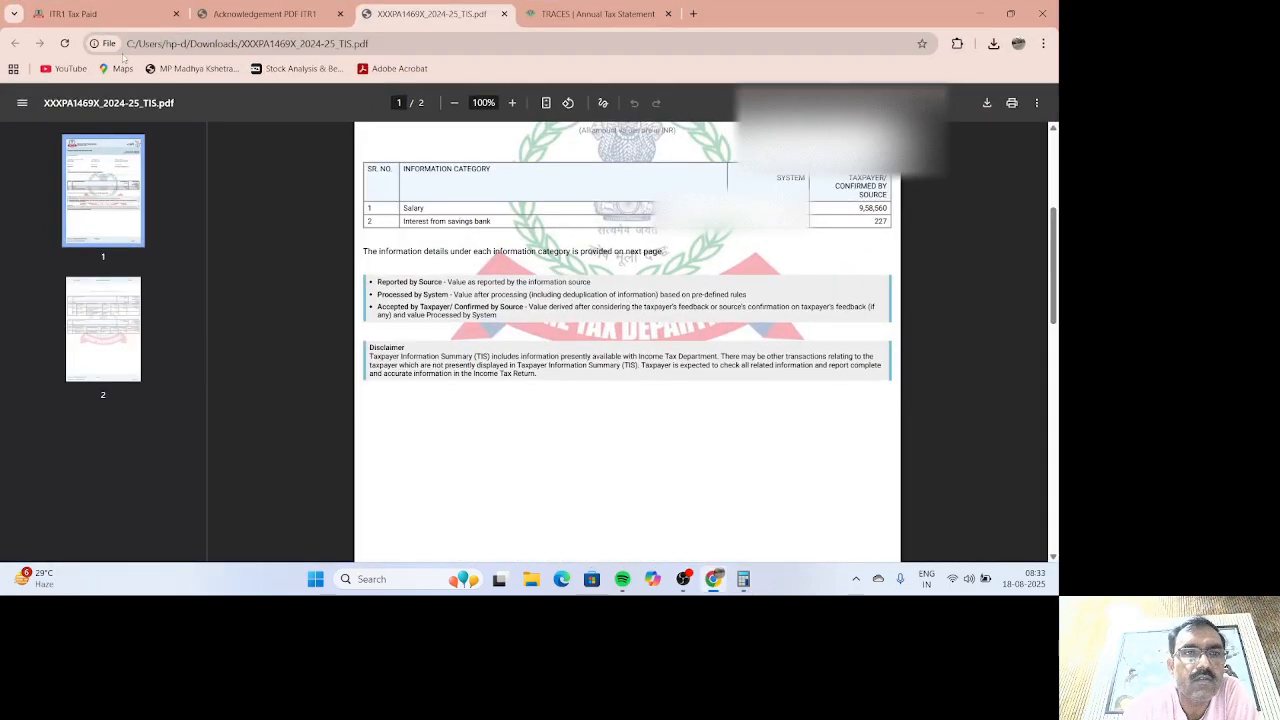
pyautogui.click(95, 14)
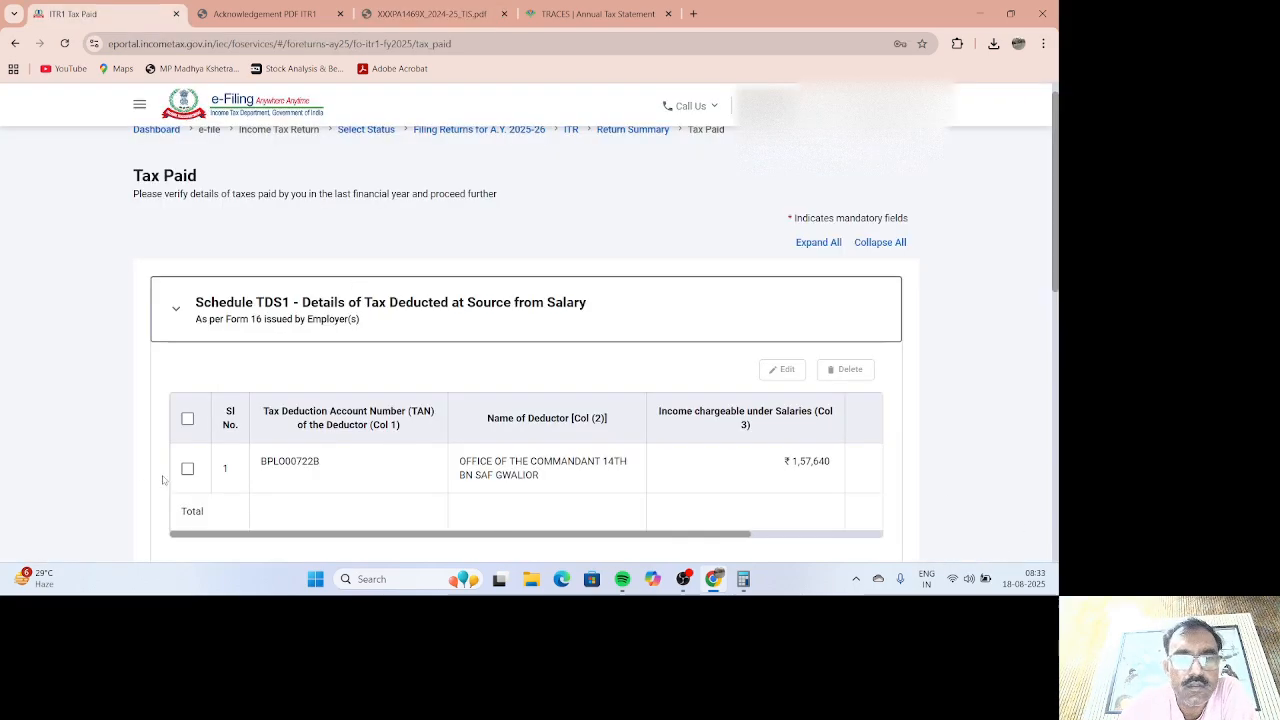
pyautogui.click(187, 468)
pyautogui.click(782, 369)
# Step: Change income chargeable under salaries to 908560, save the TDS1 entry, and check TDS2
pyautogui.scroll(-1, 790, 412)
pyautogui.doubleClick(217, 429)
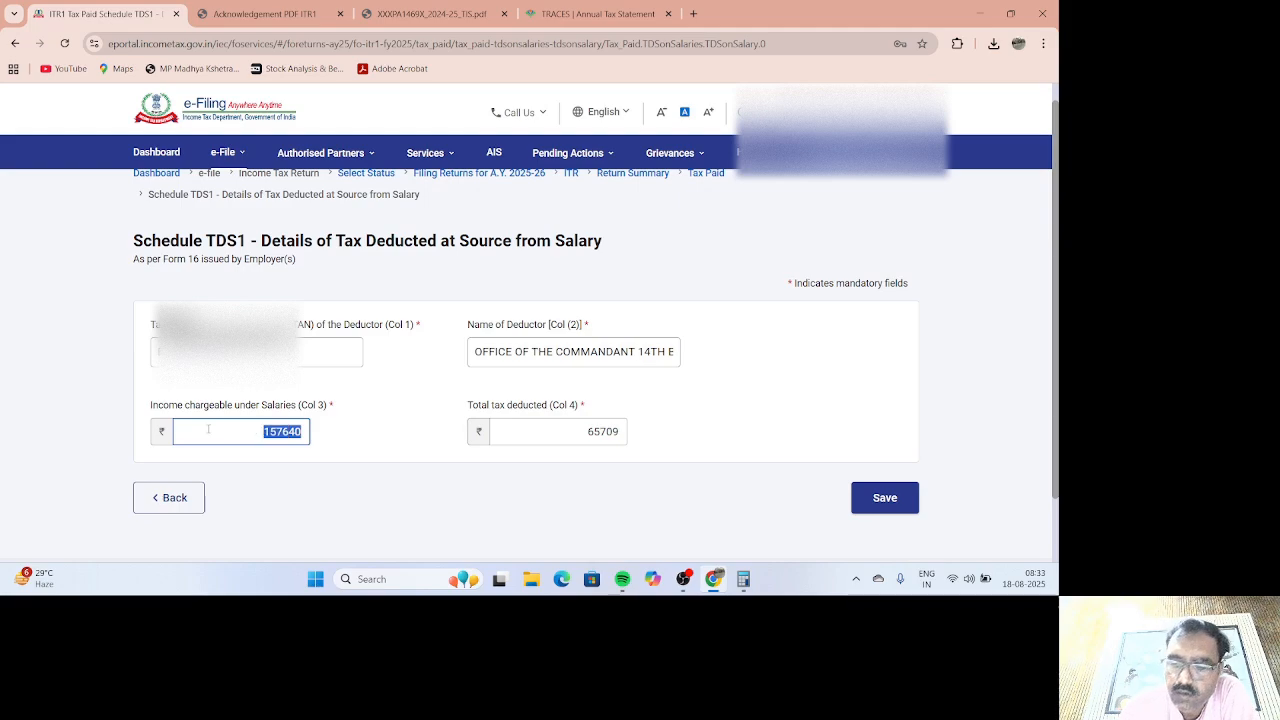
pyautogui.write('908560')
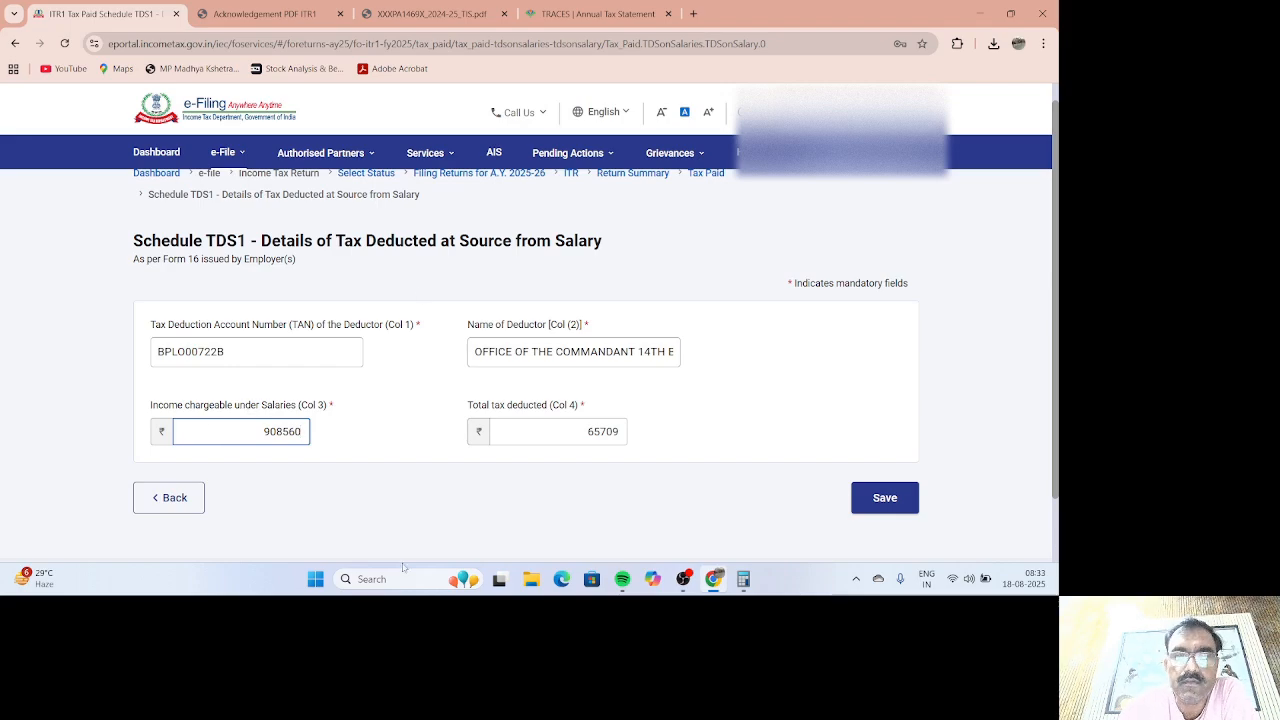
pyautogui.click(743, 579)
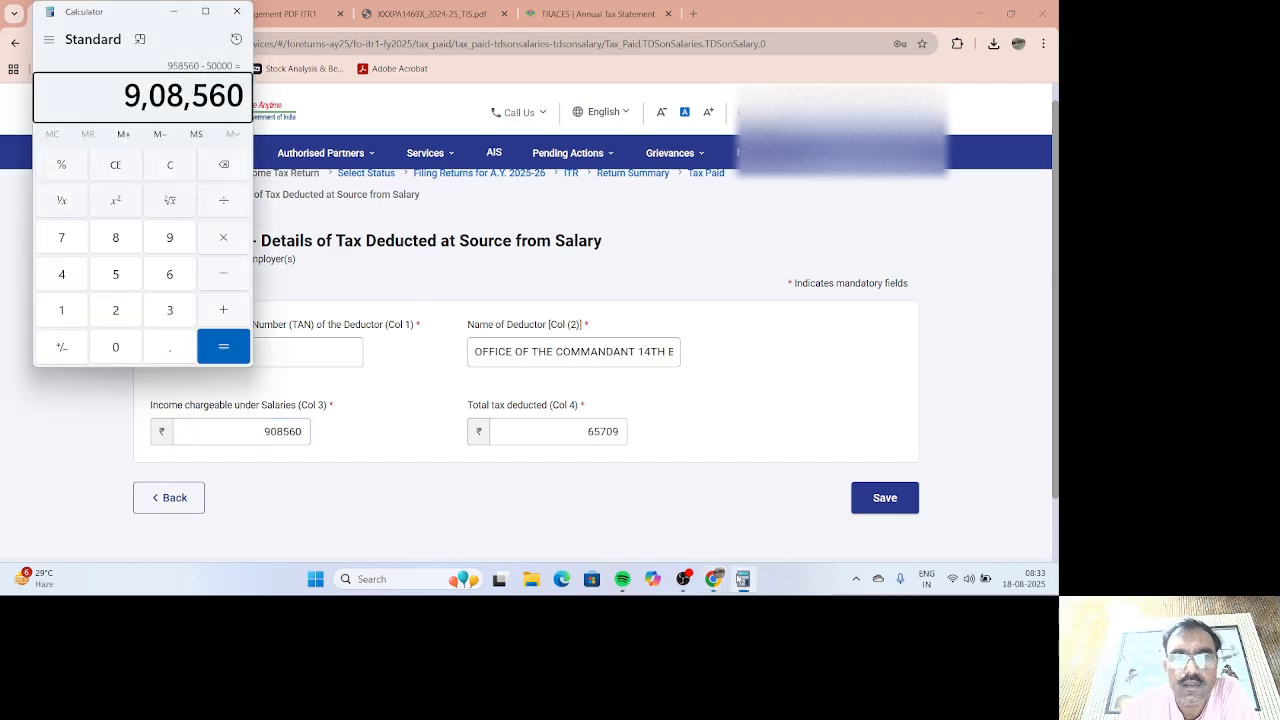
pyautogui.click(743, 579)
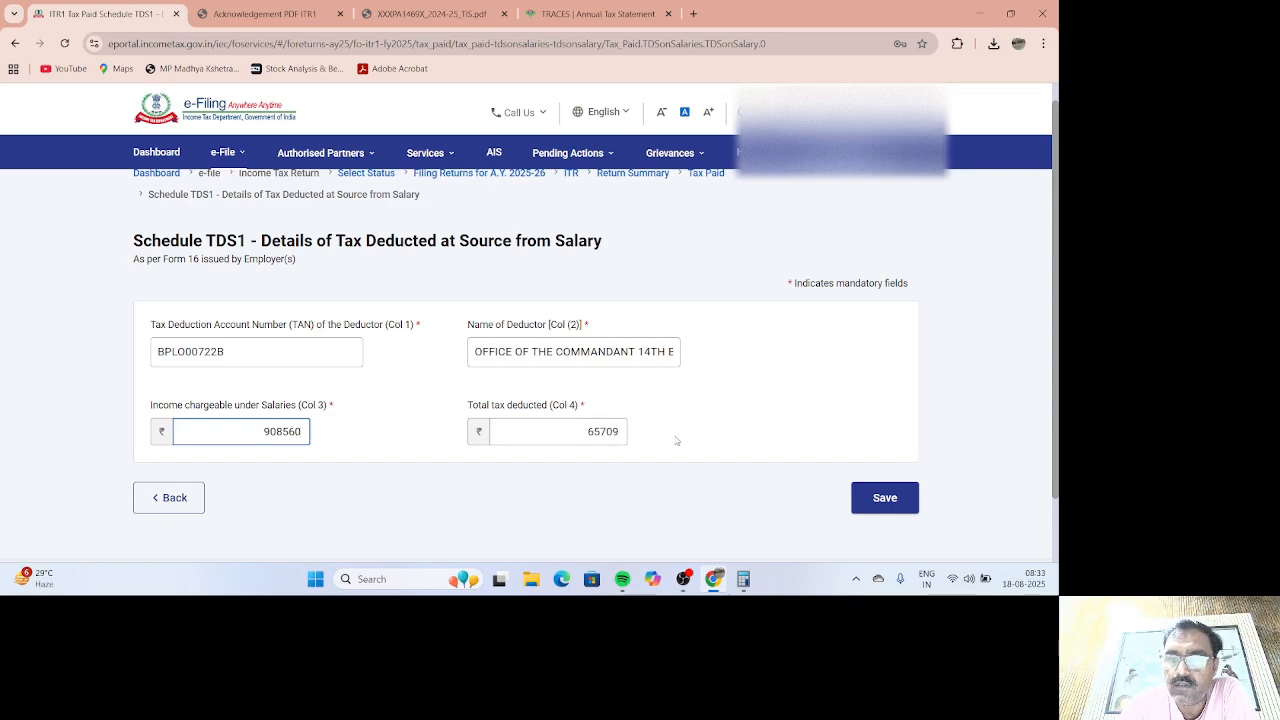
pyautogui.click(873, 499)
pyautogui.click(430, 418)
pyautogui.scroll(-3, 446, 437)
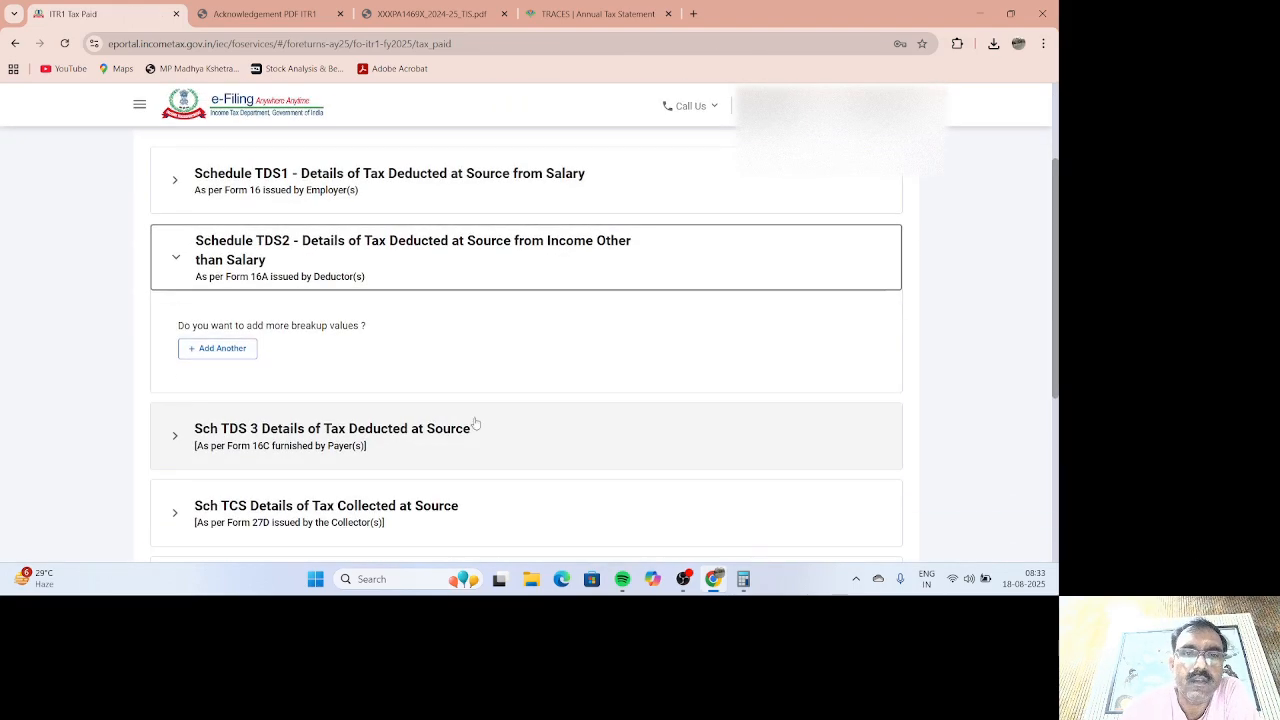
pyautogui.scroll(-5, 478, 421)
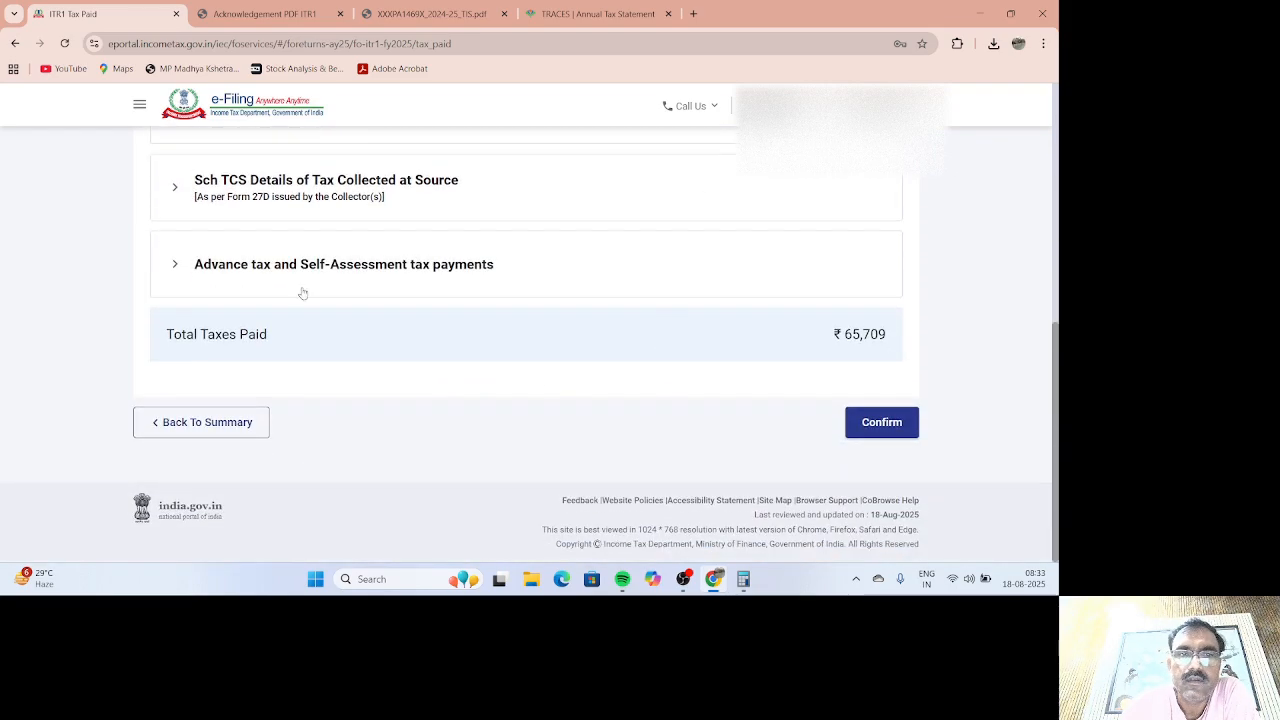
# Step: Confirm taxes paid of ₹65,709, then review the slab-wise computation and confirm the ₹54,192 liability
pyautogui.click(330, 266)
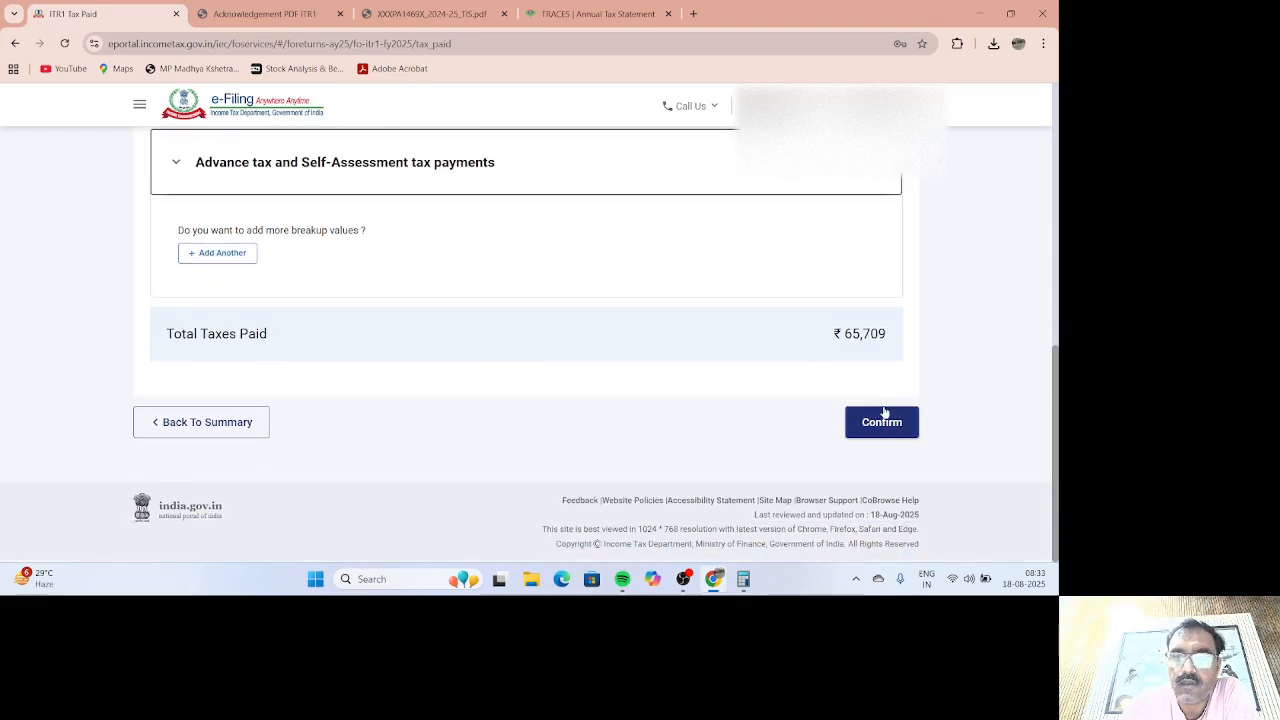
pyautogui.click(885, 421)
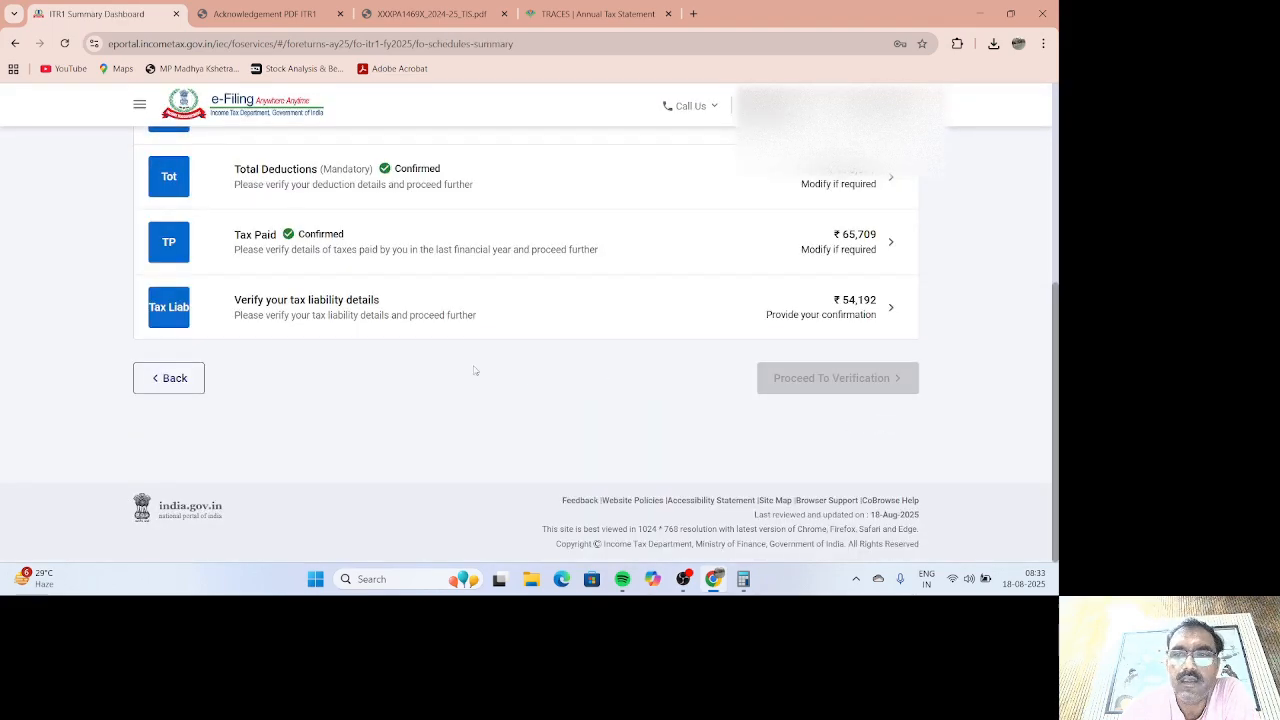
pyautogui.click(492, 308)
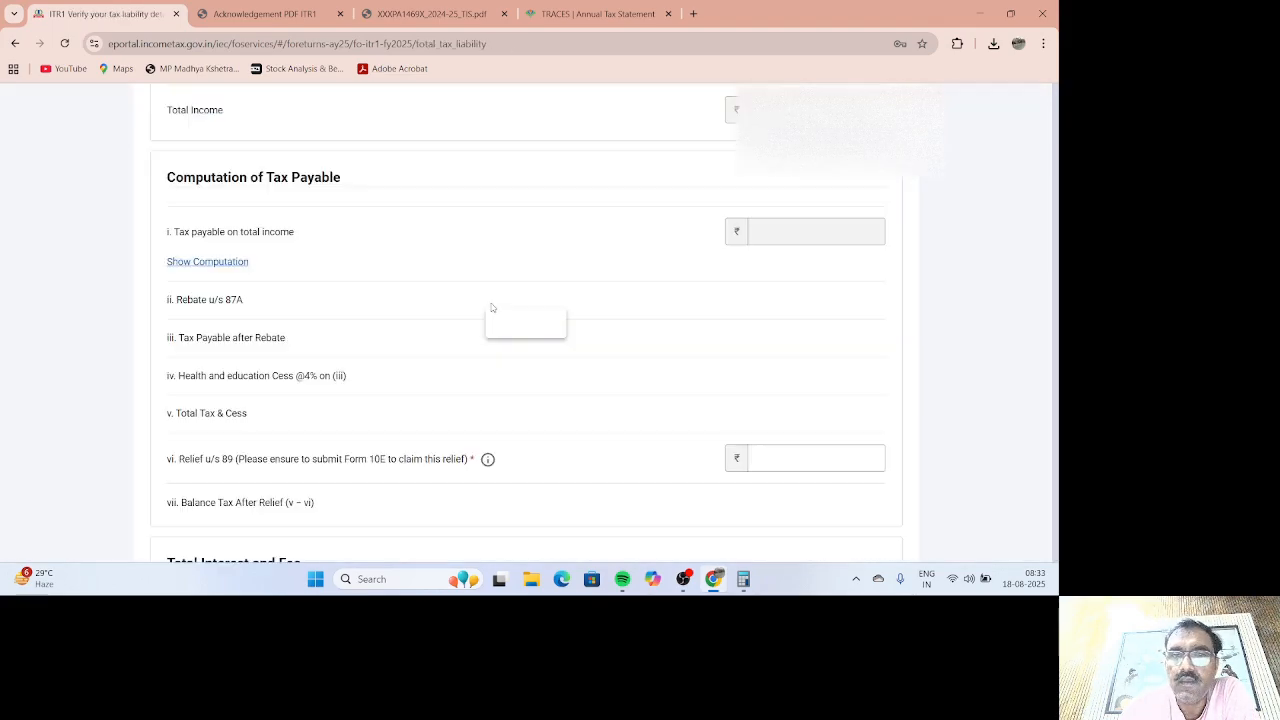
pyautogui.scroll(2, 508, 358)
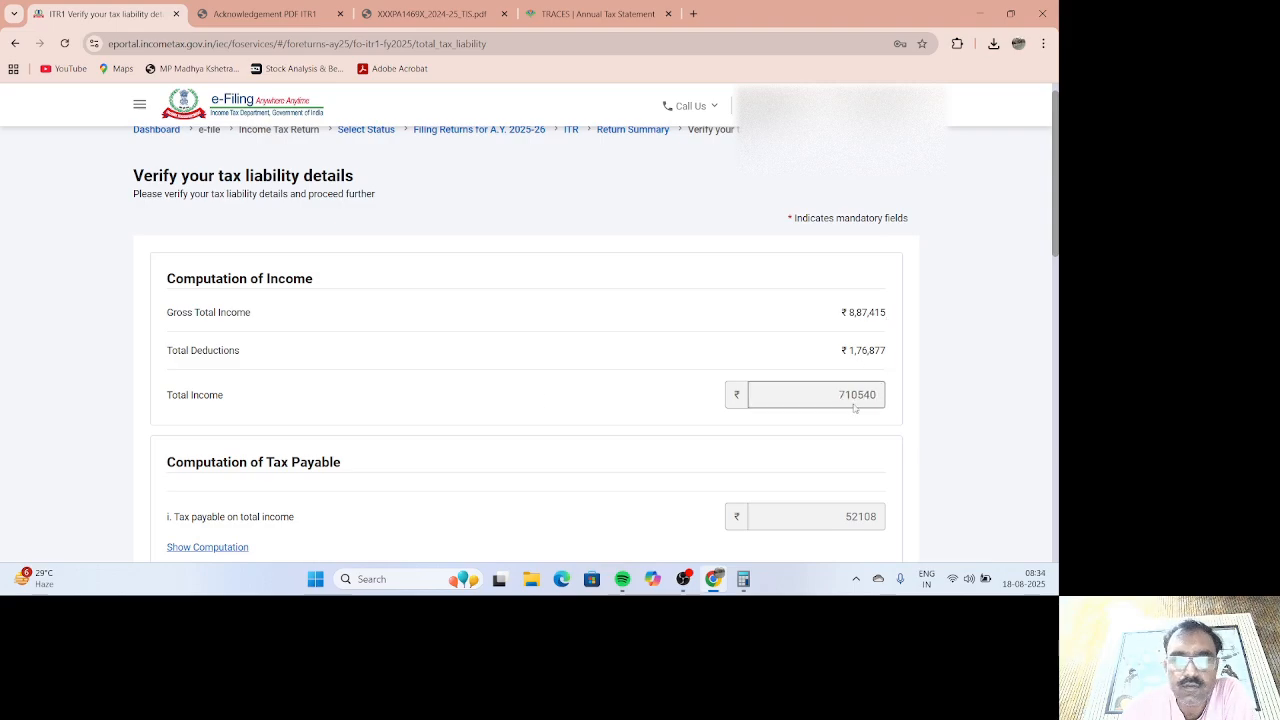
pyautogui.scroll(-2, 858, 394)
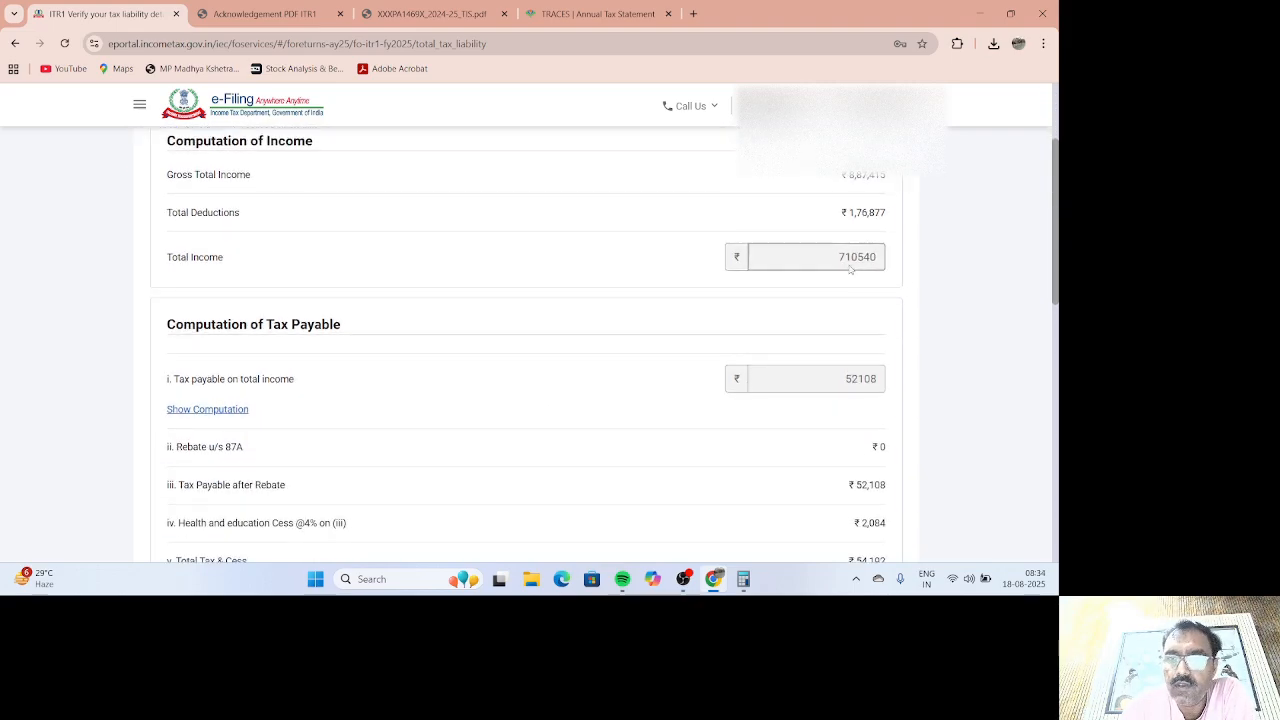
pyautogui.scroll(-2, 789, 409)
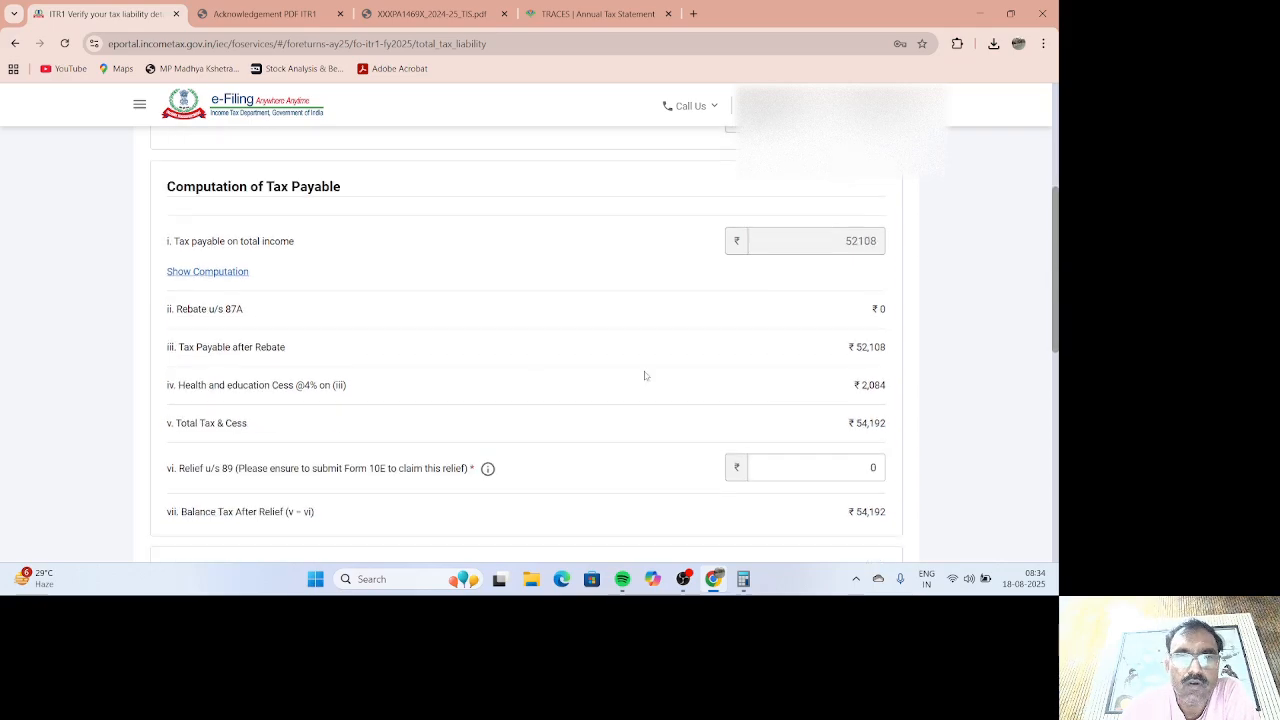
pyautogui.click(222, 274)
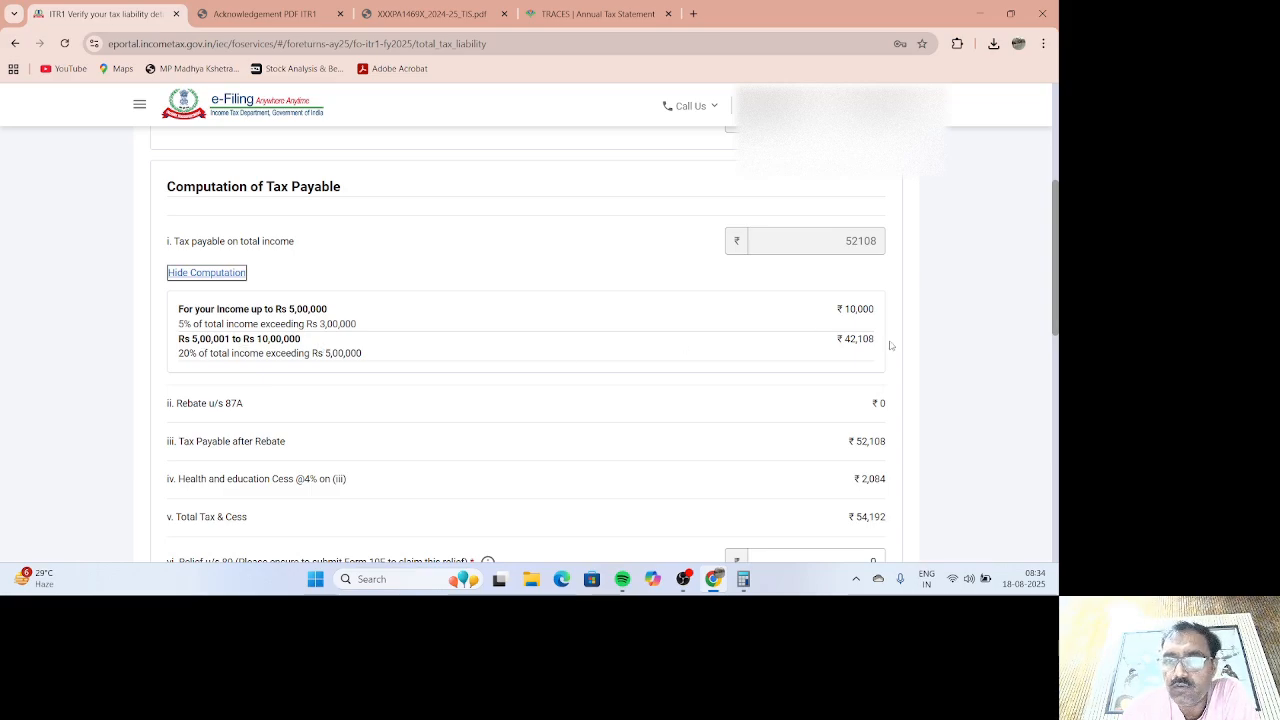
pyautogui.scroll(-2, 868, 385)
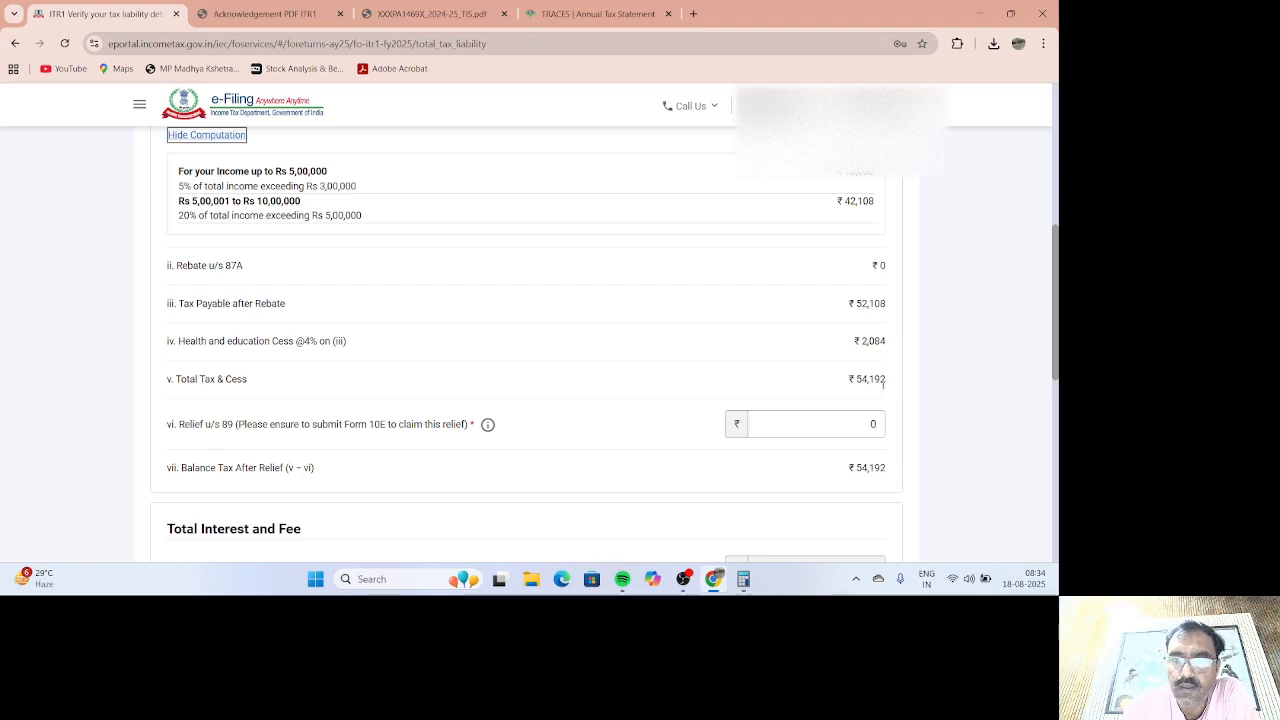
pyautogui.scroll(-1, 870, 404)
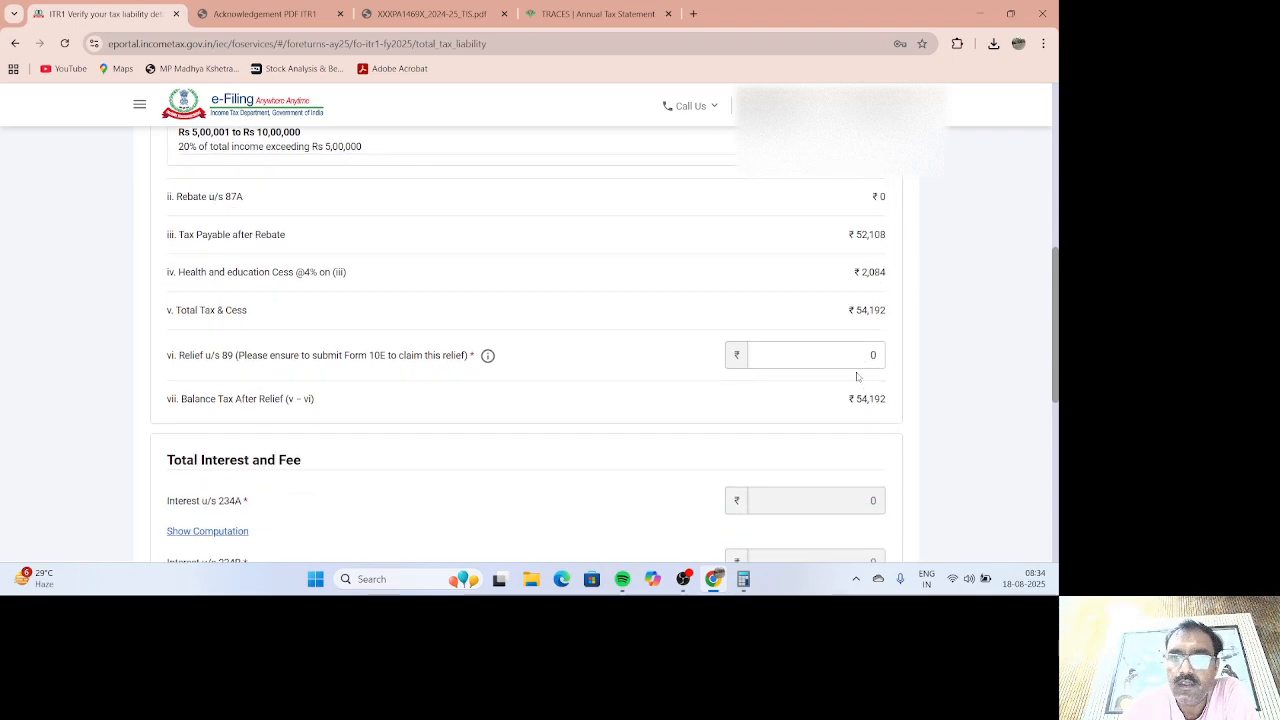
pyautogui.scroll(-4, 865, 385)
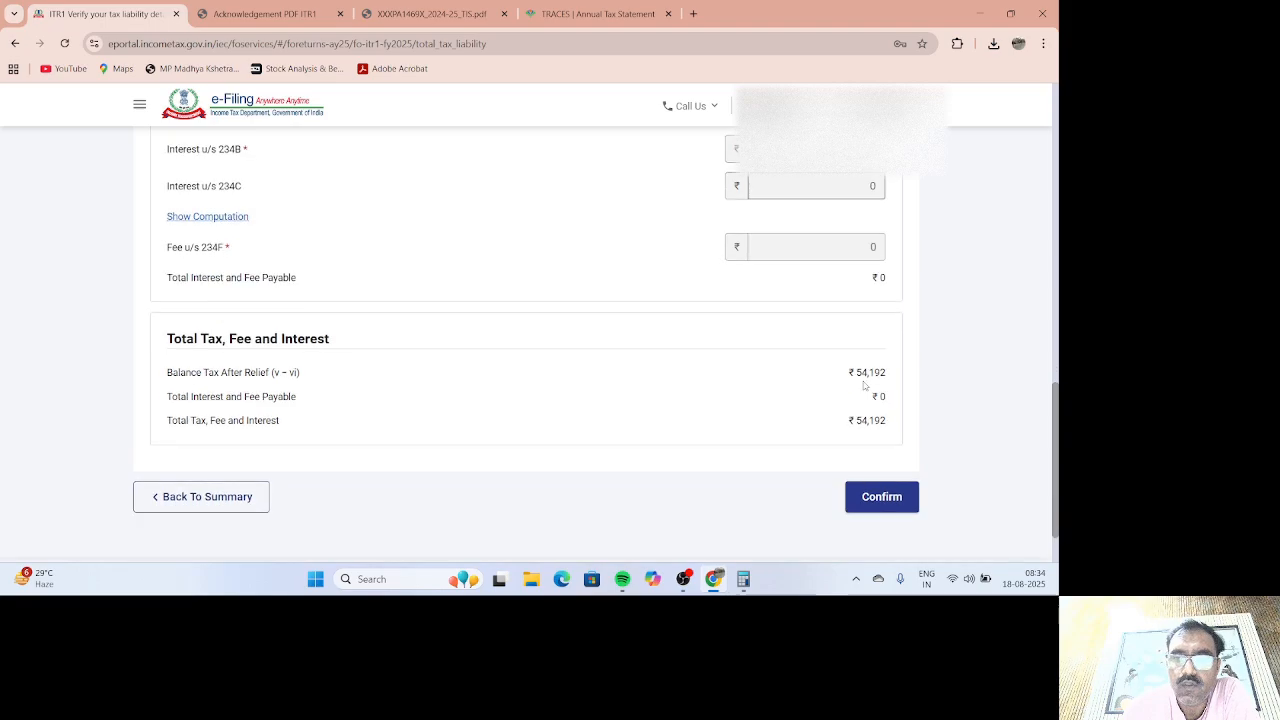
pyautogui.scroll(-1, 865, 385)
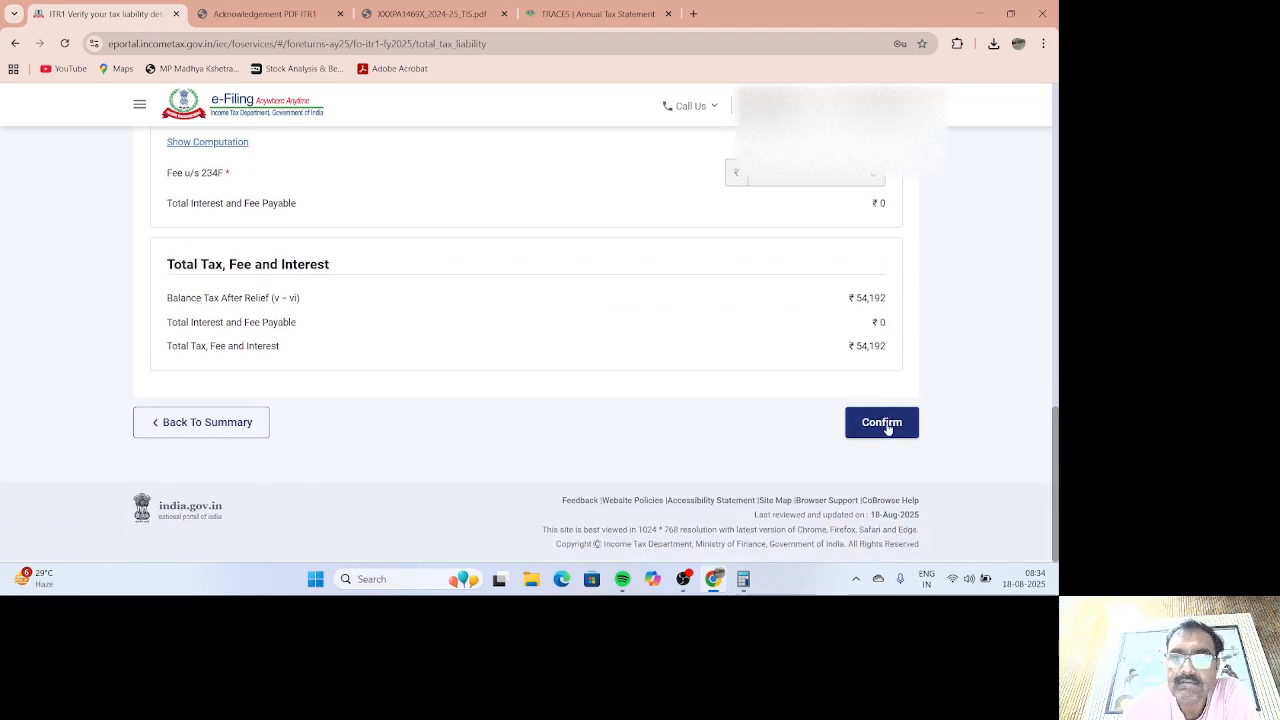
pyautogui.click(884, 424)
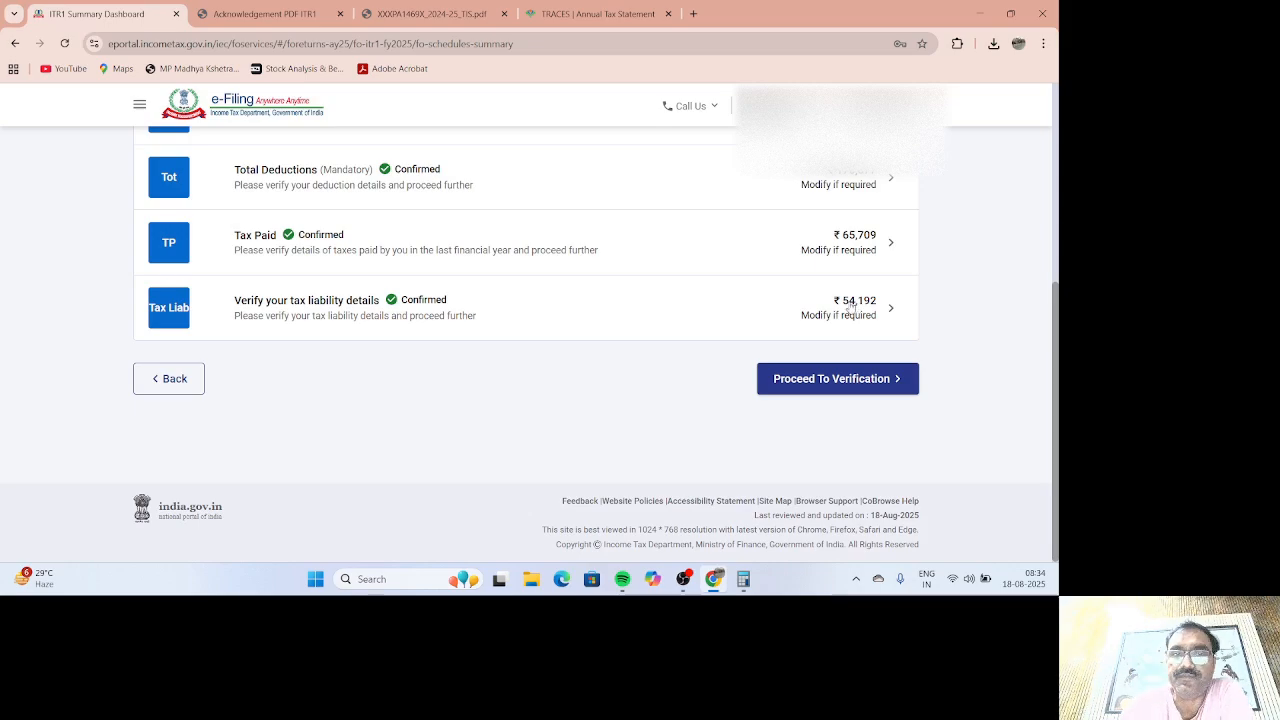
# Step: Review the tax summary down to the ₹11,520 refund and proceed to Preview and Submit
pyautogui.click(862, 378)
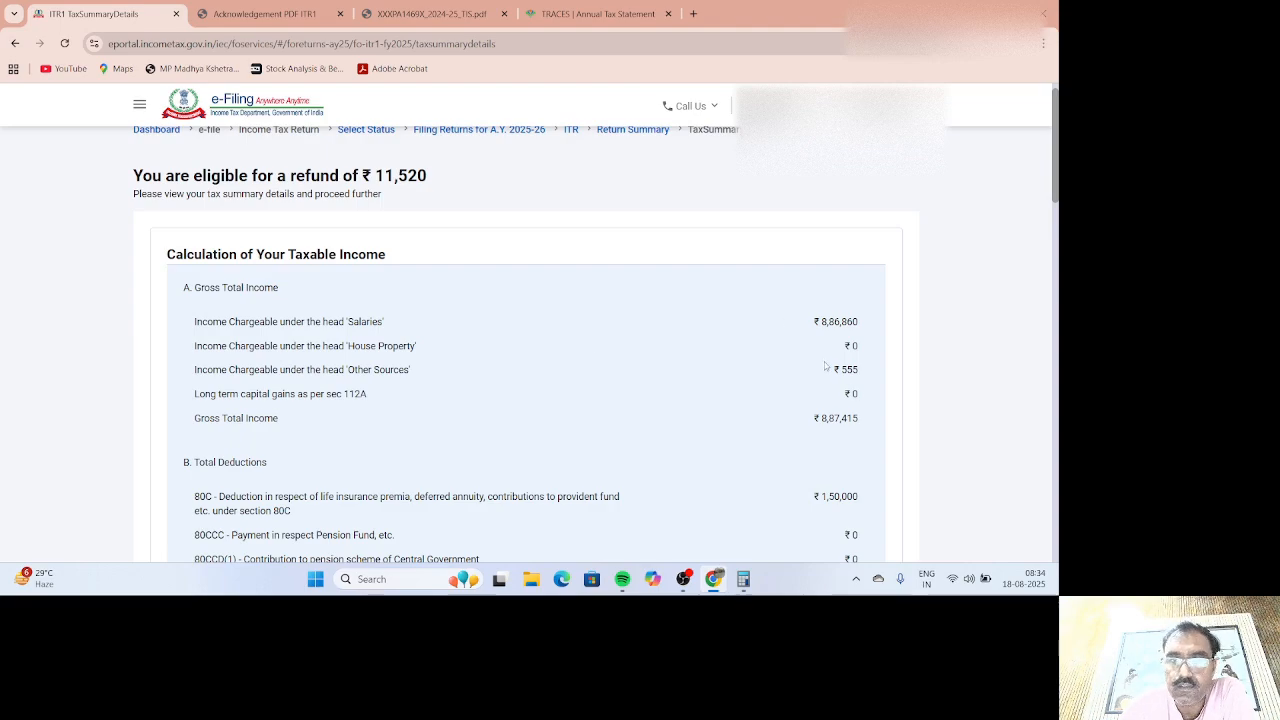
pyautogui.scroll(-2, 825, 366)
pyautogui.scroll(-2, 823, 362)
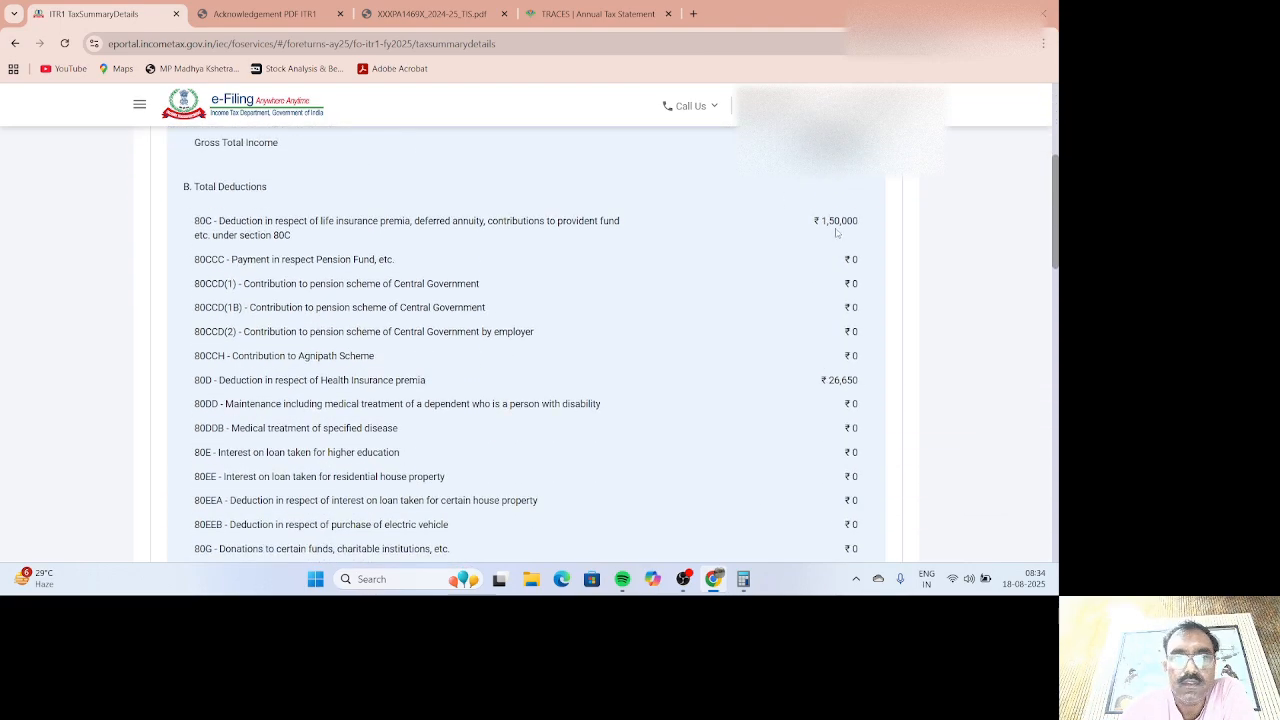
pyautogui.scroll(-3, 831, 395)
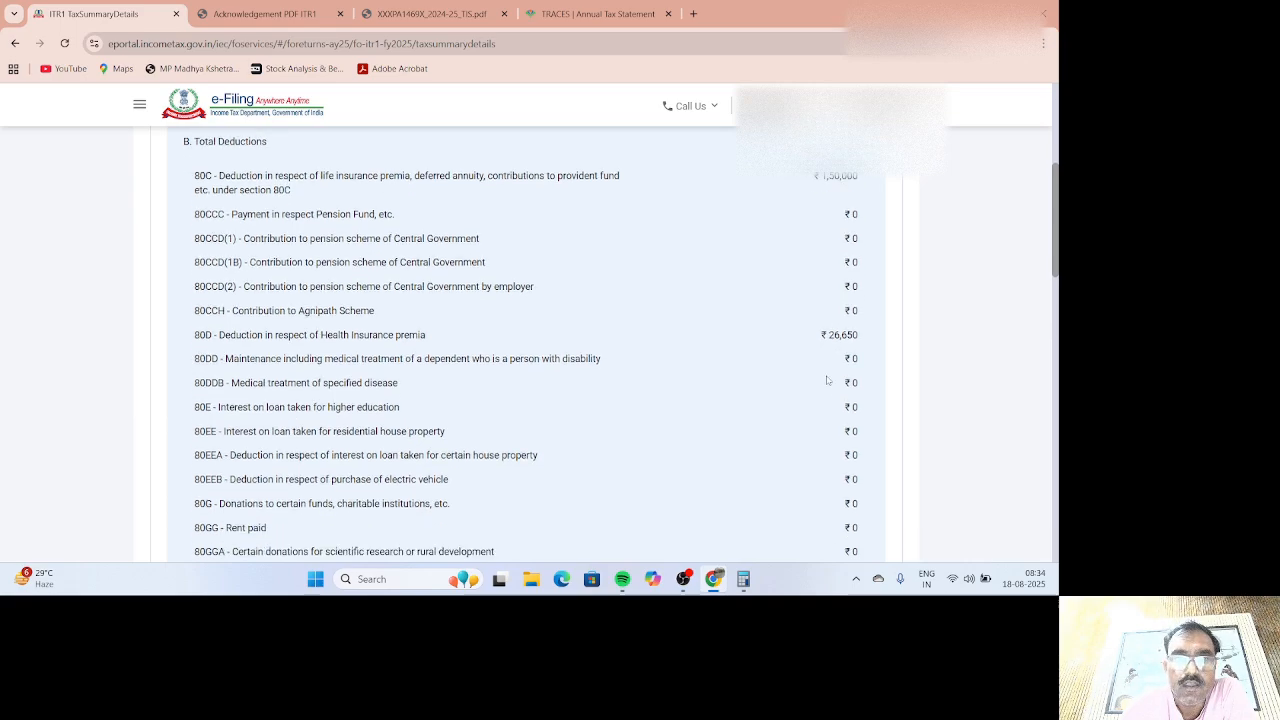
pyautogui.scroll(-4, 838, 340)
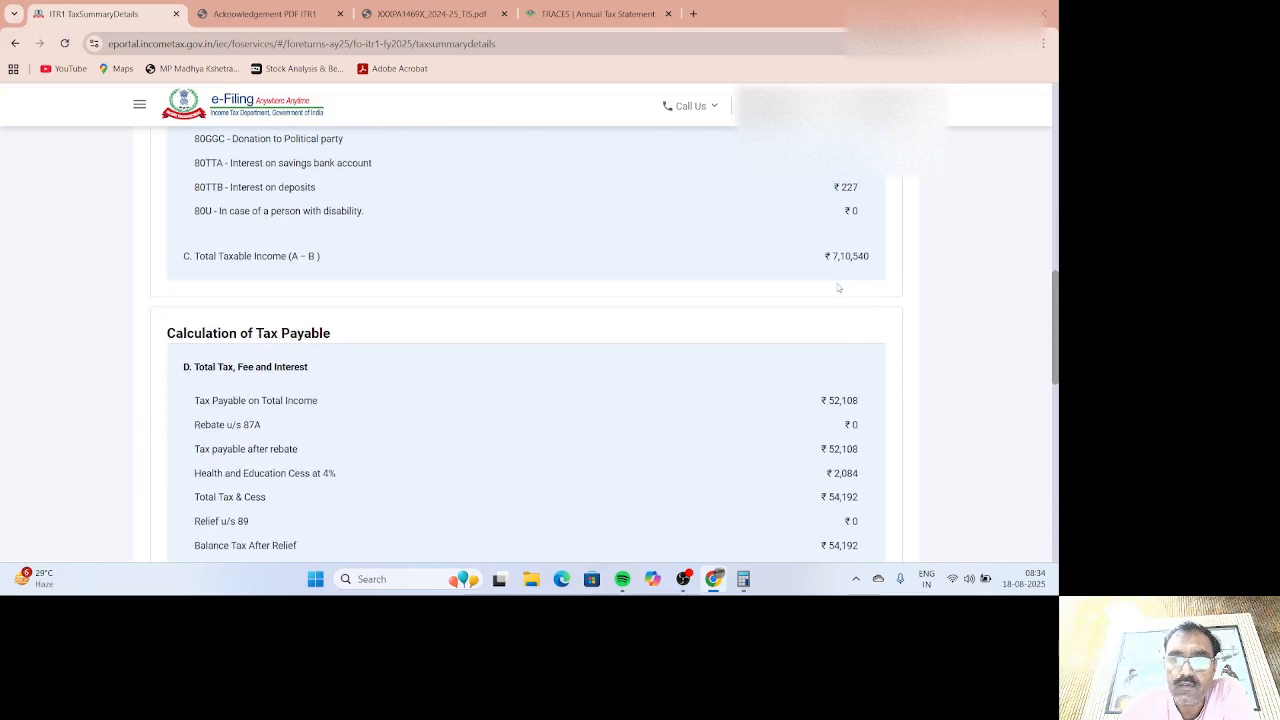
pyautogui.scroll(-1, 866, 287)
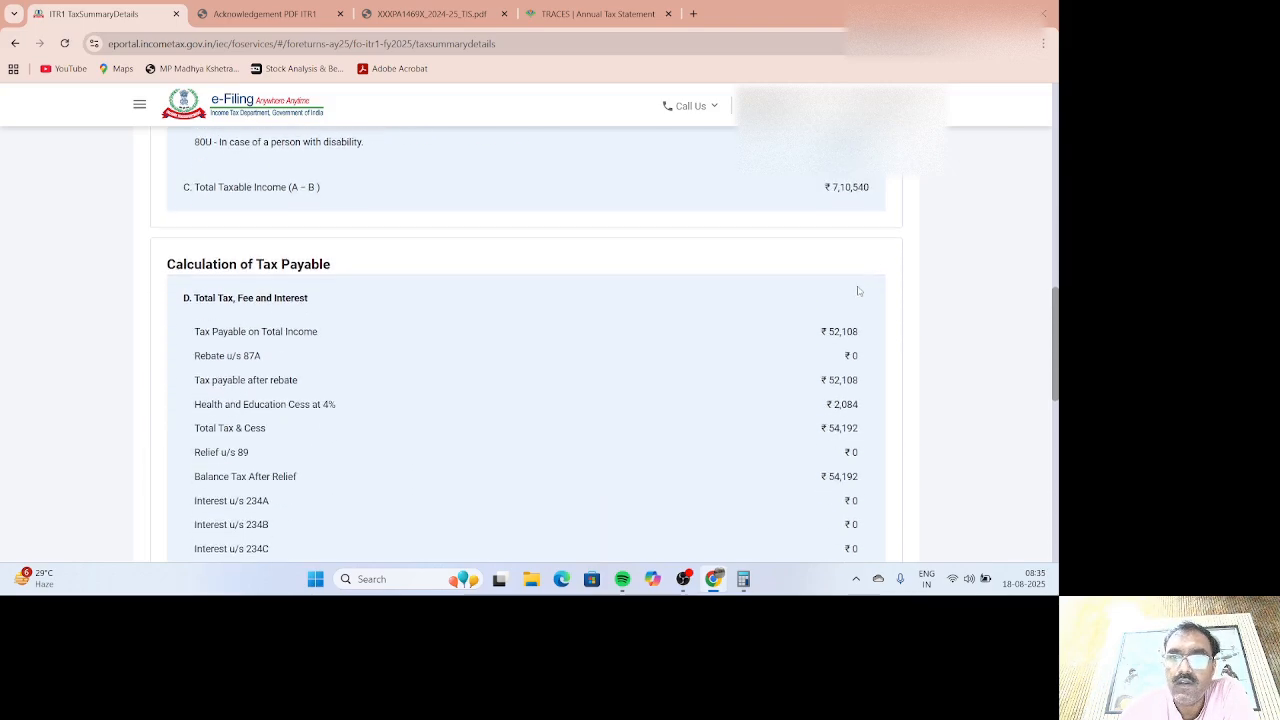
pyautogui.scroll(-7, 837, 375)
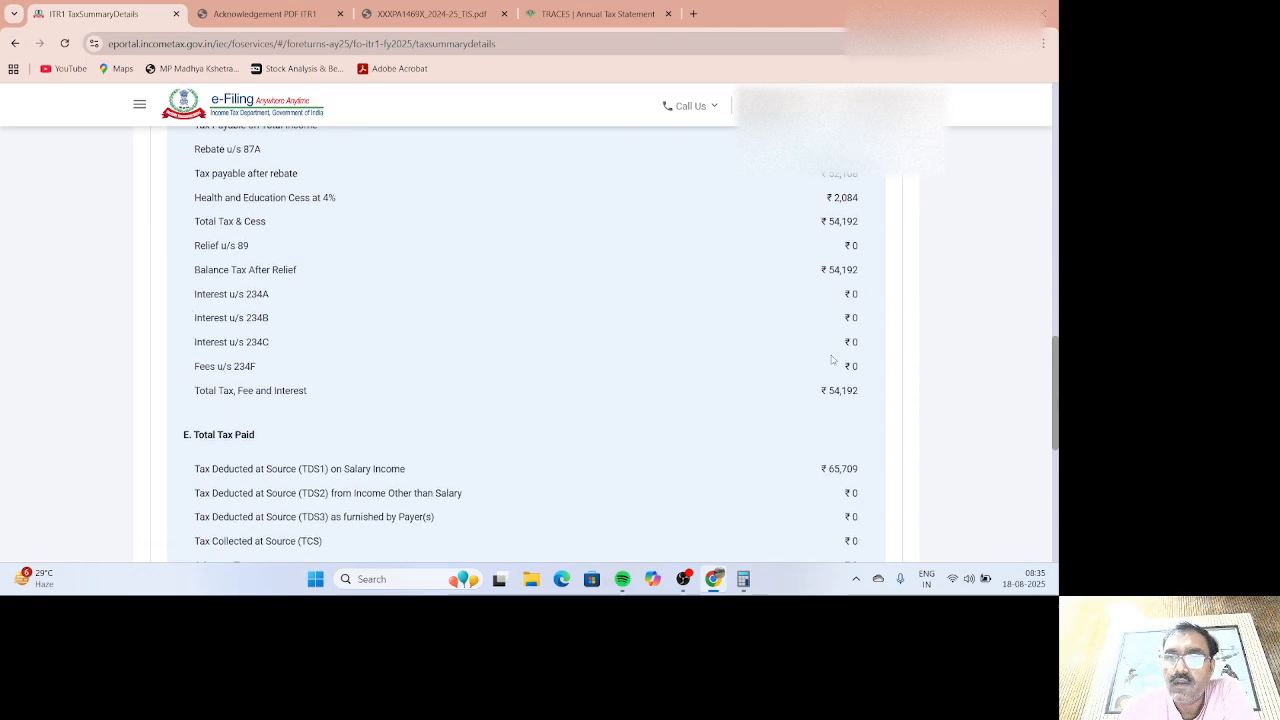
pyautogui.scroll(-2, 831, 363)
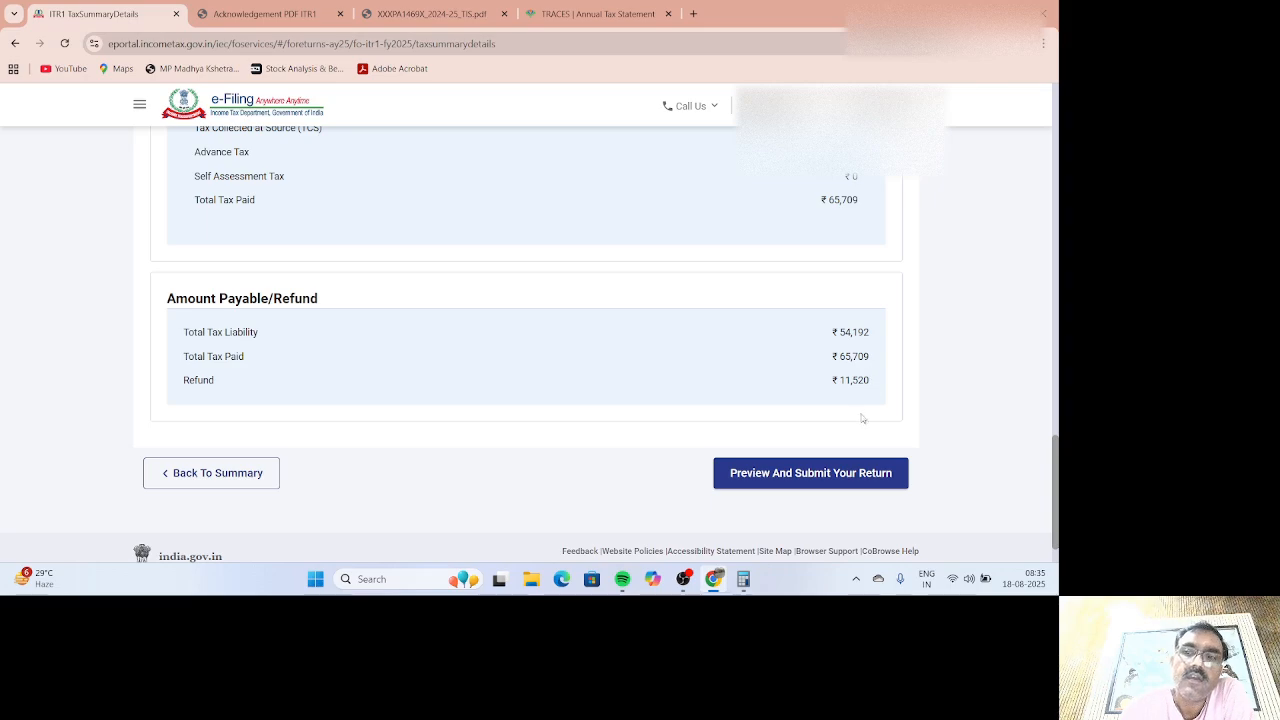
pyautogui.click(824, 477)
# Step: Accept the declaration, set the place to GWALIOR, and run validation on the return
pyautogui.click(155, 334)
pyautogui.click(218, 502)
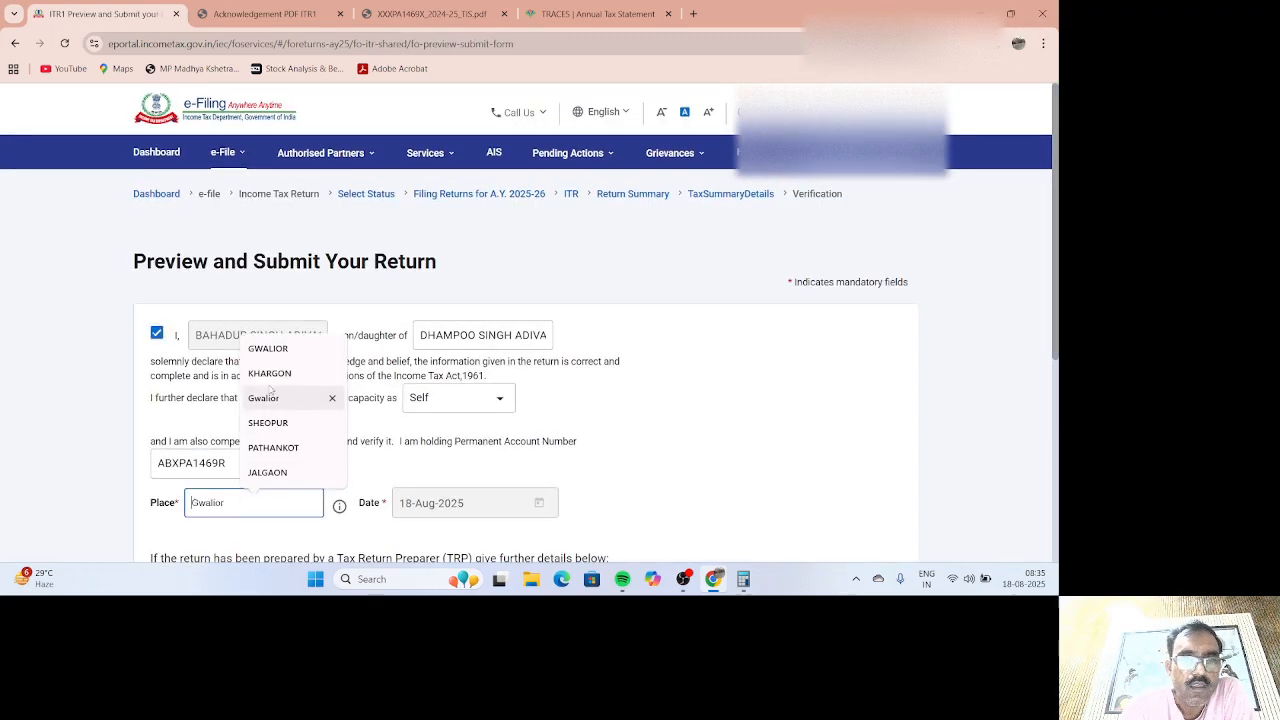
pyautogui.click(270, 350)
pyautogui.scroll(-4, 520, 420)
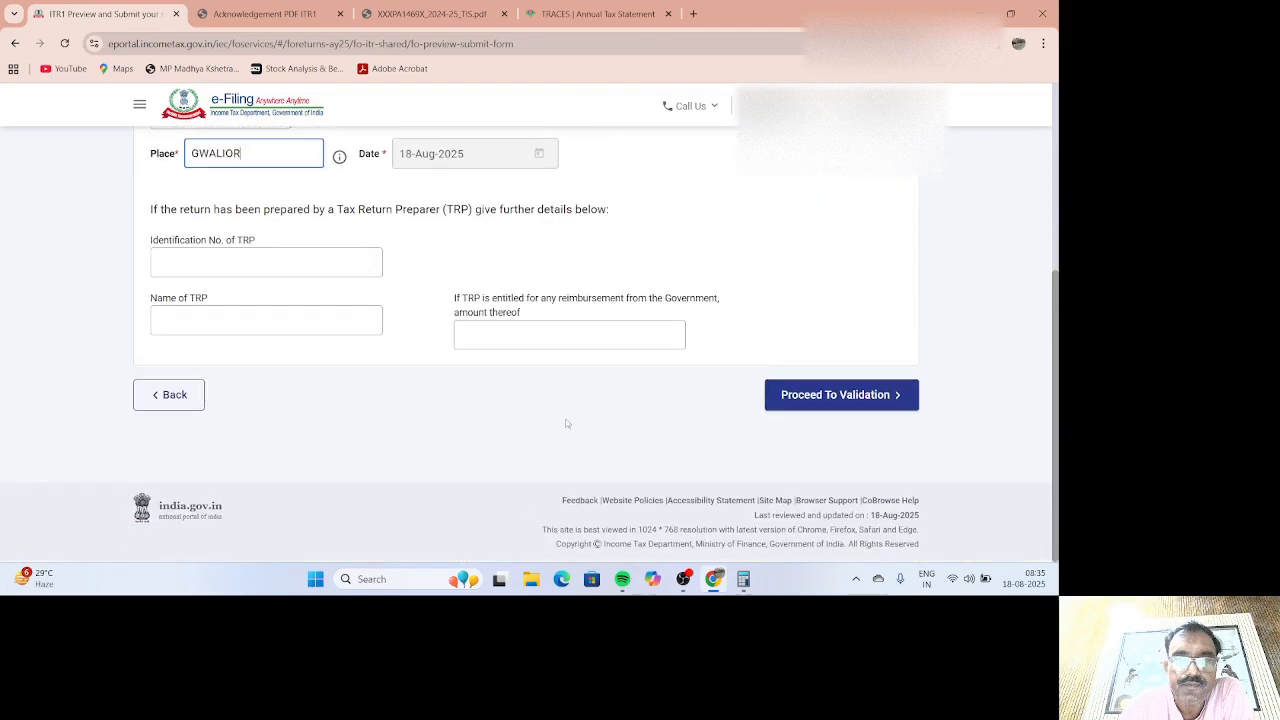
pyautogui.click(812, 398)
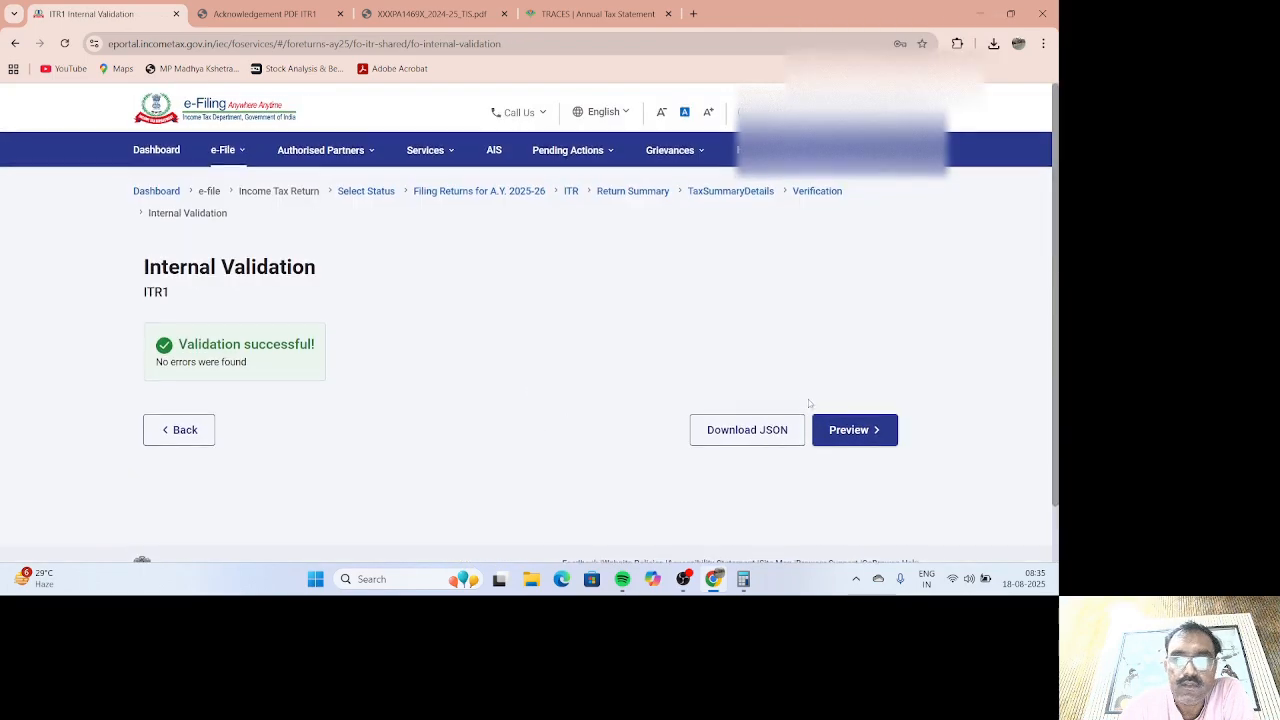
# Step: Open the return preview and review the Gross Total Income details
pyautogui.click(848, 433)
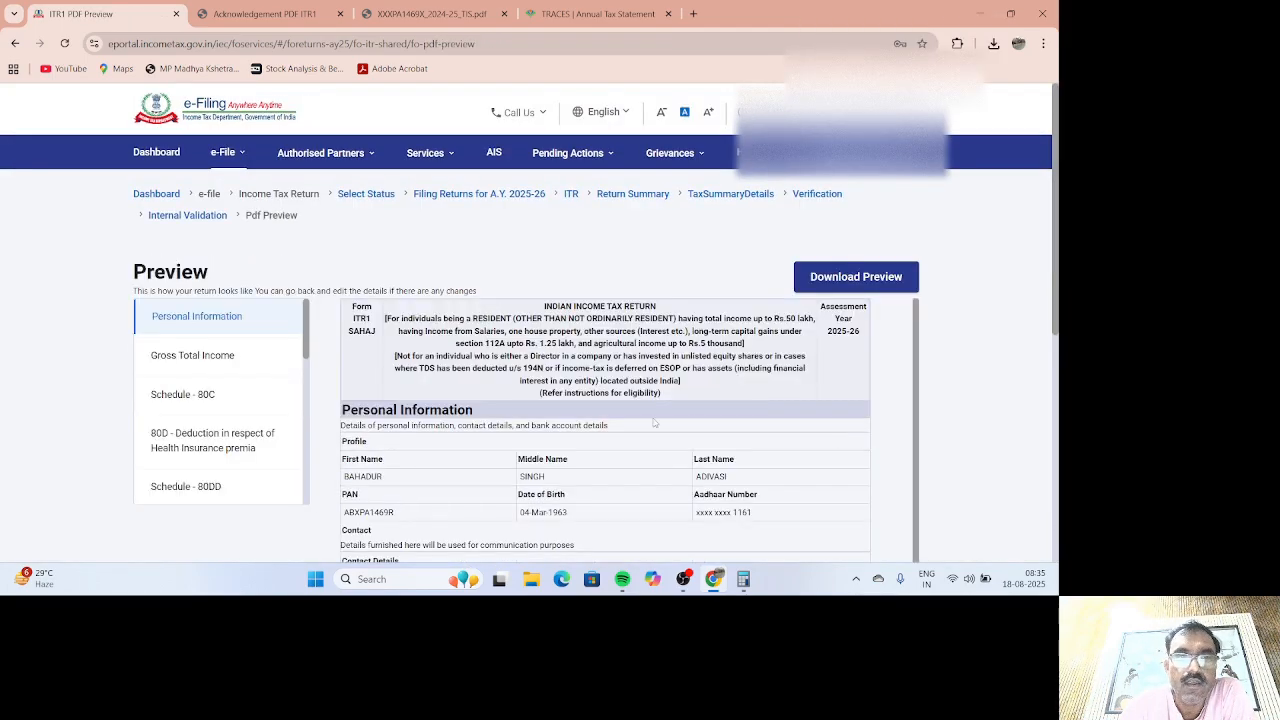
pyautogui.scroll(-3, 460, 413)
pyautogui.scroll(-5, 460, 413)
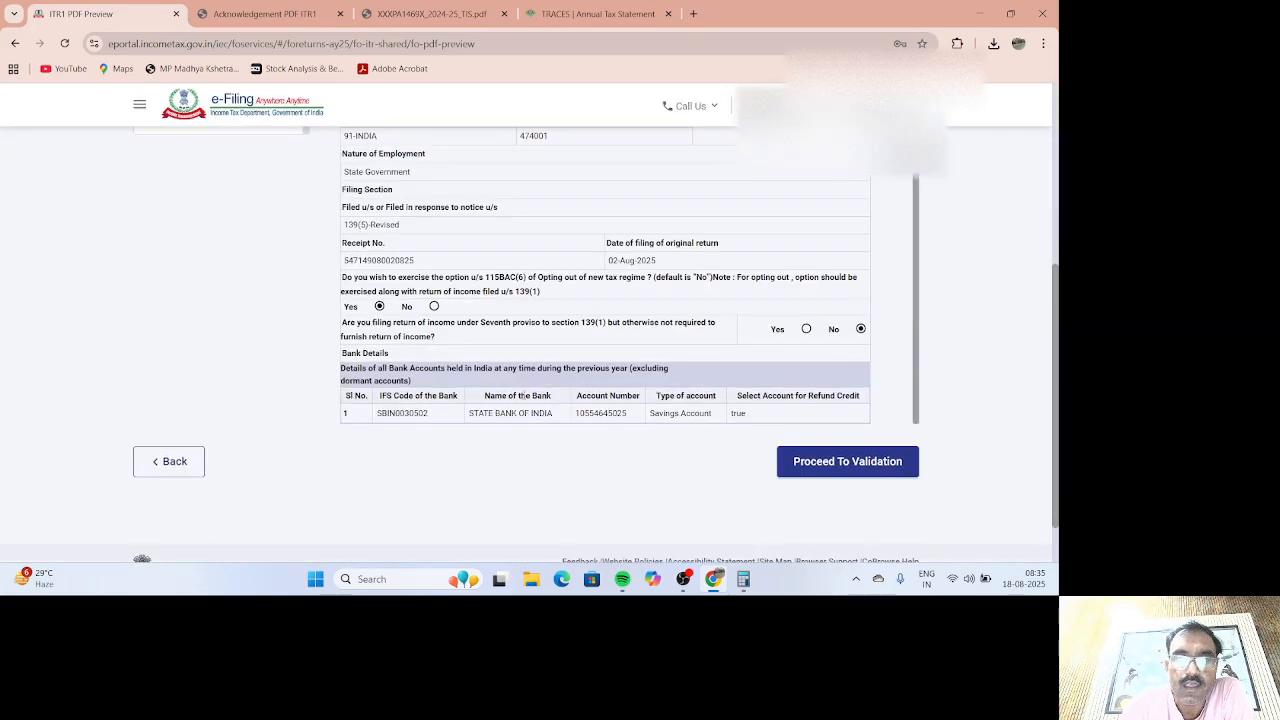
pyautogui.scroll(6, 433, 393)
pyautogui.scroll(3, 287, 336)
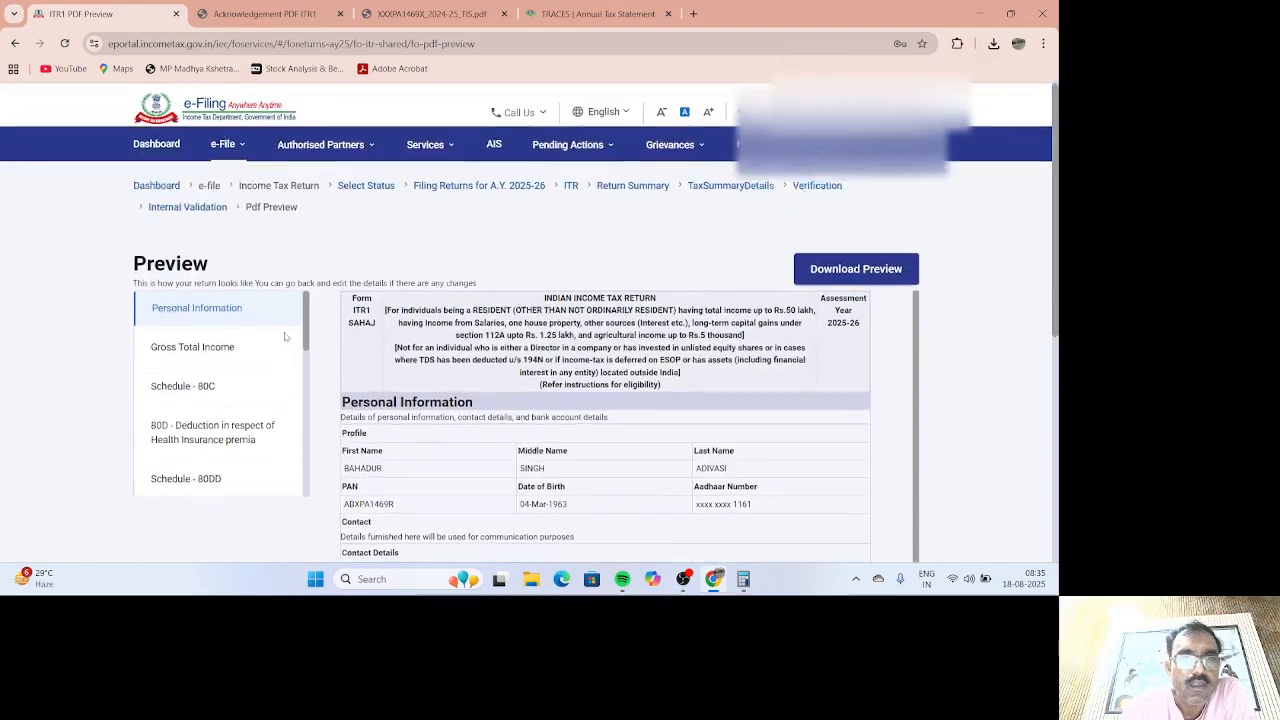
pyautogui.click(230, 357)
pyautogui.scroll(-8, 348, 395)
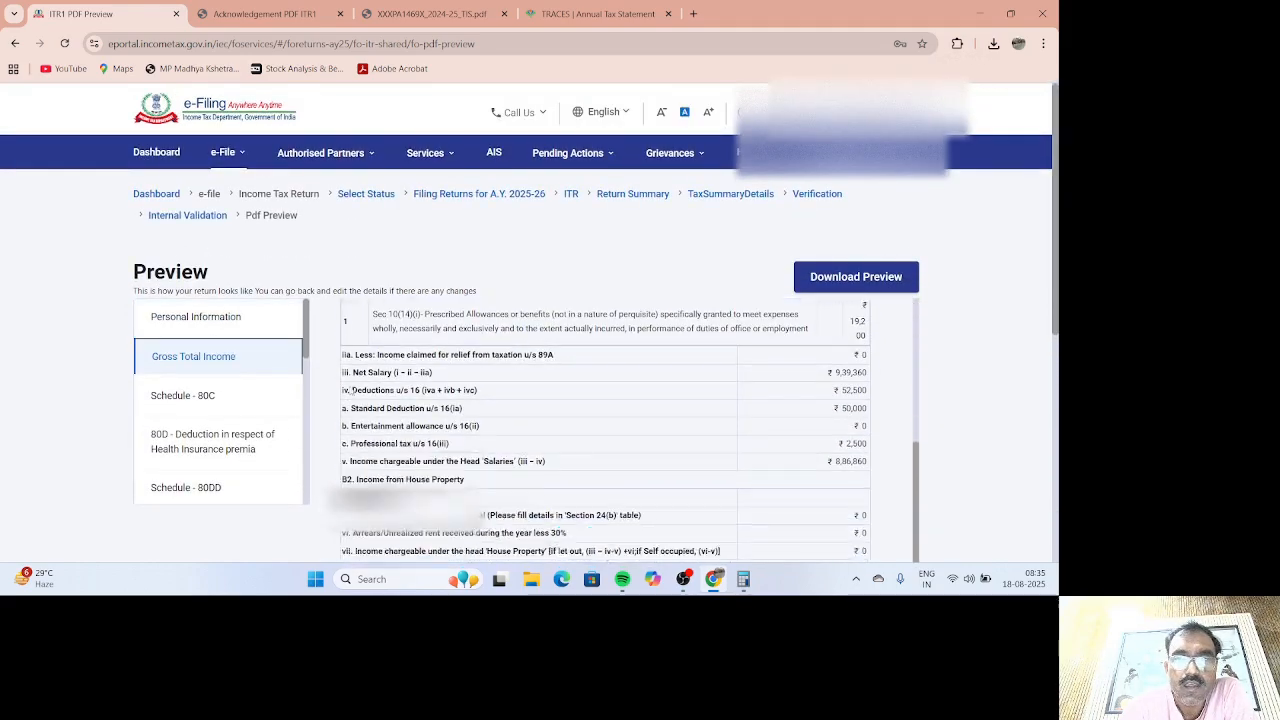
pyautogui.scroll(-3, 221, 313)
pyautogui.scroll(3, 221, 313)
# Step: Review Schedule 80C (₹1,80,000 total), 80D health insurance and 80DD (₹0) in the preview
pyautogui.click(194, 292)
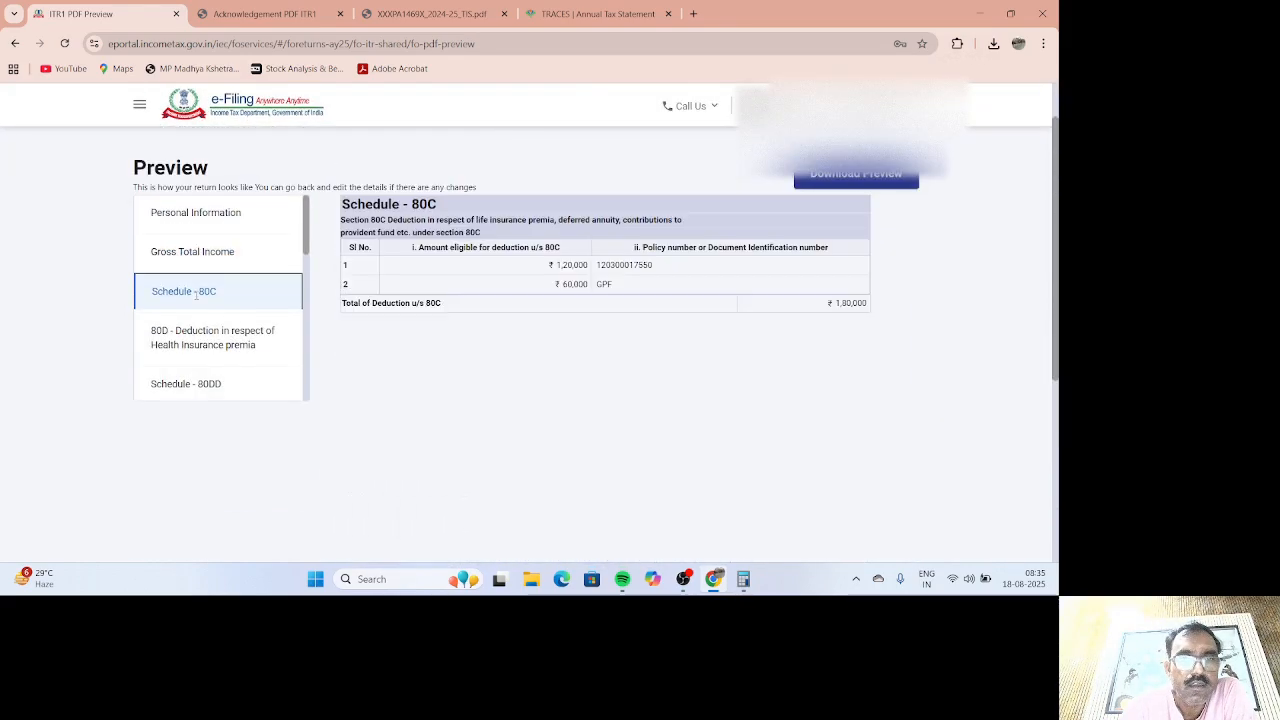
pyautogui.click(243, 343)
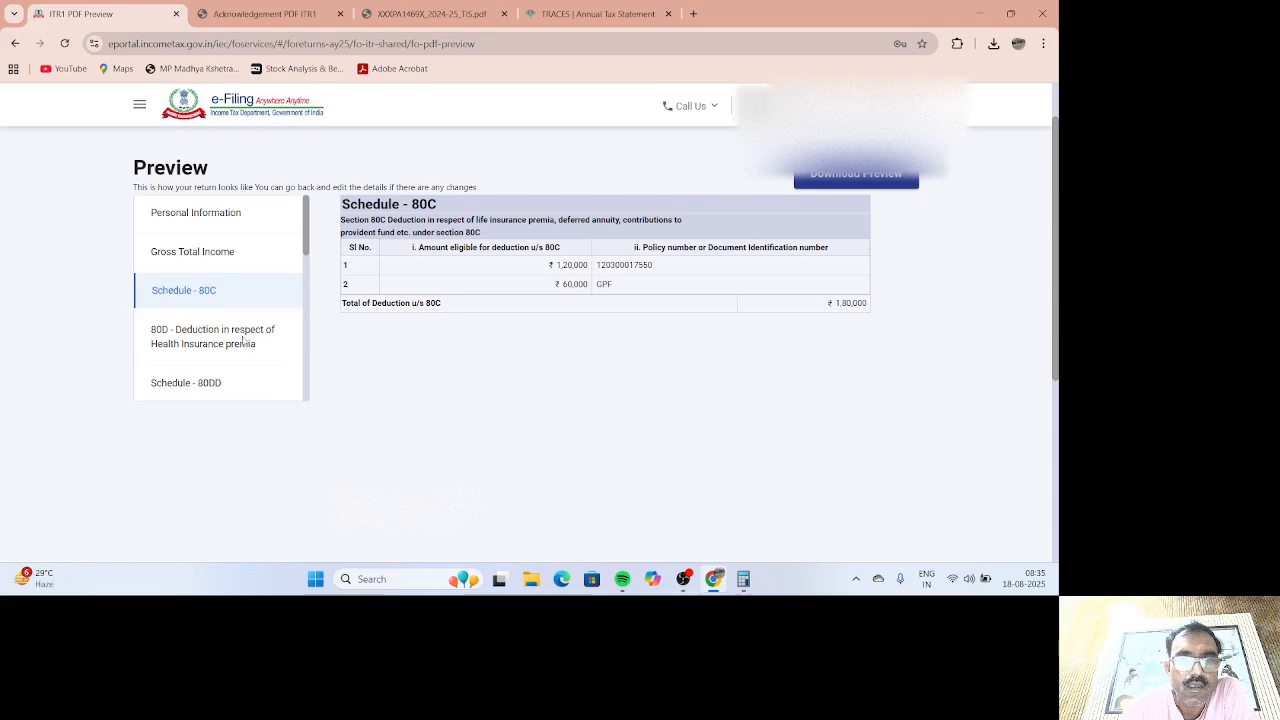
pyautogui.click(236, 384)
pyautogui.scroll(-5, 230, 355)
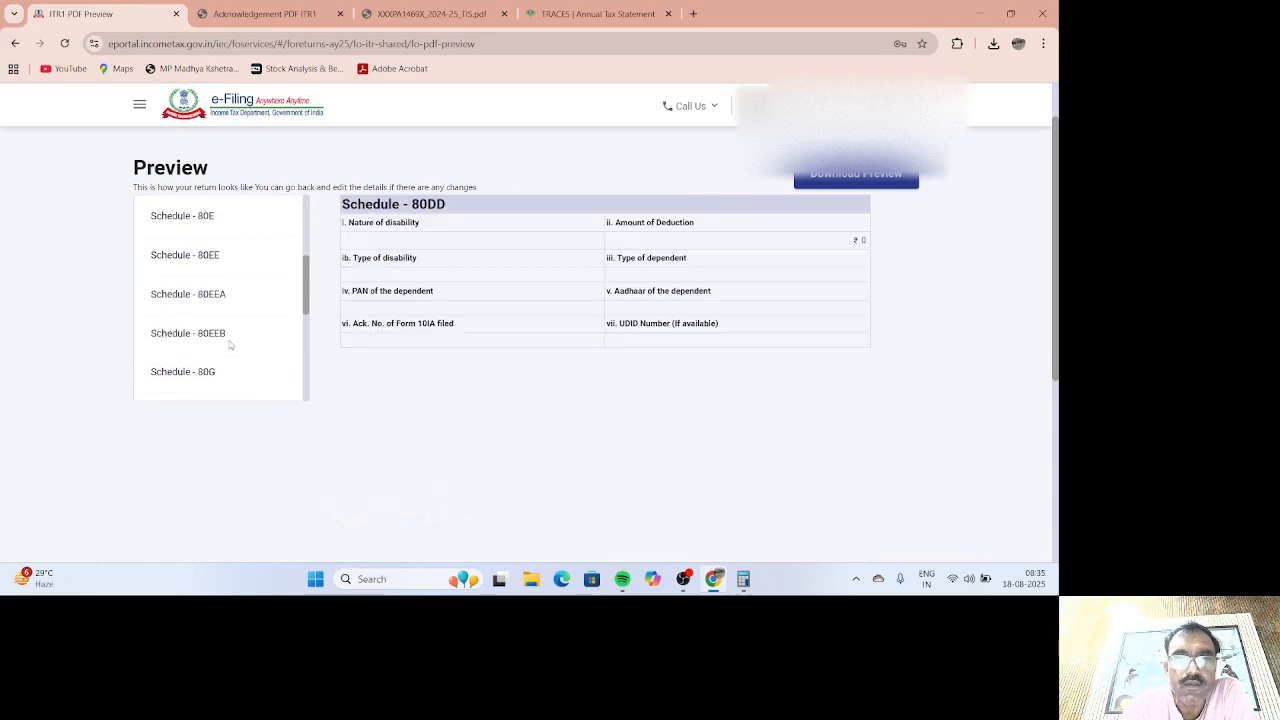
pyautogui.scroll(3, 220, 357)
pyautogui.scroll(-7, 234, 357)
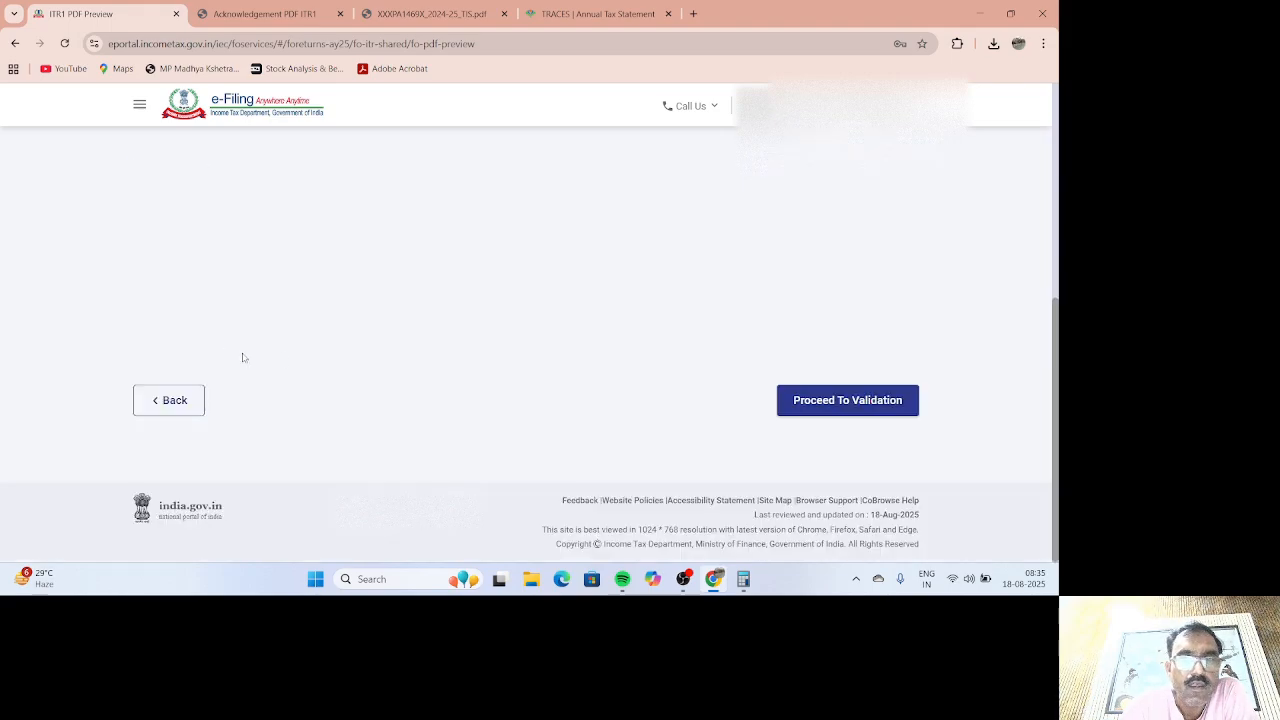
# Step: Pass upload-level validation, continue to verification and select E-Verify Now
pyautogui.click(858, 402)
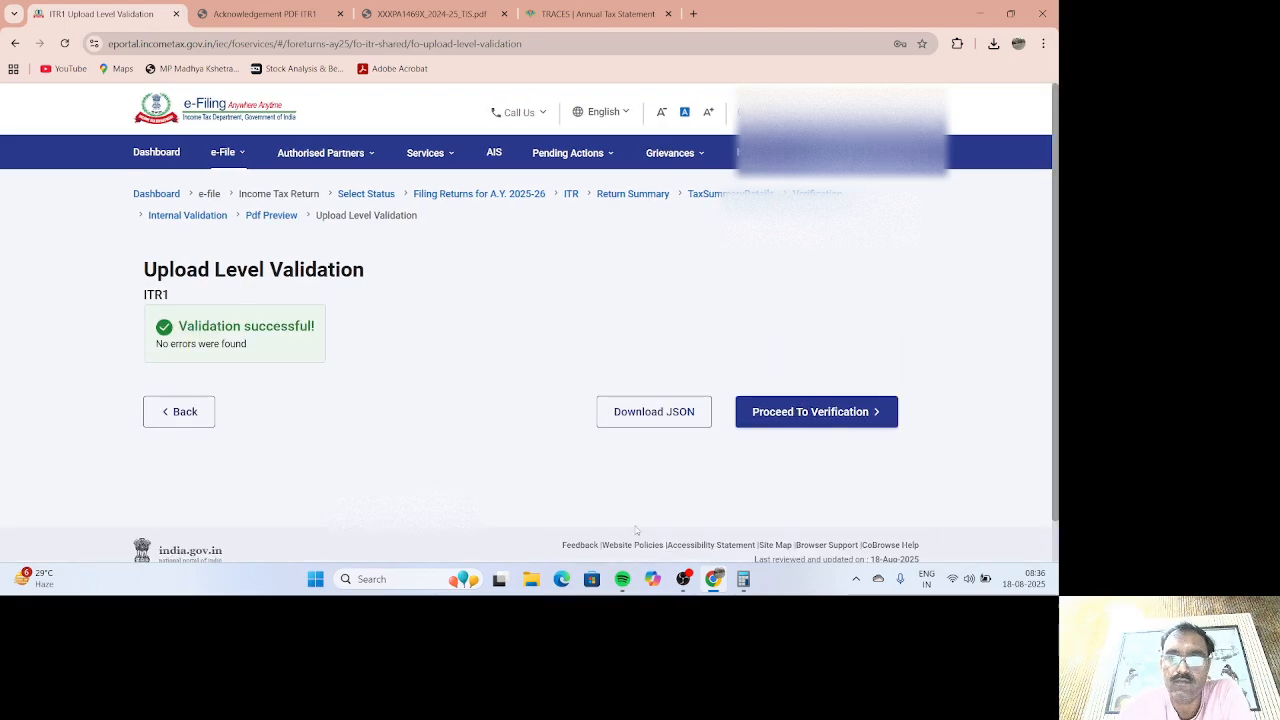
pyautogui.click(798, 420)
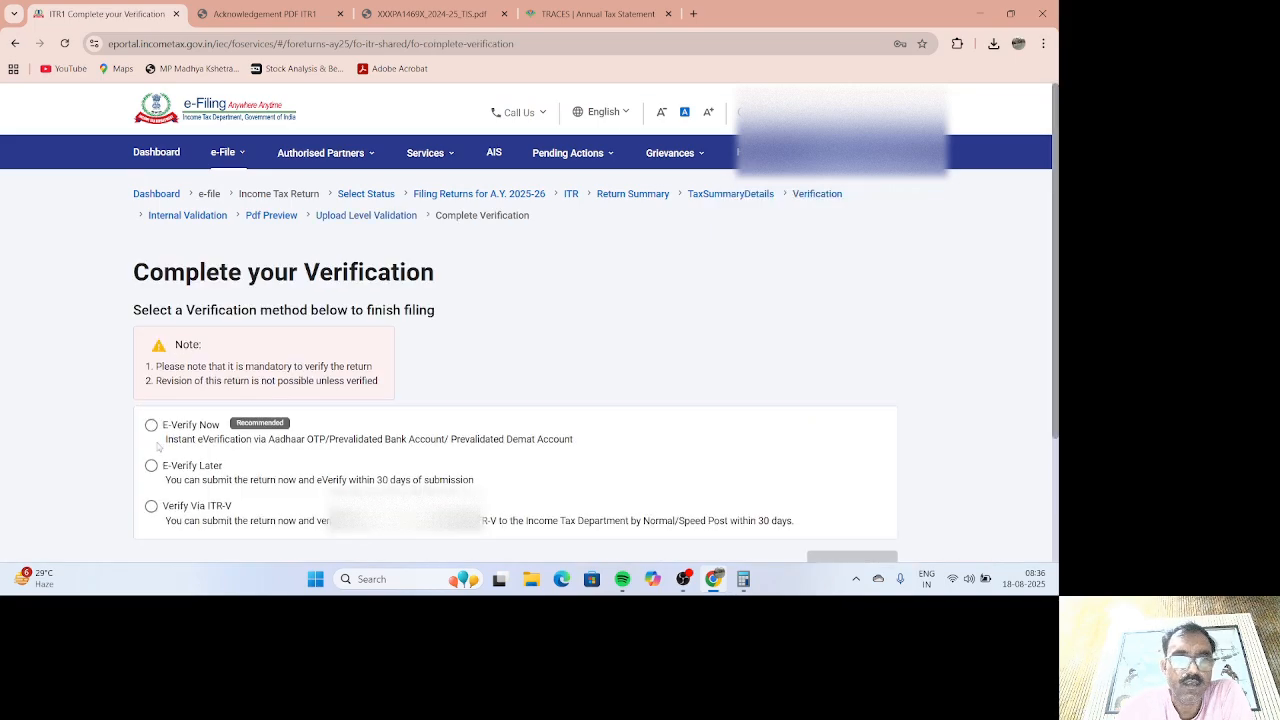
pyautogui.click(151, 425)
pyautogui.scroll(-2, 400, 541)
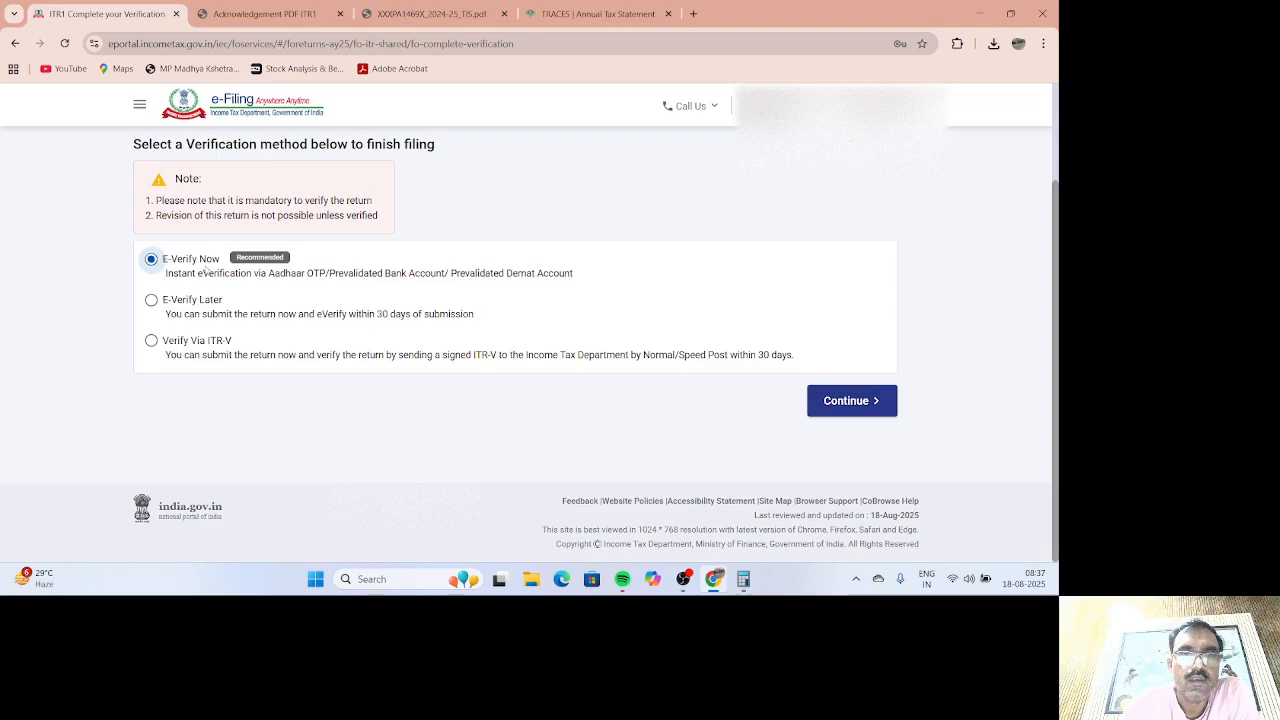
# Step: Choose e-verification by OTP on the Aadhaar-registered mobile number
pyautogui.click(846, 400)
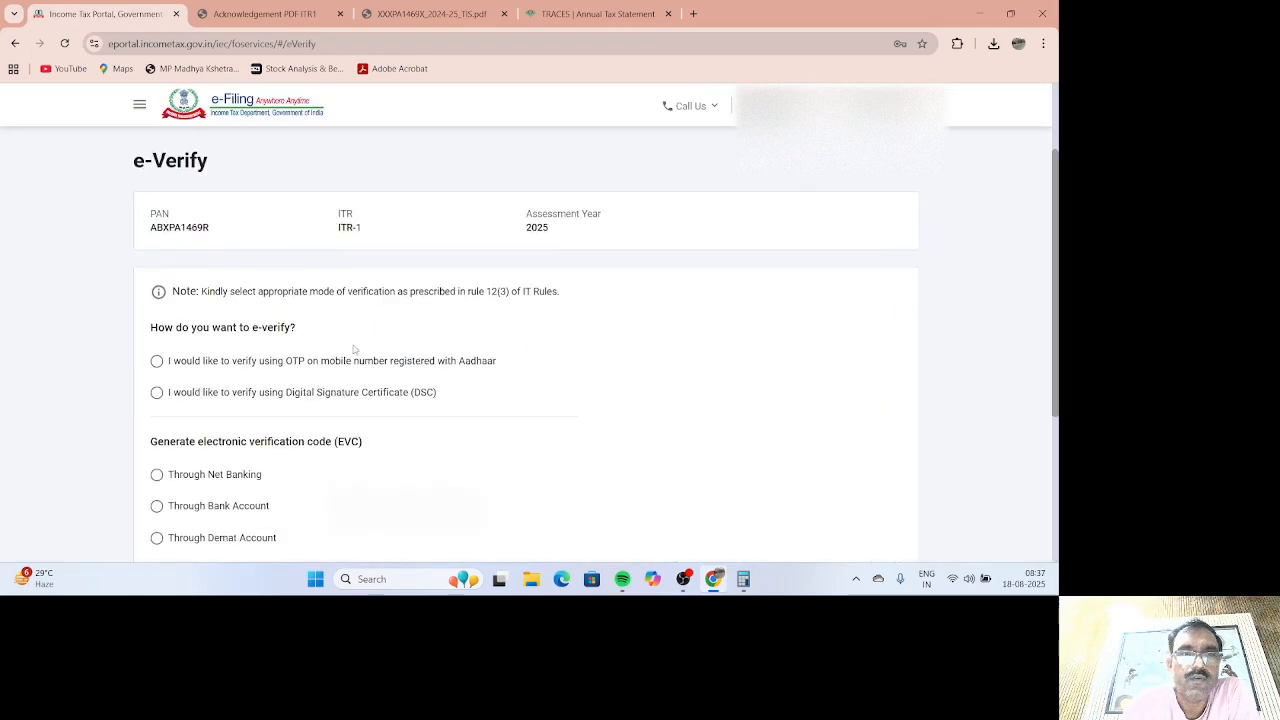
pyautogui.click(157, 361)
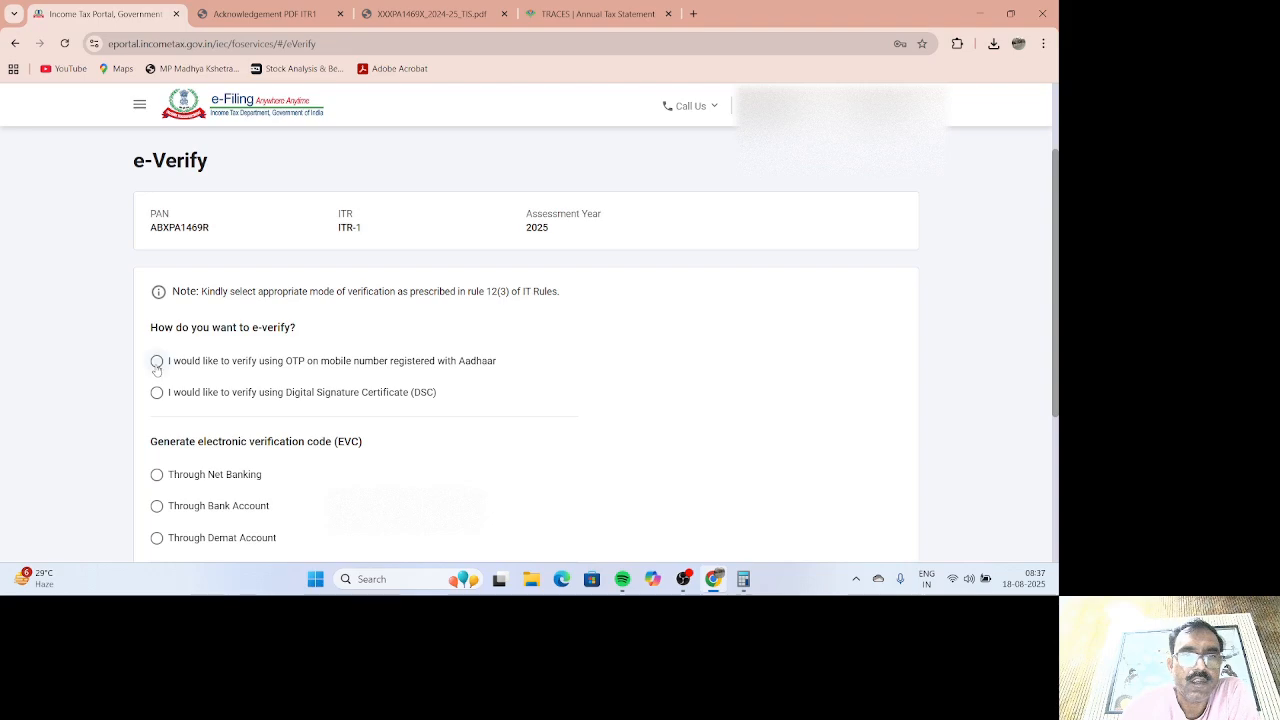
pyautogui.scroll(-5, 408, 340)
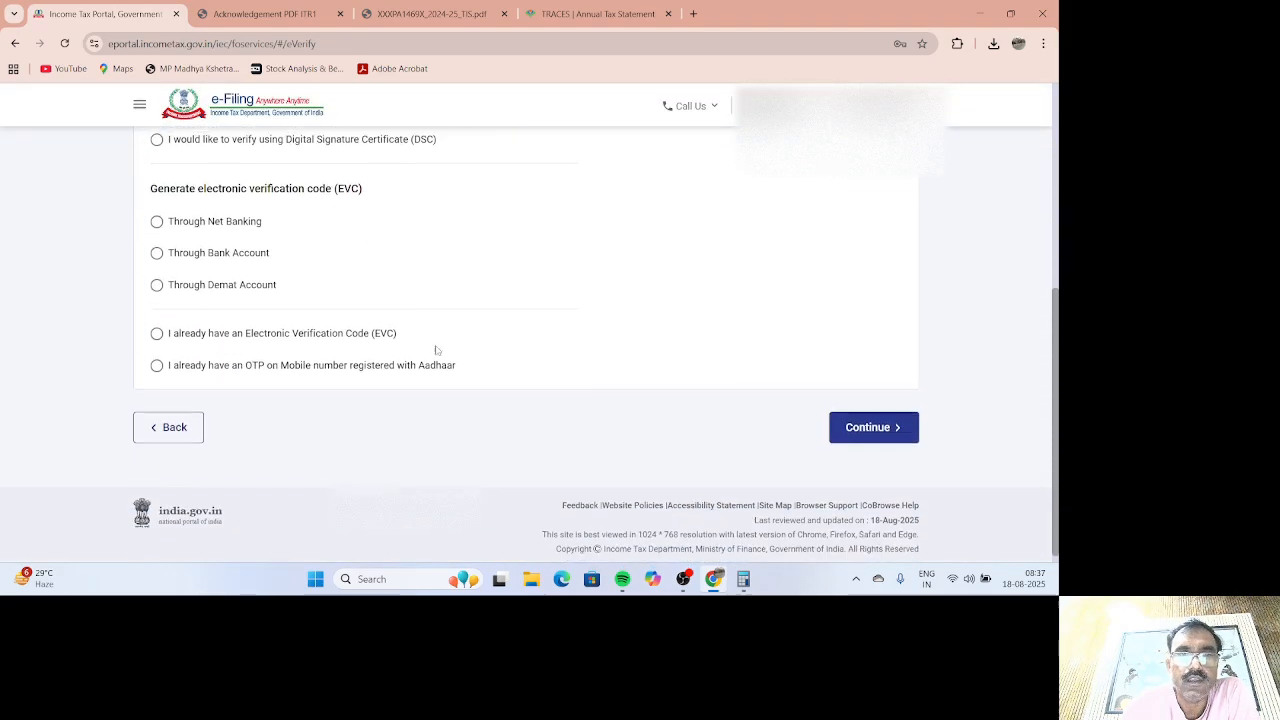
pyautogui.click(851, 428)
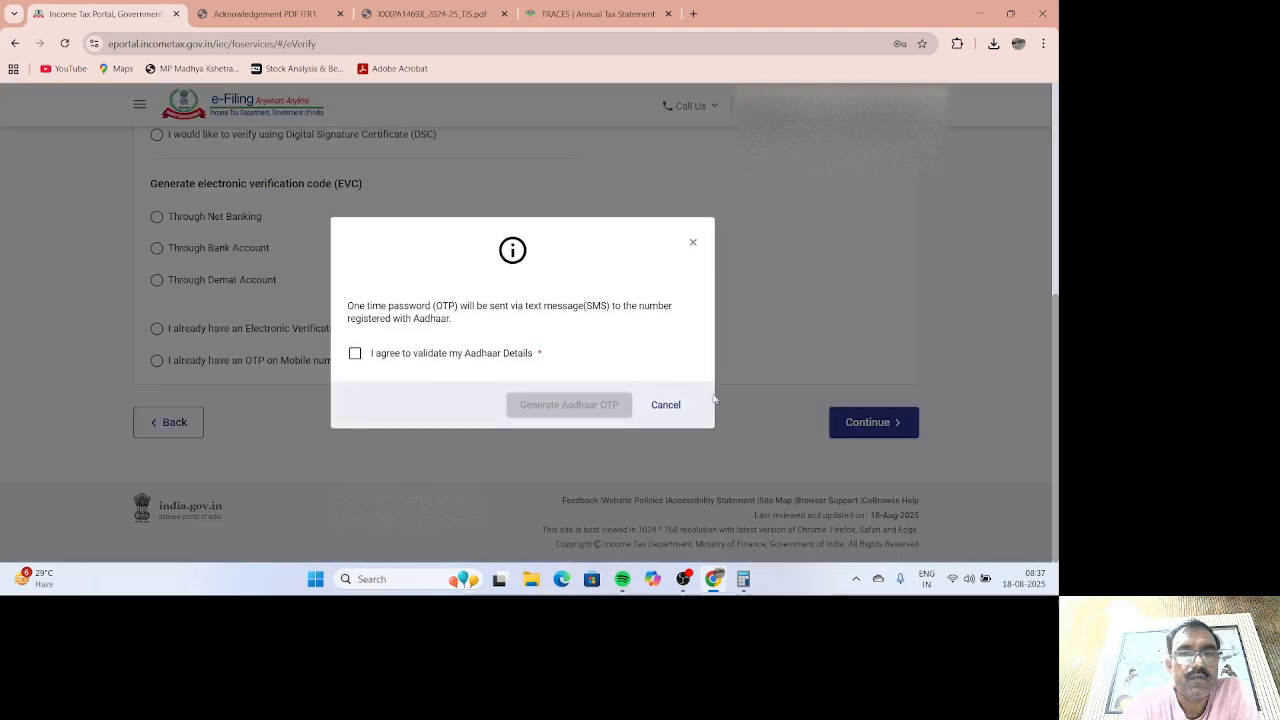
# Step: Agree to Aadhaar validation, generate the Aadhaar OTP, and dismiss the OTP entry dialog
pyautogui.click(355, 354)
pyautogui.click(568, 400)
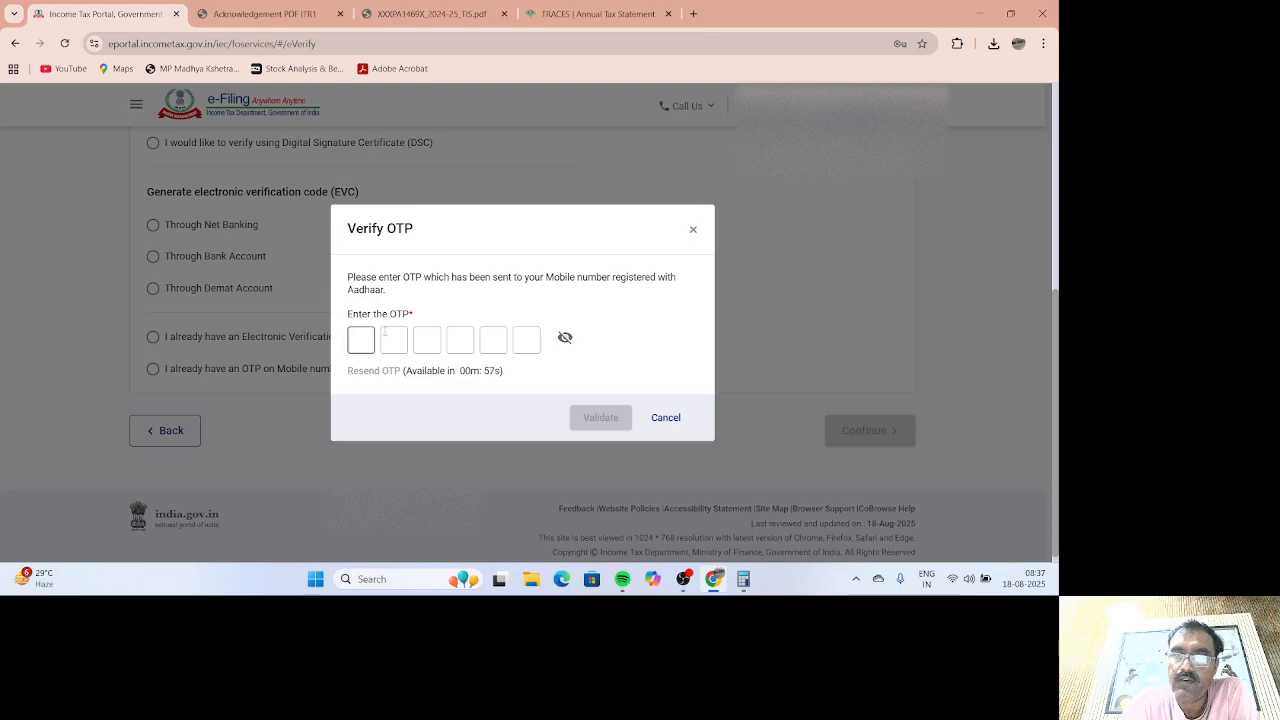
pyautogui.click(694, 232)
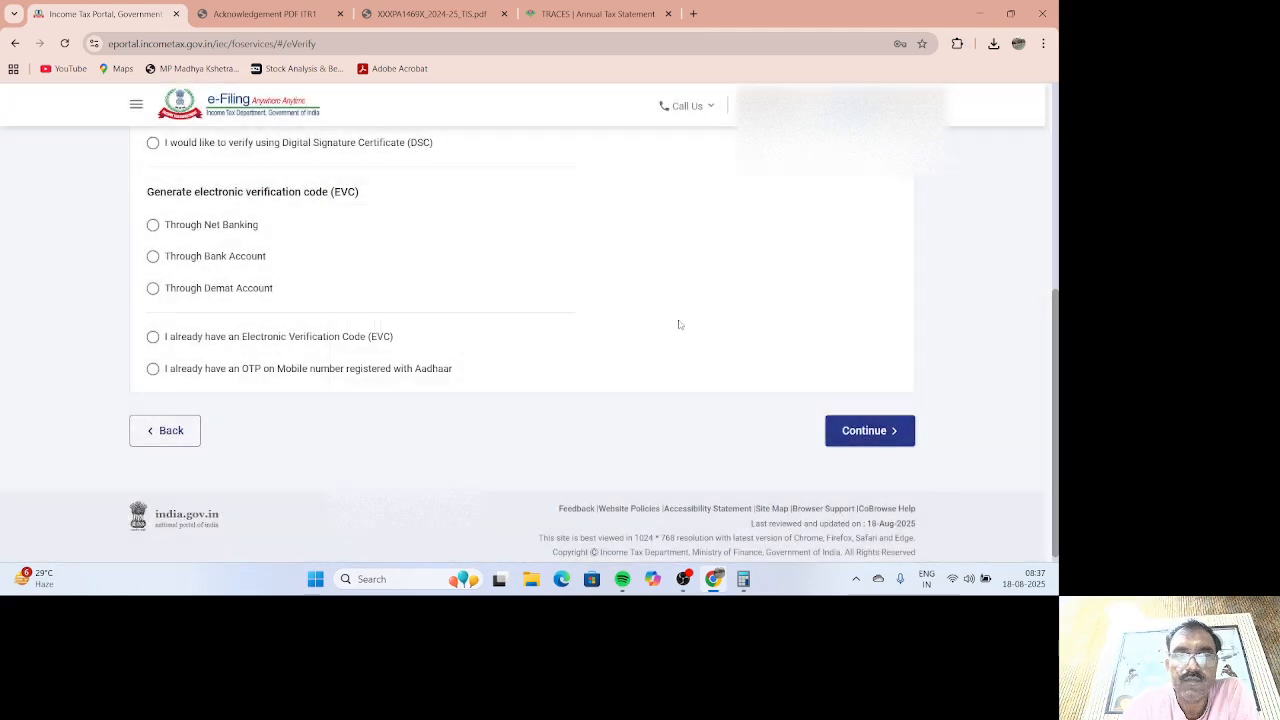
pyautogui.scroll(5, 675, 338)
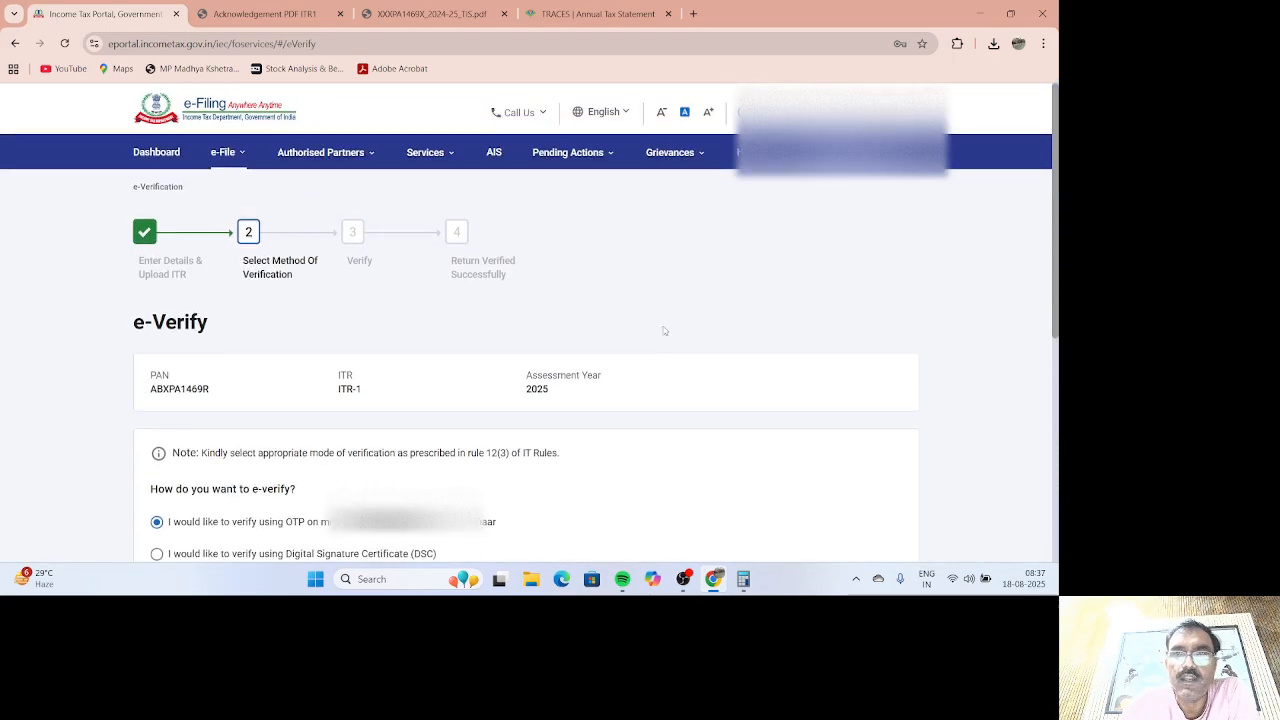